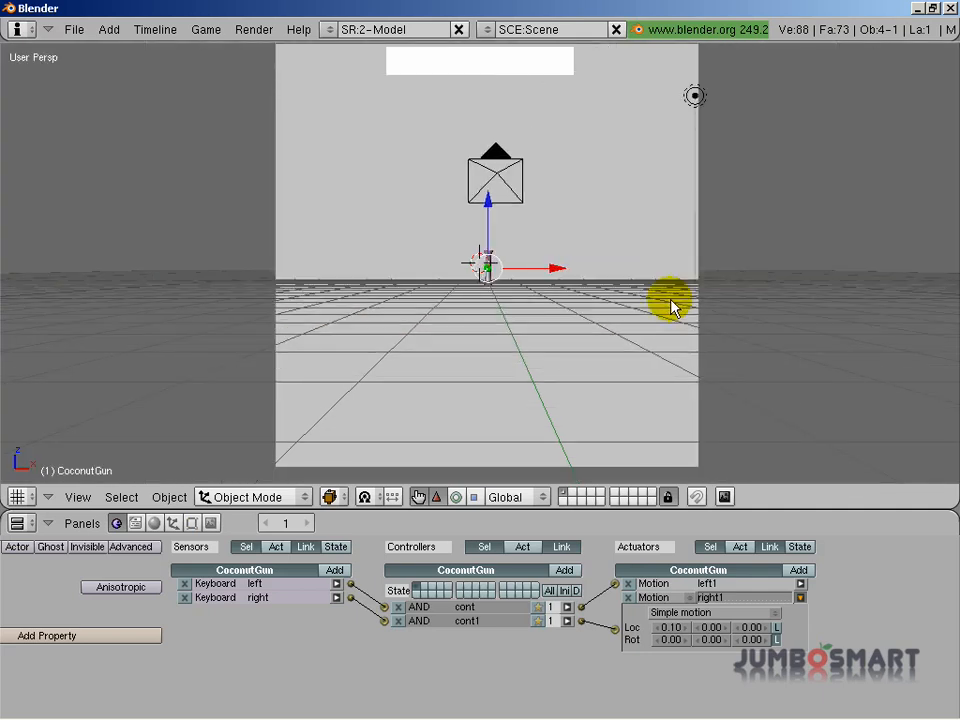
Step: Add a cube mesh to the right of the coconut gun in the front orthographic view
{"action": "key", "text": "KP_7"}
{"action": "key", "text": "KP_1"}
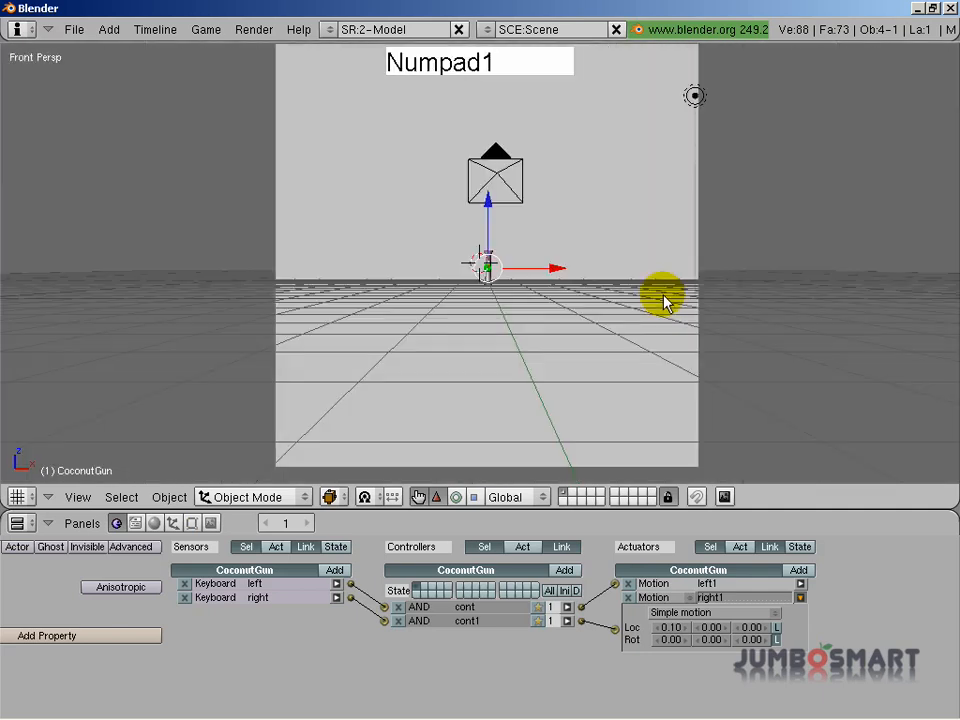
{"action": "key", "text": "KP_5"}
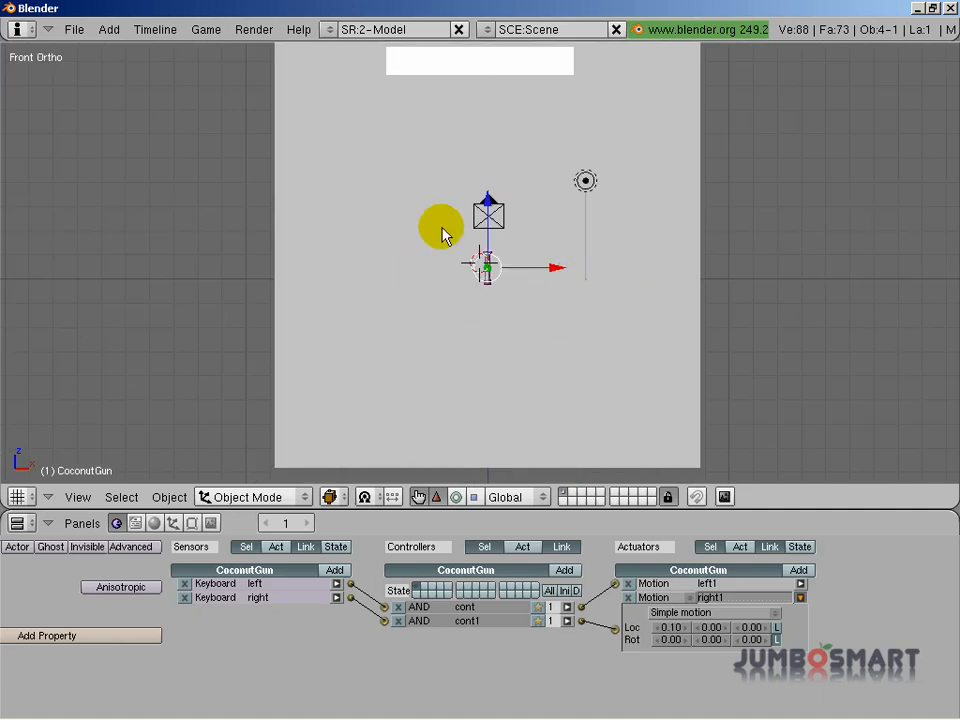
{"action": "scroll", "coordinate": [590, 261], "scroll_direction": "up", "scroll_amount": 3}
{"action": "left_click", "coordinate": [660, 255]}
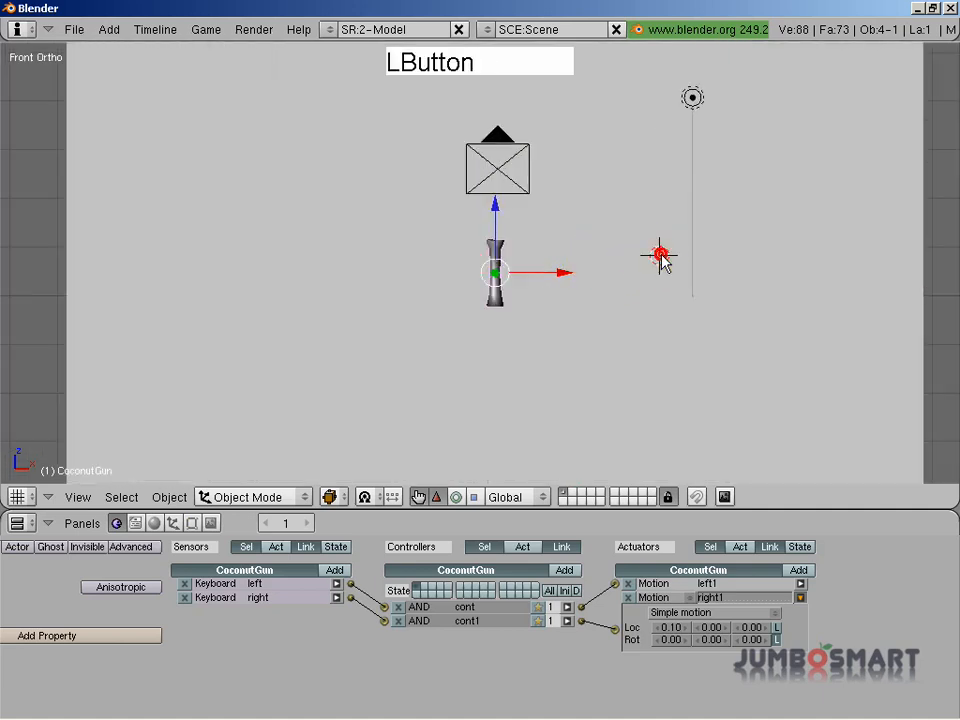
{"action": "scroll", "coordinate": [700, 276], "scroll_direction": "down", "scroll_amount": 1}
{"action": "key", "text": "space"}
{"action": "mouse_move", "coordinate": [845, 280]}
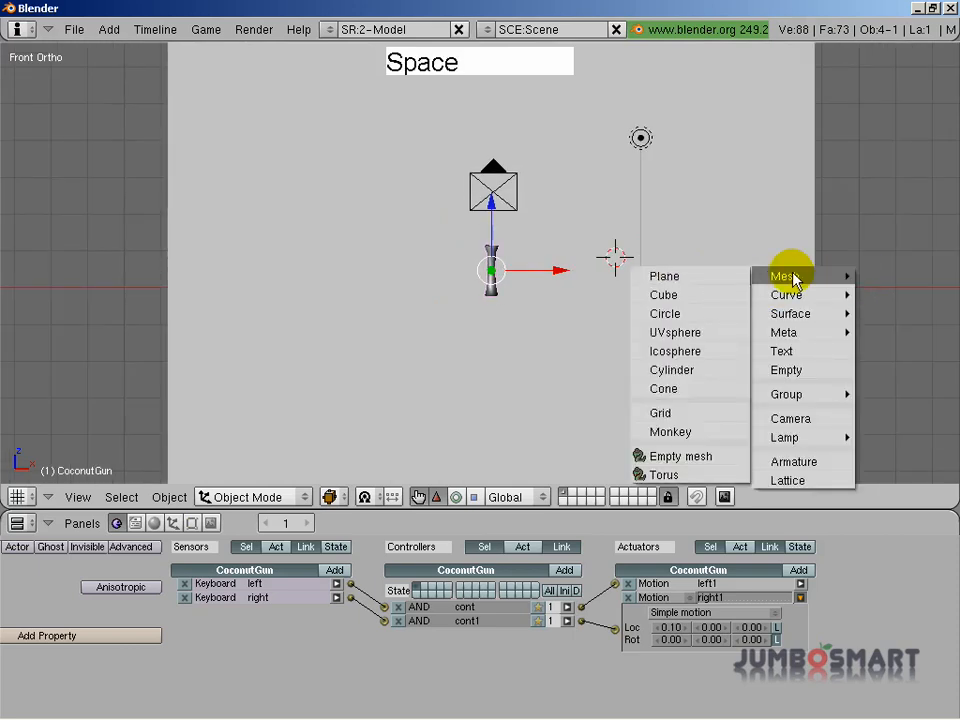
{"action": "left_click", "coordinate": [716, 303]}
{"action": "scroll", "coordinate": [706, 293], "scroll_direction": "up", "scroll_amount": 2}
{"action": "scroll", "coordinate": [724, 283], "scroll_direction": "down", "scroll_amount": 1}
Step: Show the scene from above in wireframe and select the coconut gun
{"action": "key", "text": "KP_7"}
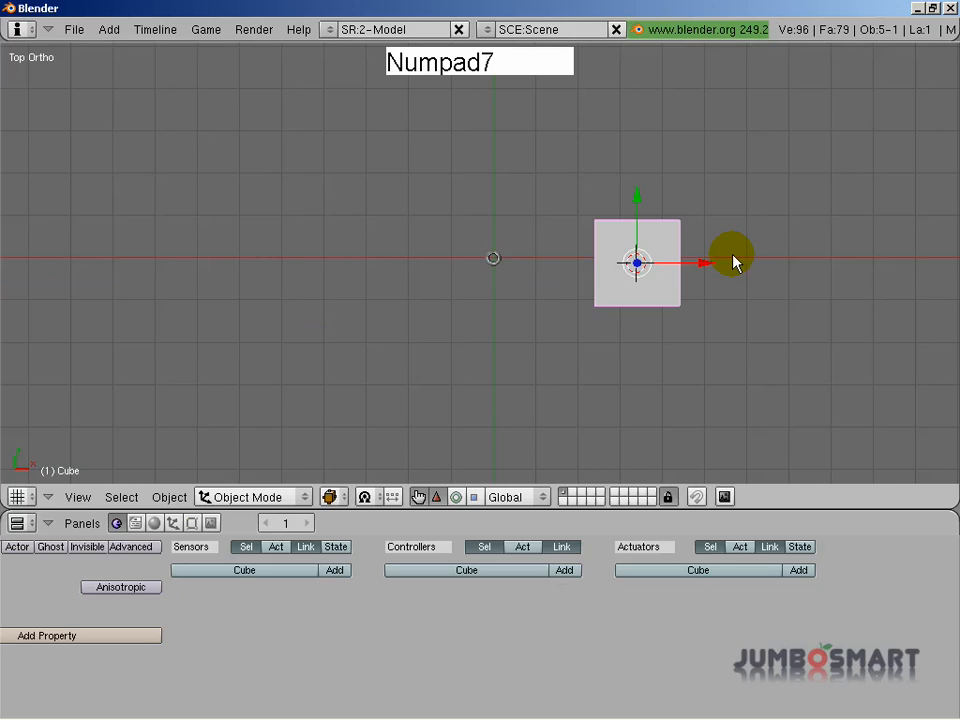
{"action": "key", "text": "z"}
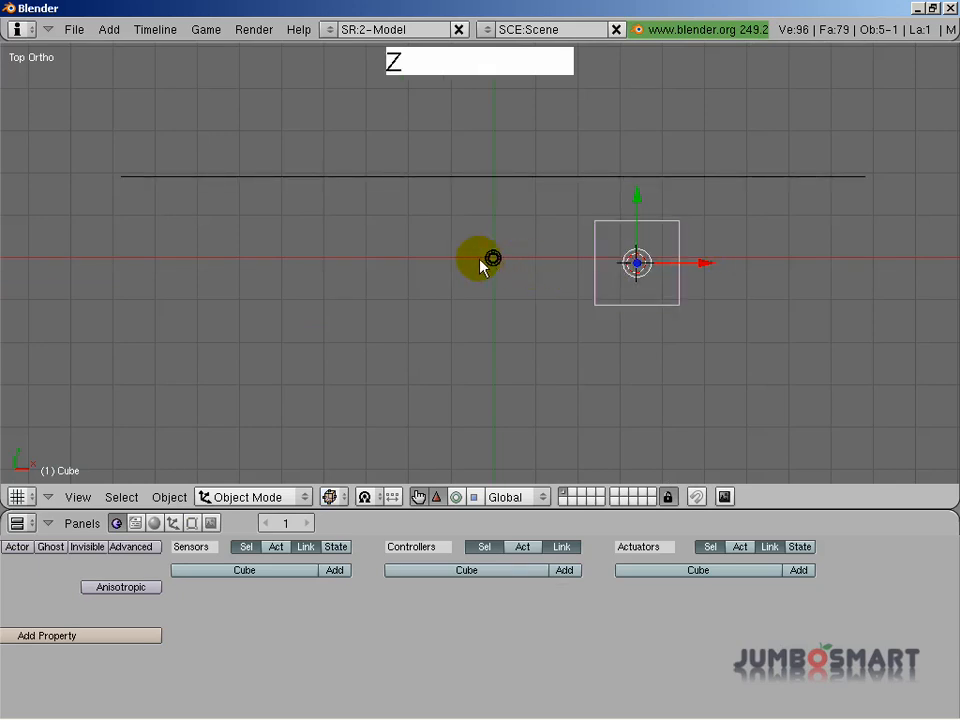
{"action": "scroll", "coordinate": [510, 260], "scroll_direction": "up", "scroll_amount": 2}
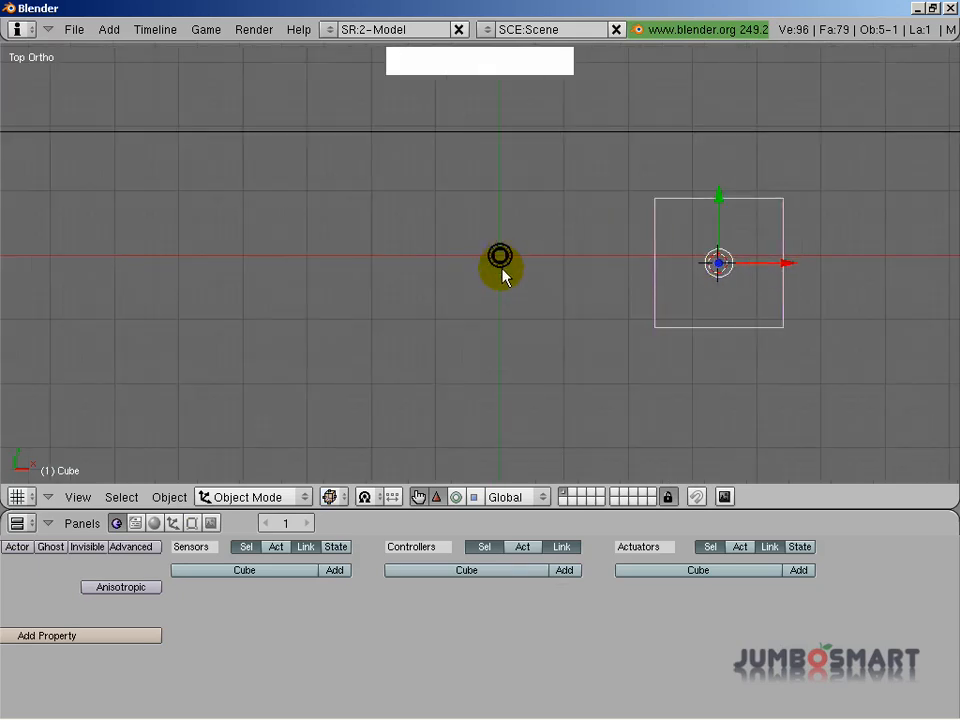
{"action": "right_click", "coordinate": [497, 258]}
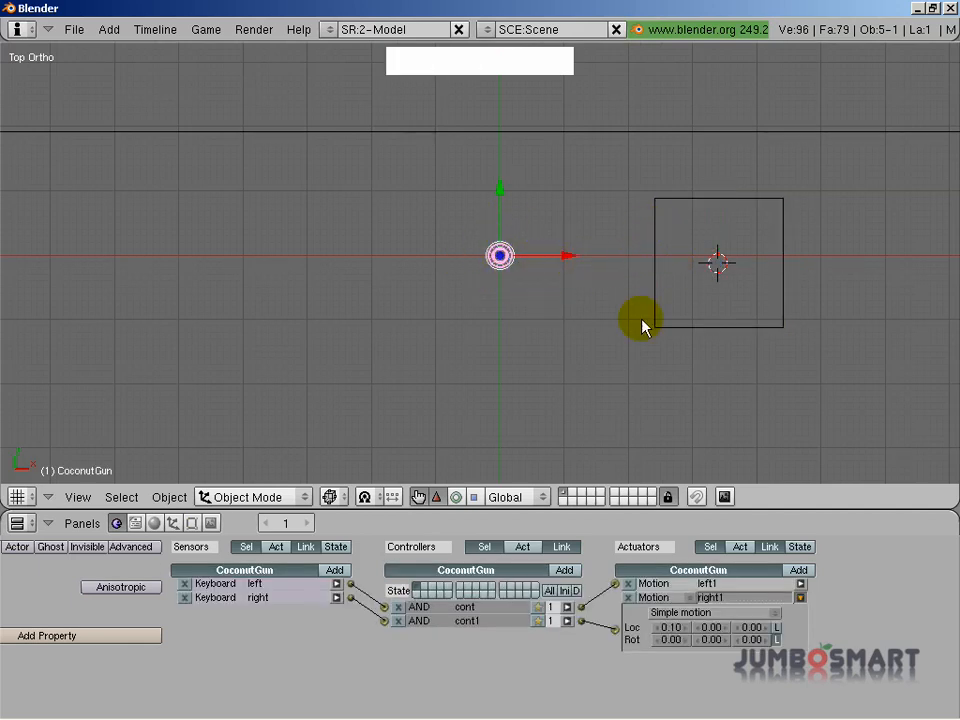
Step: Select the cube and move it farther from the gun in the positive X direction in the front view
{"action": "scroll", "coordinate": [459, 376], "scroll_direction": "down", "scroll_amount": 3}
{"action": "middle_click_drag", "start_coordinate": [459, 376], "coordinate": [609, 291]}
{"action": "right_click", "coordinate": [603, 289]}
{"action": "right_click", "coordinate": [585, 268]}
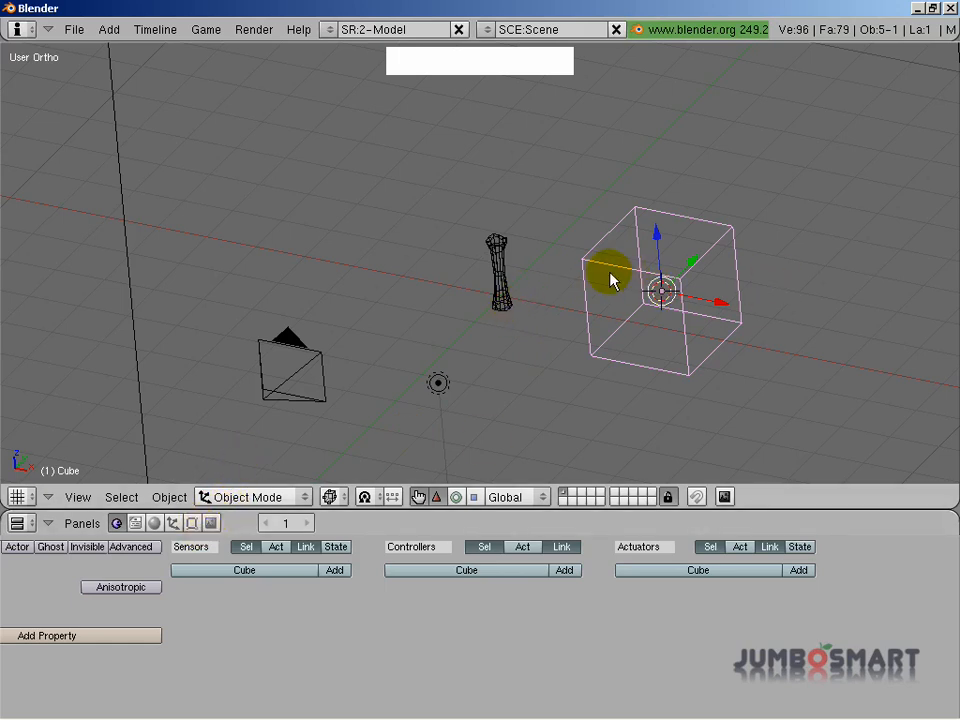
{"action": "key", "text": "KP_1"}
{"action": "left_click_drag", "start_coordinate": [721, 262], "coordinate": [808, 290]}
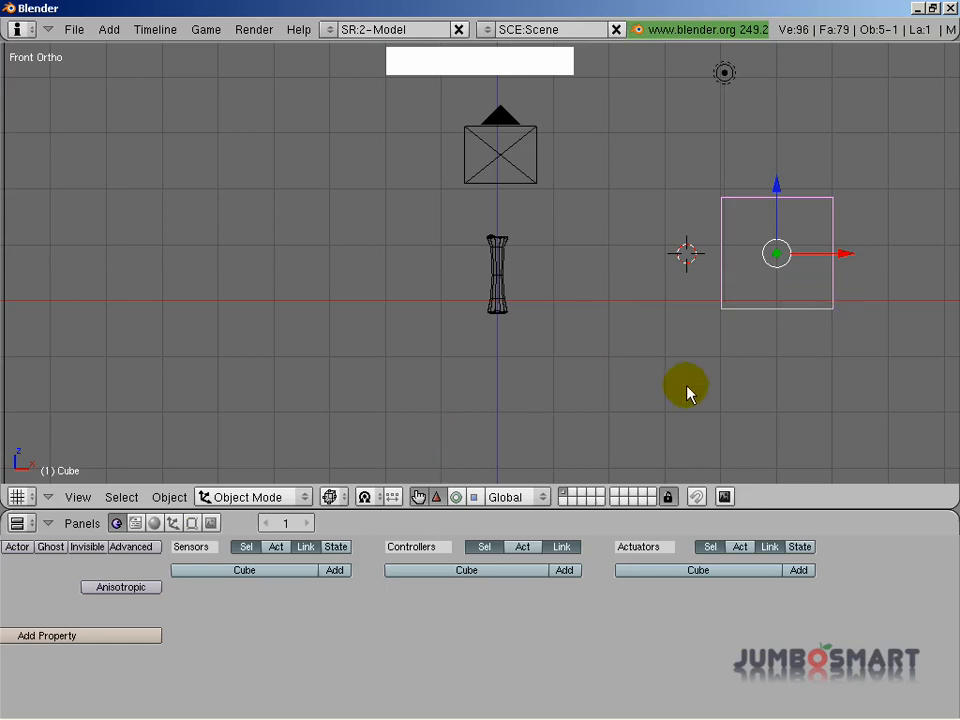
Step: Rename the cube object as rightWall
{"action": "left_click", "coordinate": [191, 523]}
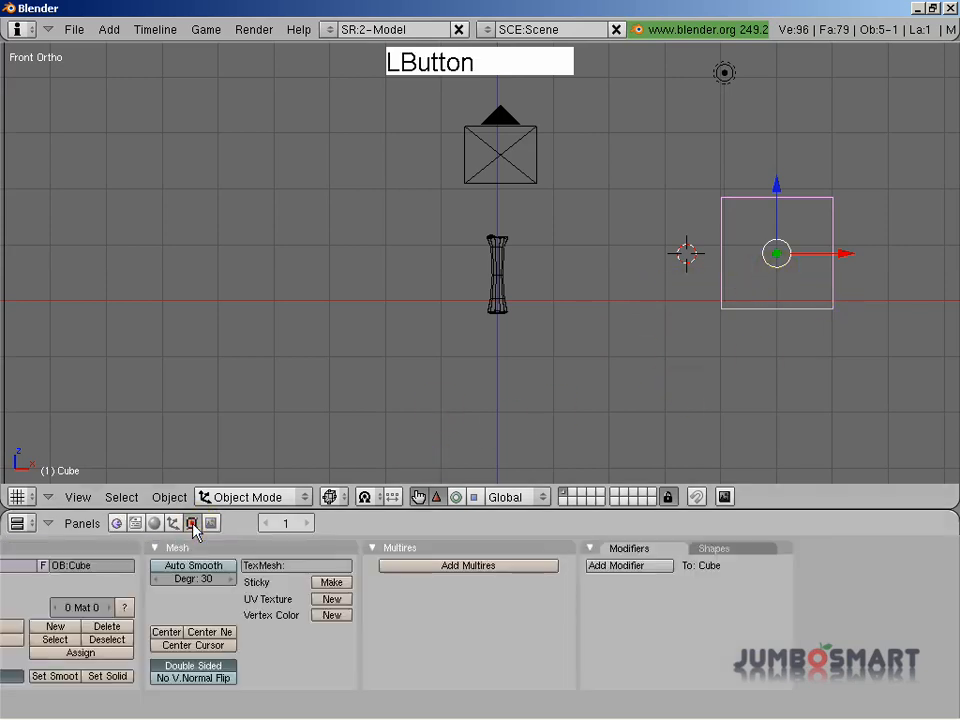
{"action": "left_click", "coordinate": [91, 566]}
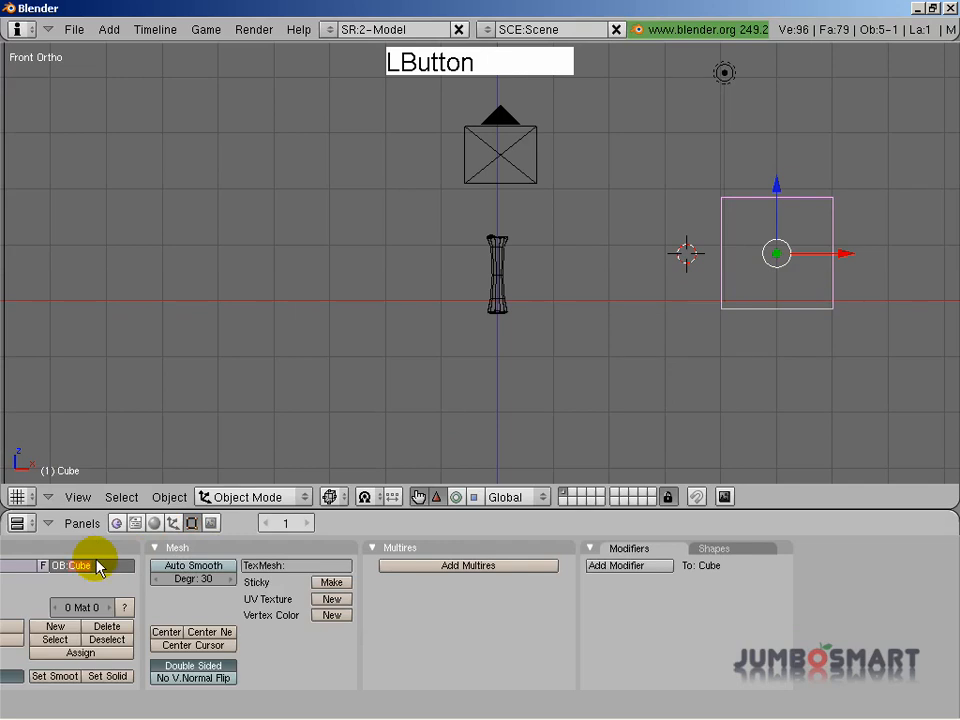
{"action": "type", "text": "RIG"}
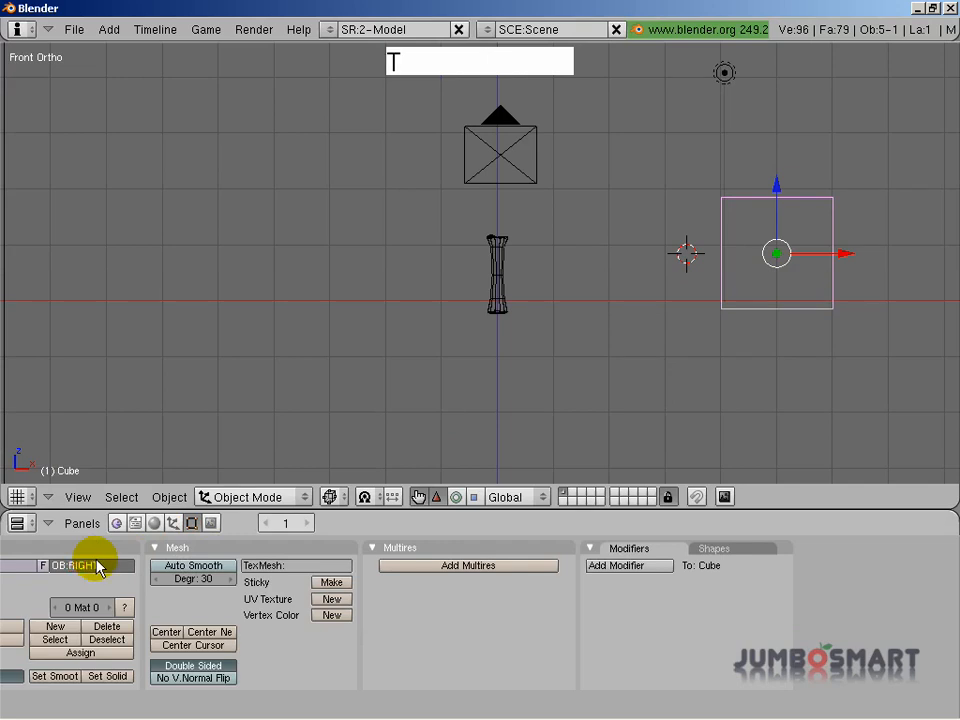
{"action": "type", "text": "HT"}
{"action": "key", "text": "BackSpace"}
{"action": "key", "text": "BackSpace"}
{"action": "key", "text": "BackSpace"}
{"action": "key", "text": "BackSpace"}
{"action": "key", "text": "Caps_Lock"}
{"action": "type", "text": "rightB"}
{"action": "key", "text": "BackSpace"}
{"action": "type", "text": "Wall"}
{"action": "key", "text": "Return"}
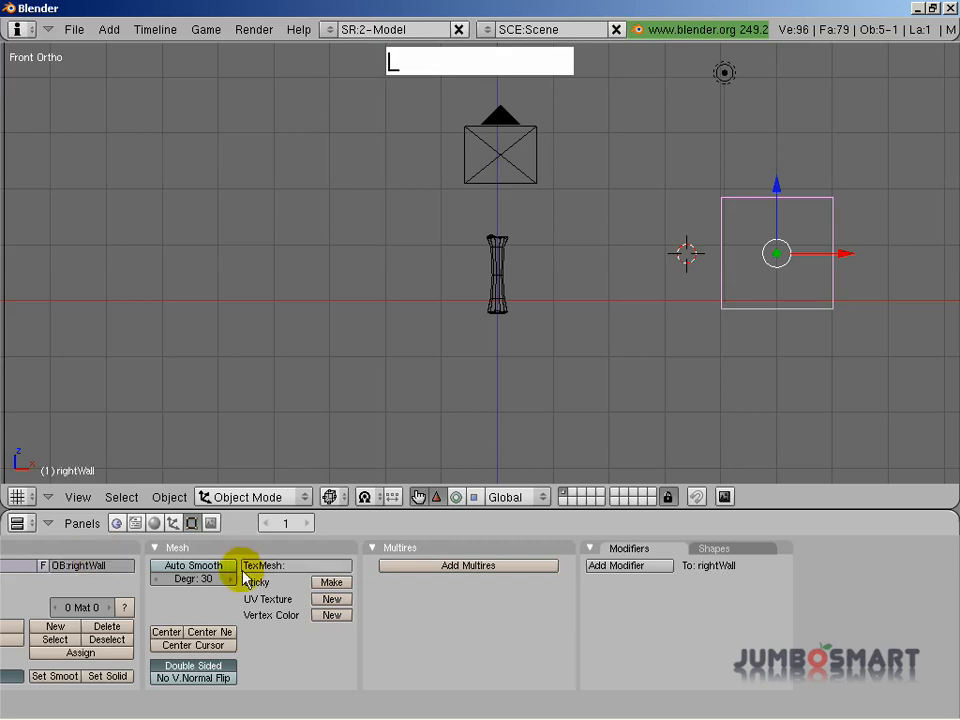
Step: Lower the rightWall cube by about 0.3 units to the gun's height and view the scene through the camera
{"action": "key", "text": "g"}
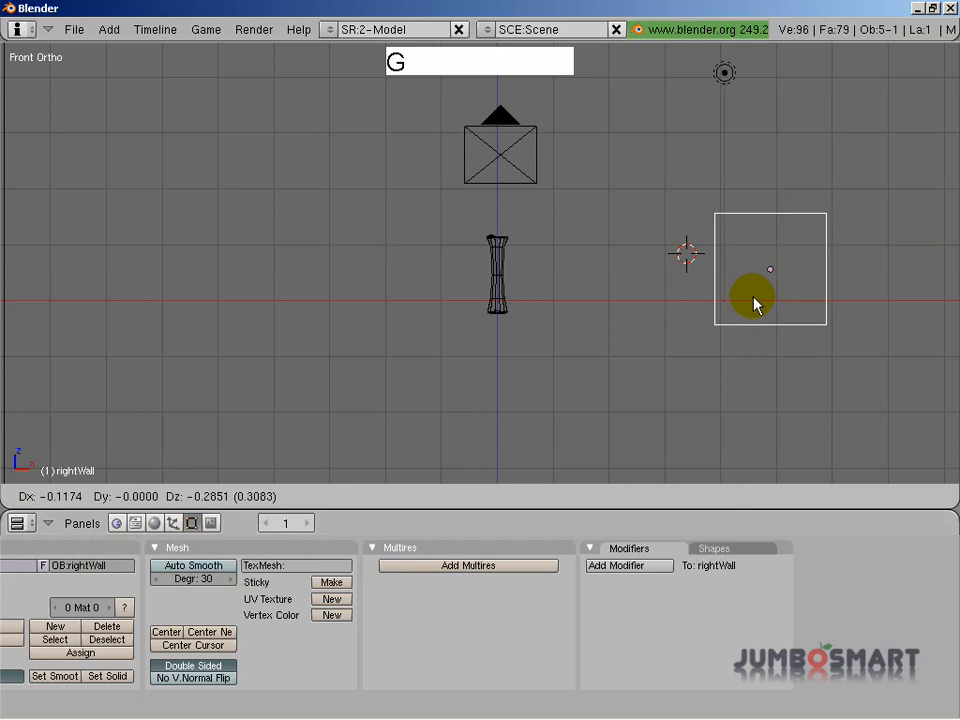
{"action": "left_click", "coordinate": [763, 304]}
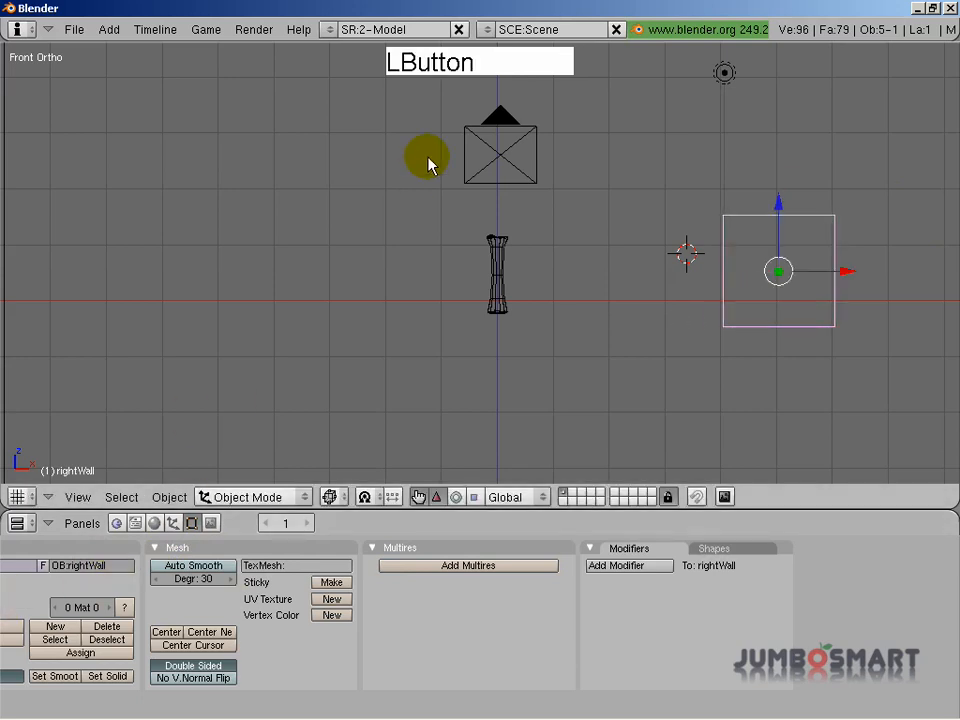
{"action": "key", "text": "KP_0"}
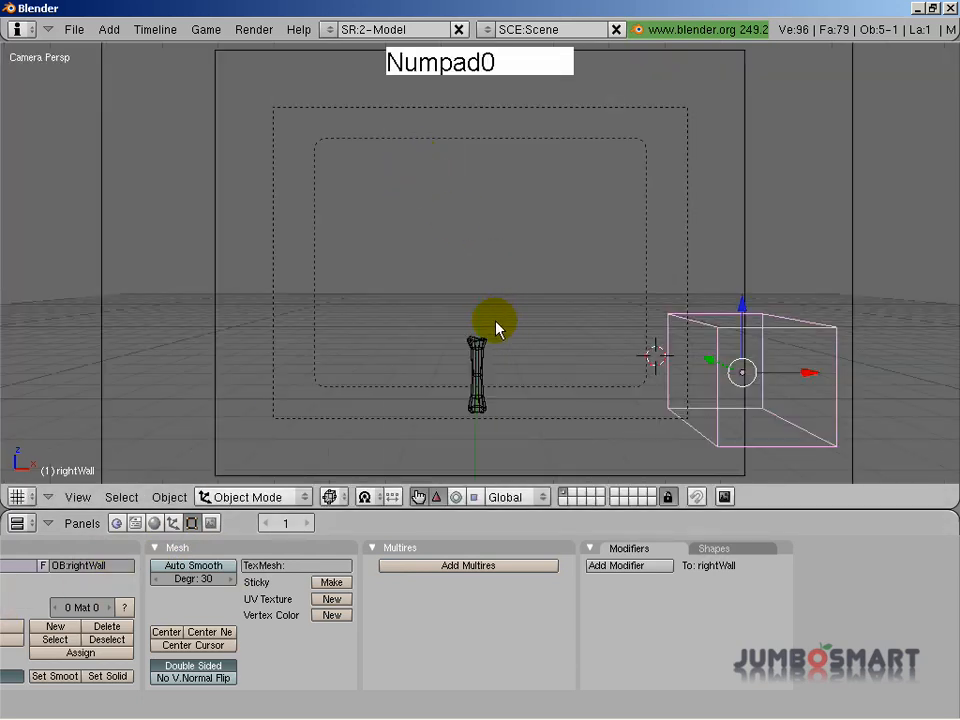
Step: Add a Near sensor to the coconut gun's game logic
{"action": "right_click", "coordinate": [479, 345]}
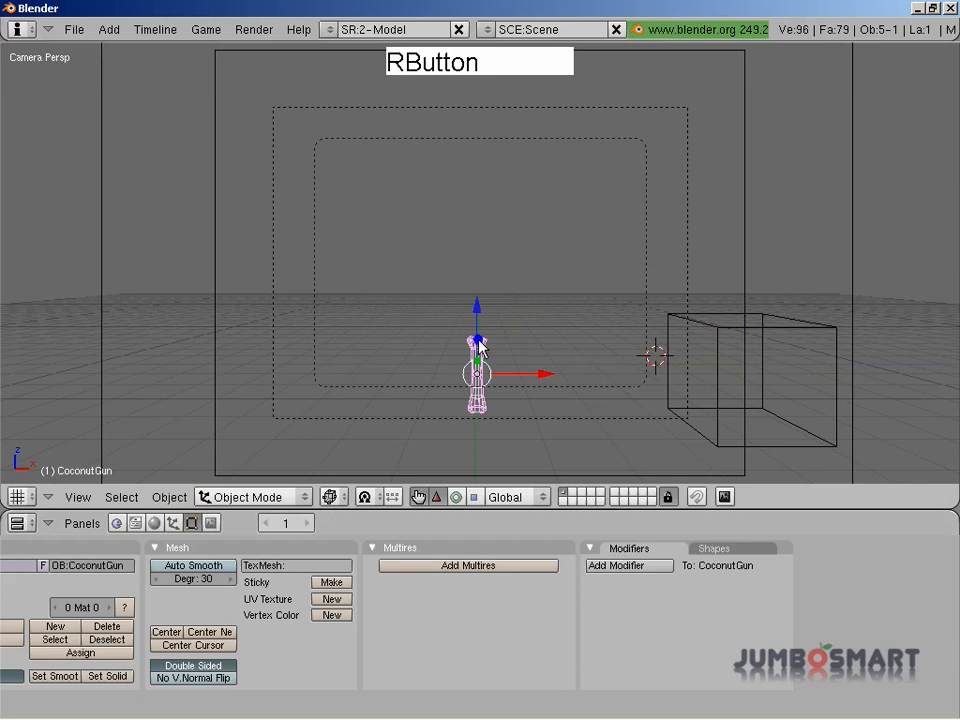
{"action": "left_click", "coordinate": [116, 523]}
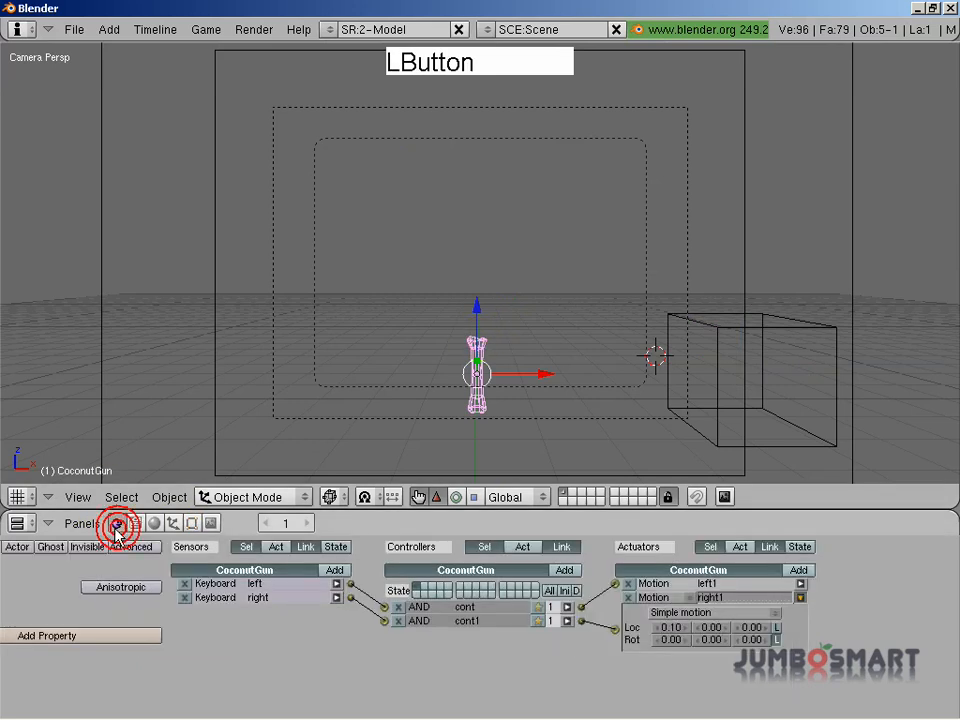
{"action": "left_click", "coordinate": [335, 569]}
{"action": "left_click", "coordinate": [228, 611]}
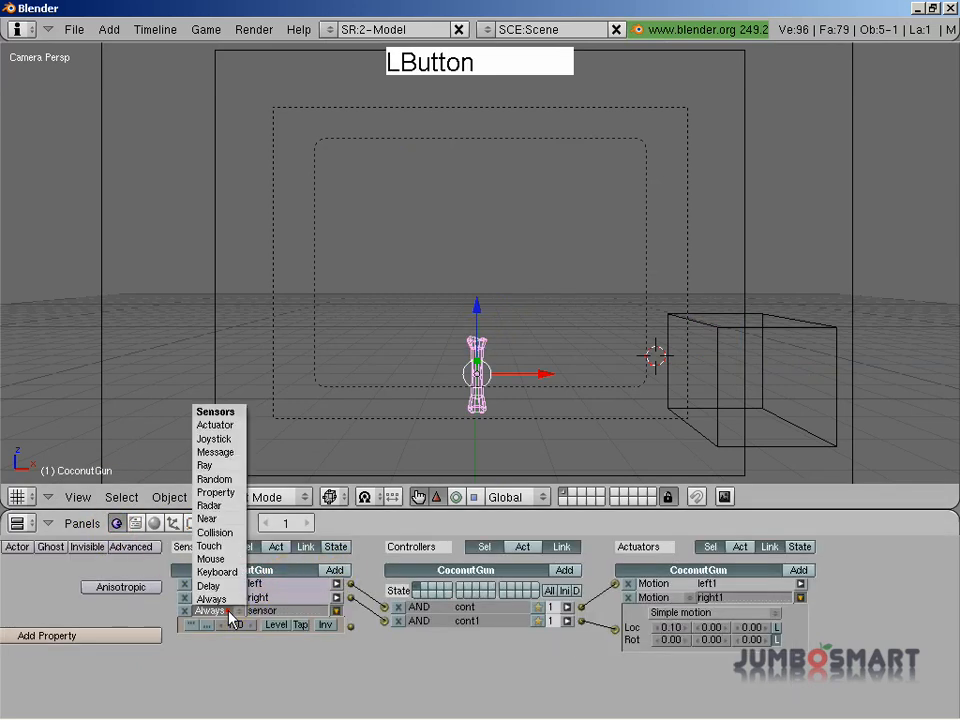
{"action": "left_click", "coordinate": [210, 519]}
Step: Name the coconut gun's Near sensor rightNear
{"action": "left_click", "coordinate": [293, 611]}
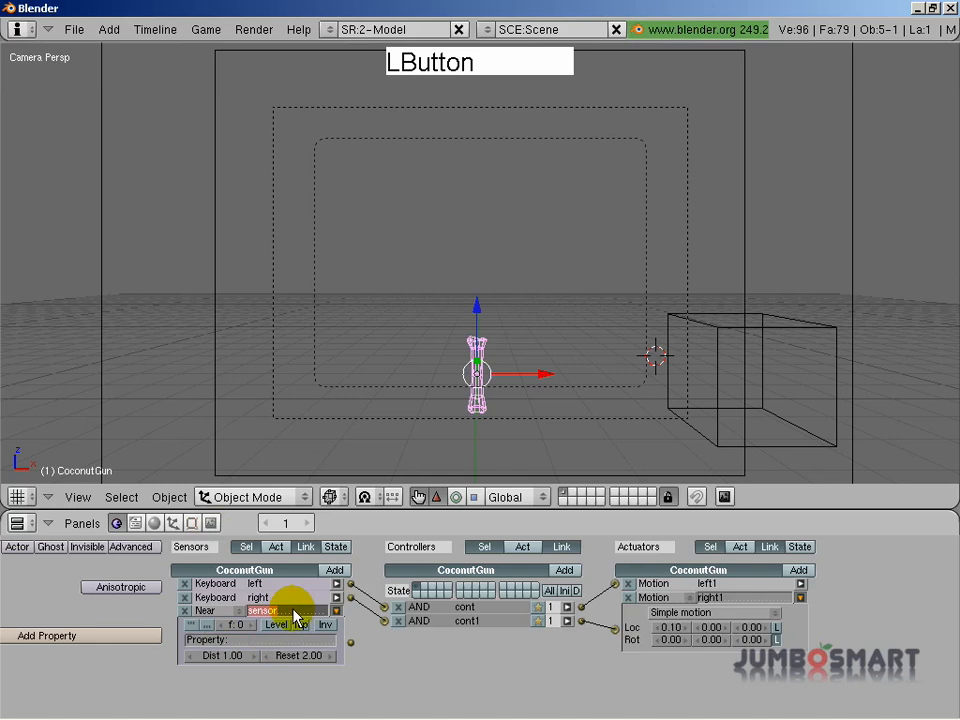
{"action": "type", "text": "right"}
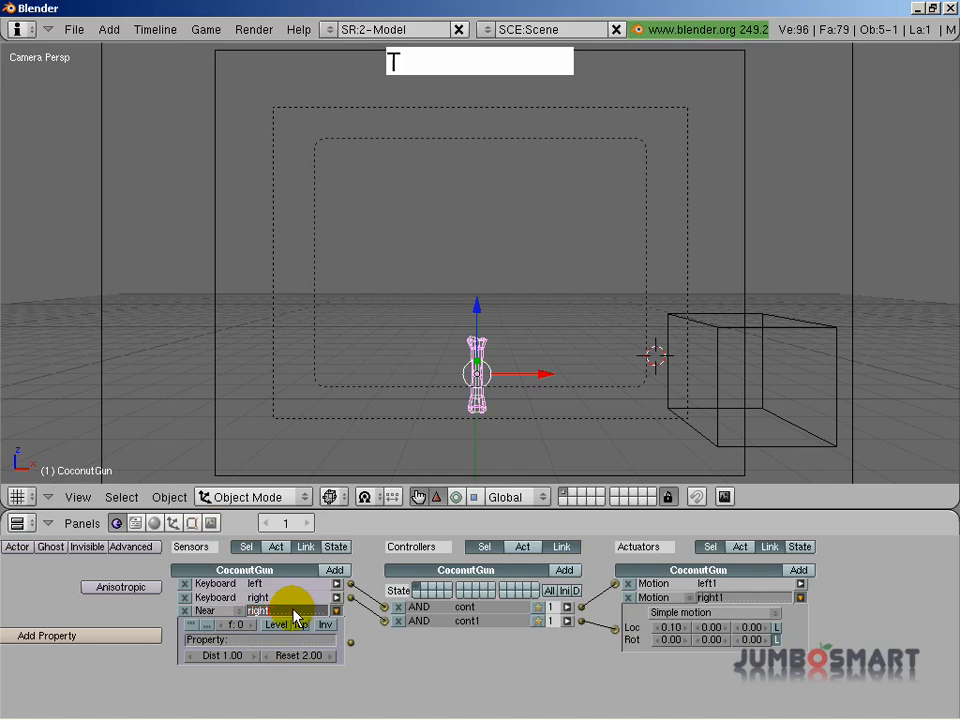
{"action": "type", "text": "C"}
{"action": "key", "text": "BackSpace"}
{"action": "type", "text": "Near"}
{"action": "key", "text": "Return"}
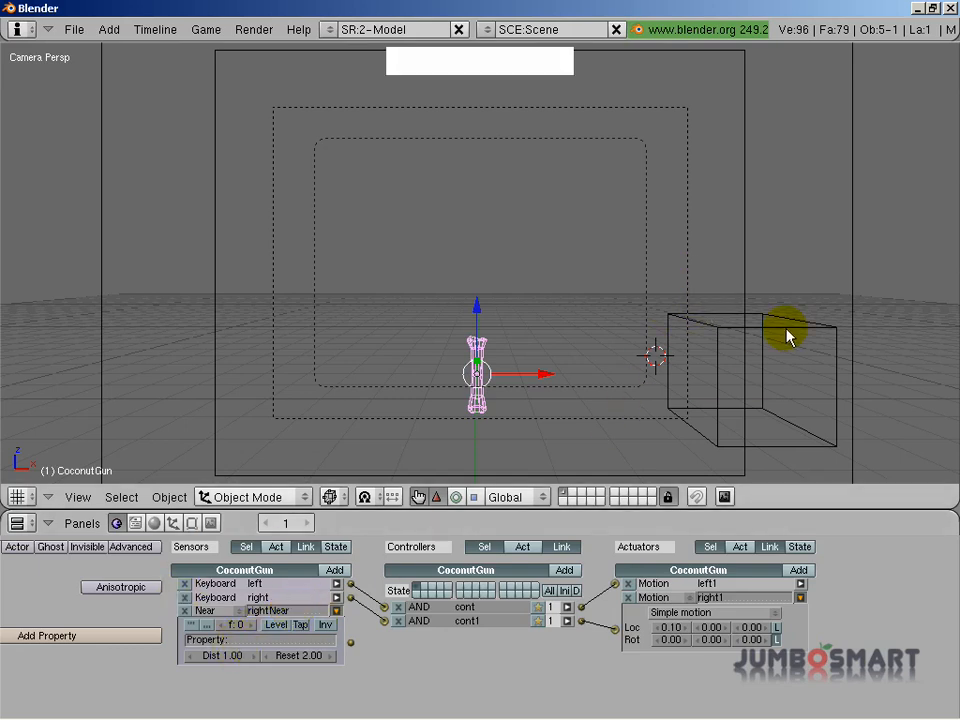
Step: Rename the coconut gun's Near sensor as nearRight
{"action": "left_click", "coordinate": [266, 607]}
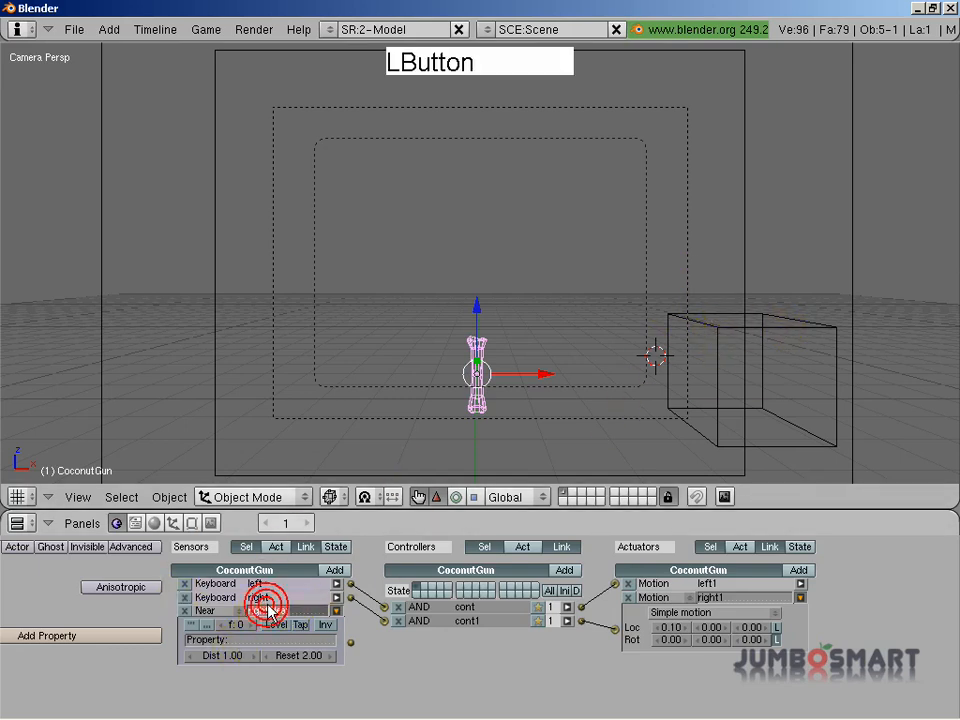
{"action": "type", "text": "nearRig"}
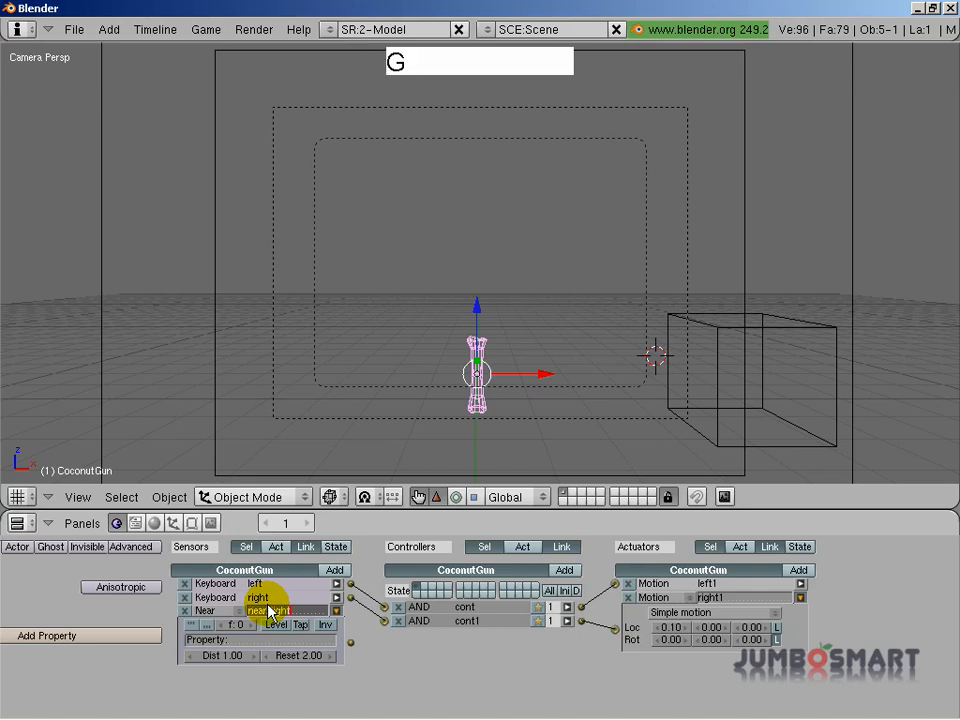
{"action": "type", "text": "ht"}
{"action": "key", "text": "Return"}
Step: Add a single Float game property named right to the rightWall cube
{"action": "right_click", "coordinate": [703, 328]}
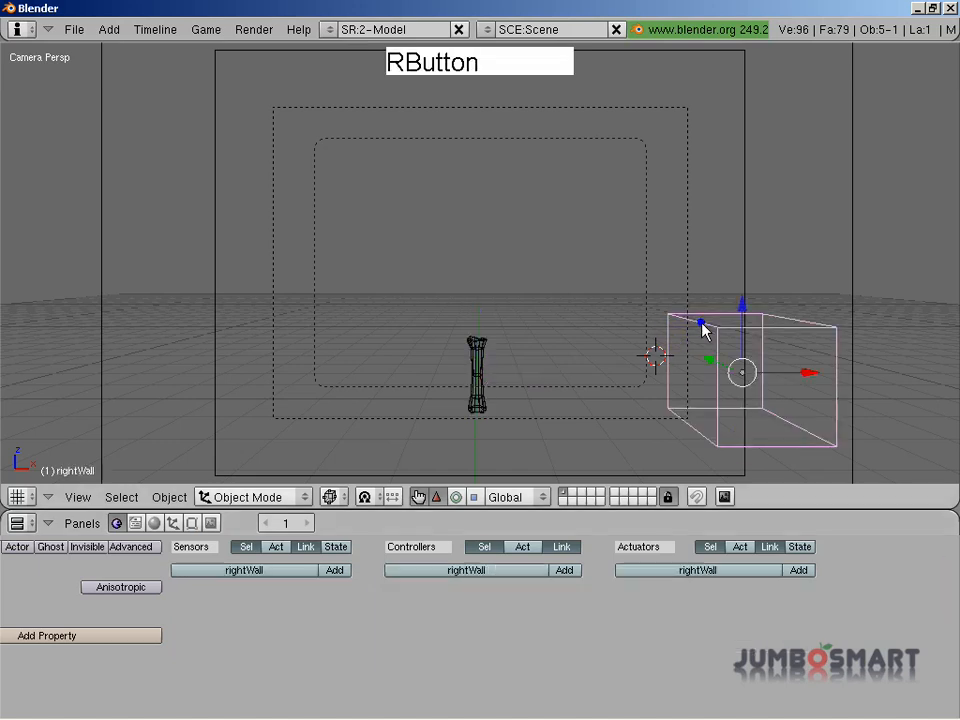
{"action": "middle_click_drag", "start_coordinate": [585, 660], "coordinate": [865, 553]}
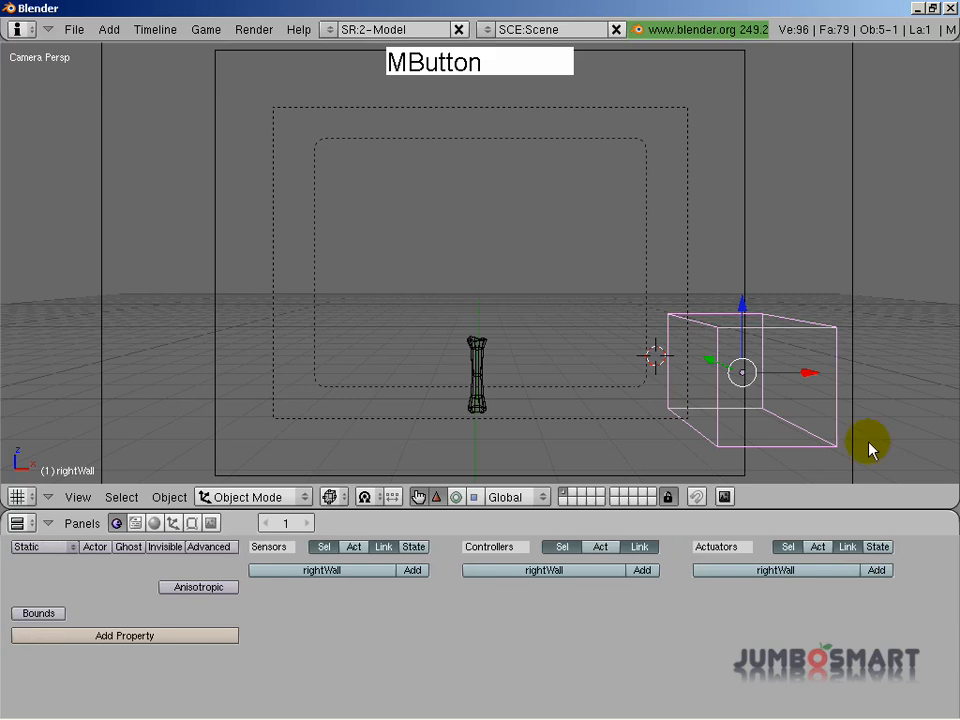
{"action": "left_click", "coordinate": [120, 637]}
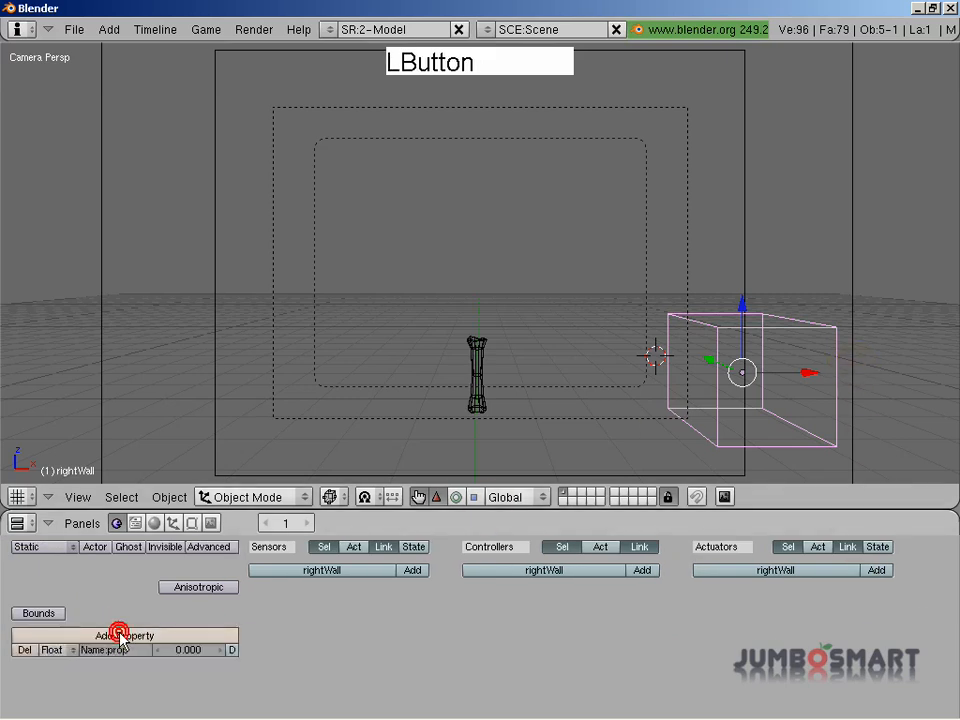
{"action": "left_click", "coordinate": [123, 640]}
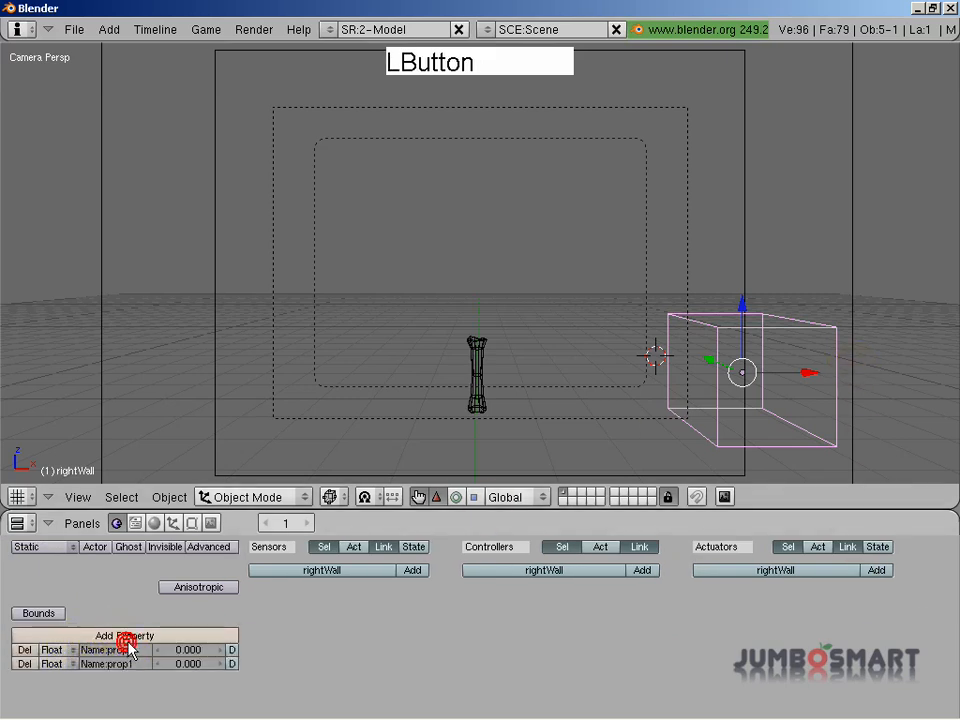
{"action": "left_click", "coordinate": [18, 662]}
{"action": "left_click", "coordinate": [119, 650]}
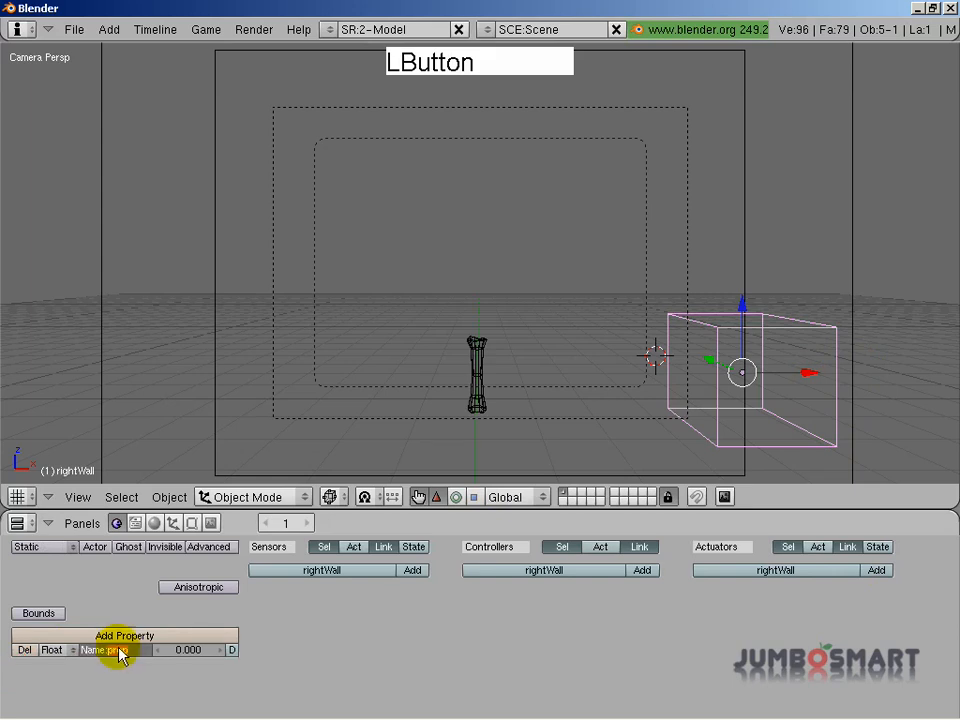
{"action": "type", "text": "r"}
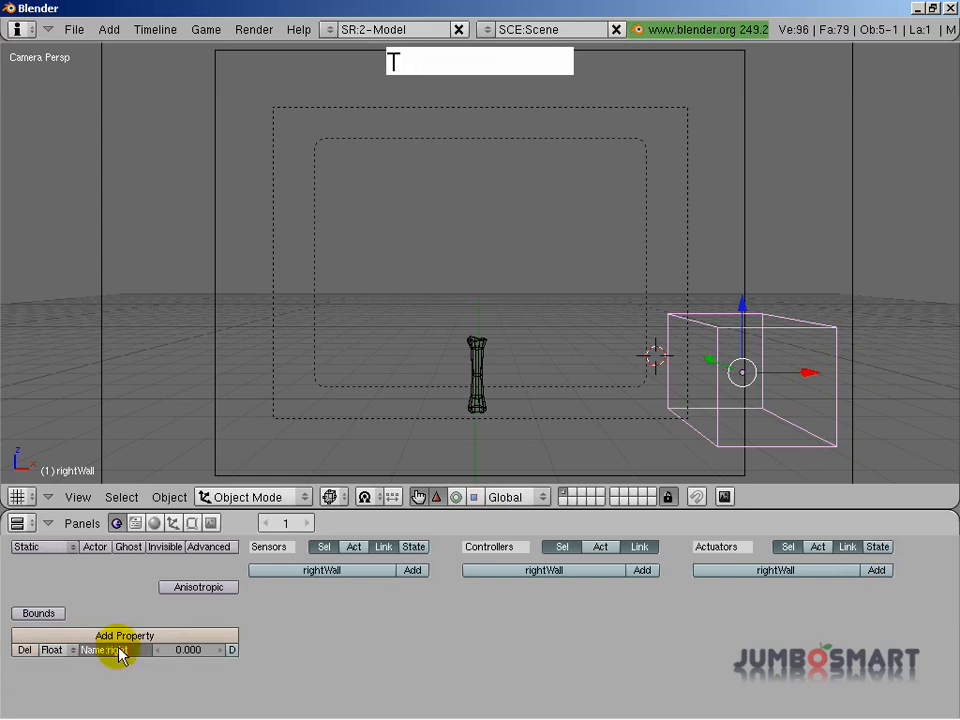
{"action": "type", "text": "ight"}
{"action": "key", "text": "Return"}
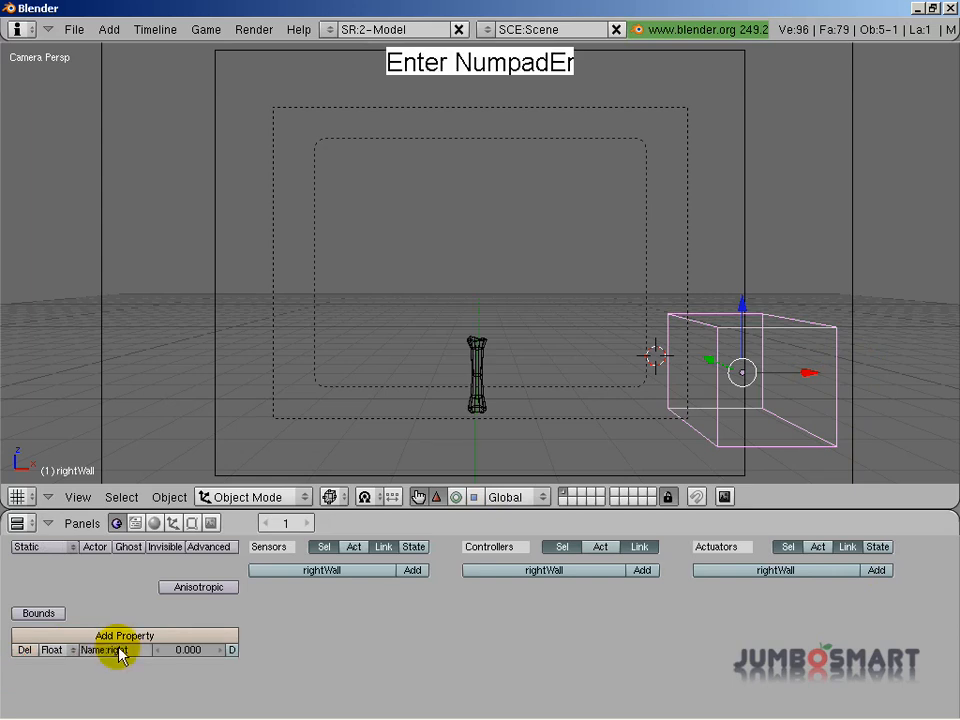
Step: Set the Property of the coconut gun's nearRight sensor to right
{"action": "right_click", "coordinate": [479, 355]}
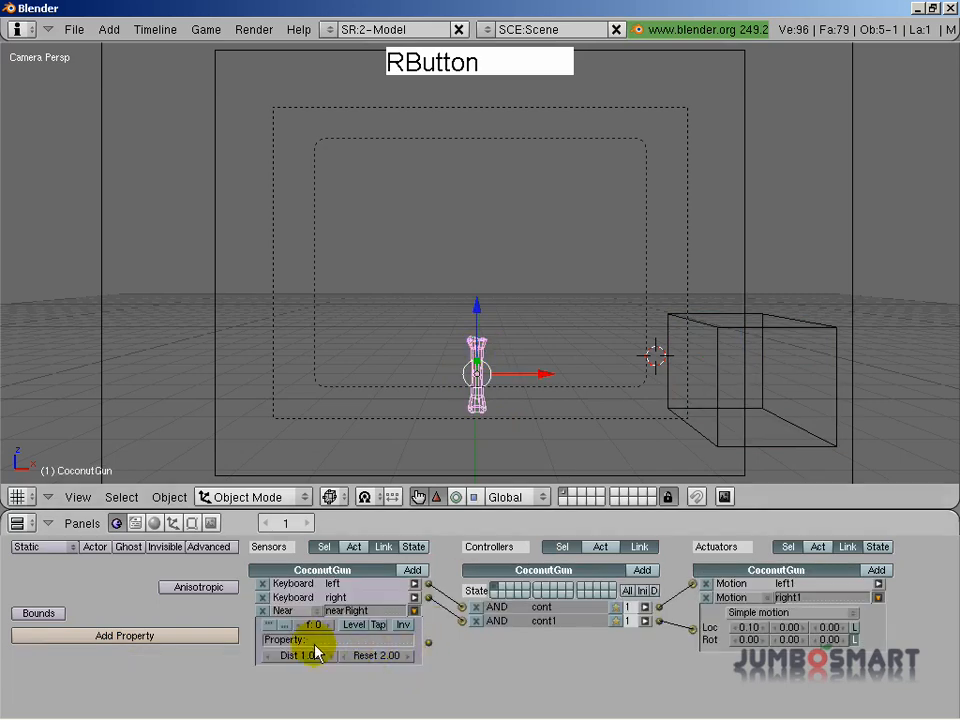
{"action": "left_click", "coordinate": [313, 641]}
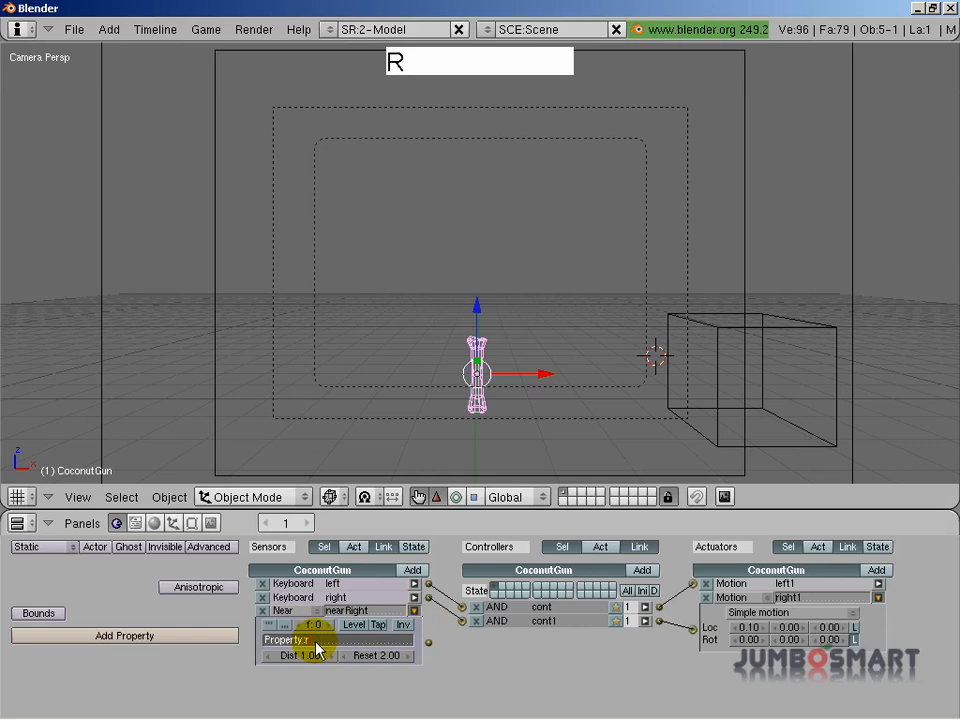
{"action": "key", "text": "Return"}
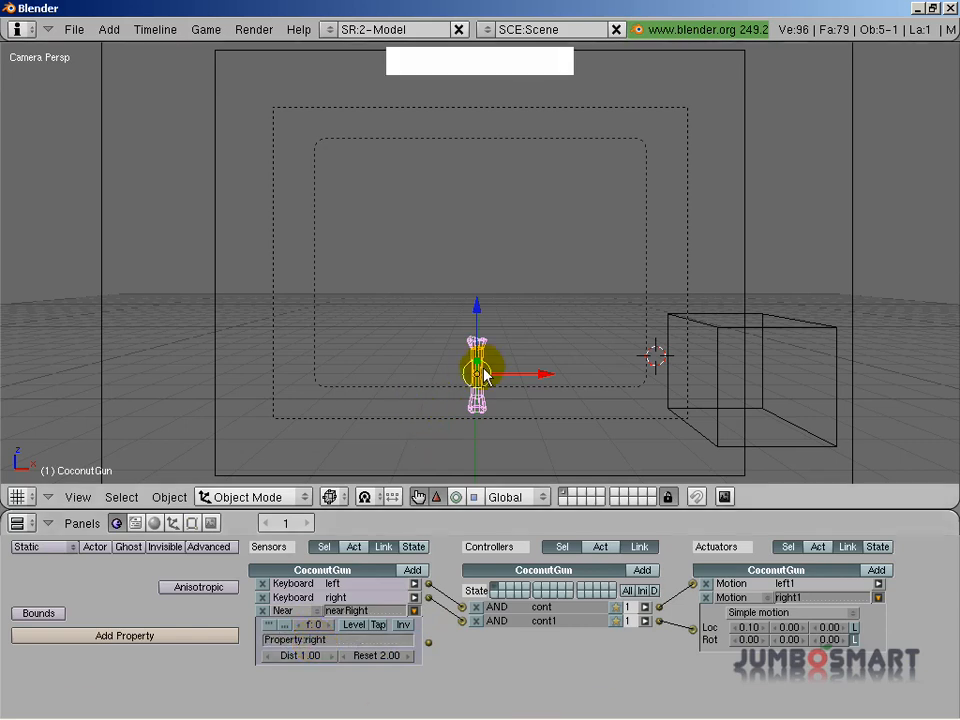
{"action": "right_click", "coordinate": [697, 324]}
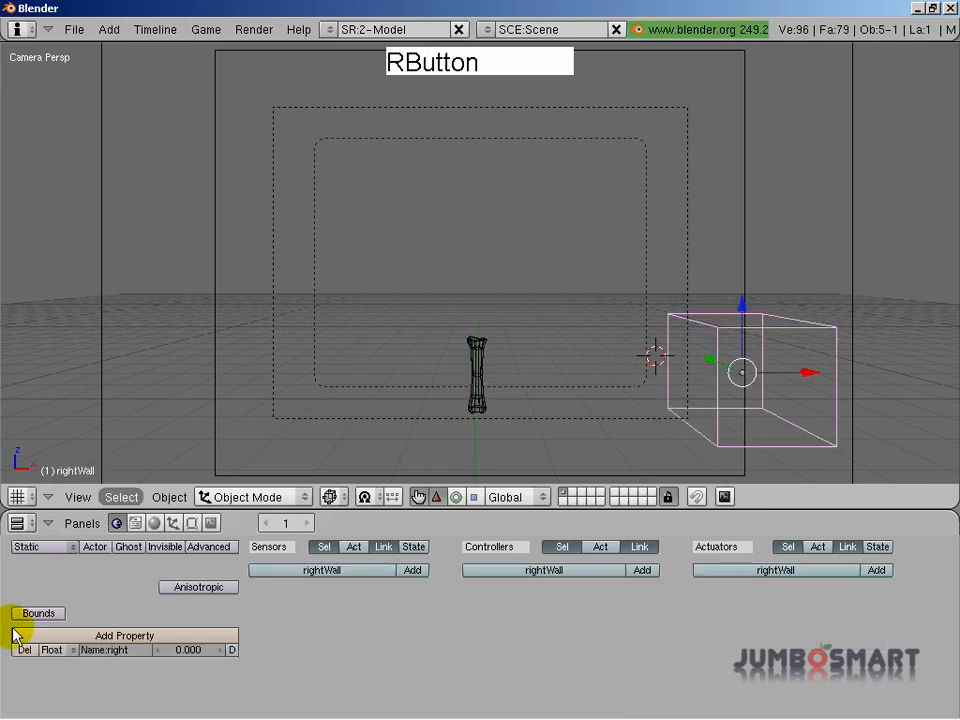
{"action": "right_click", "coordinate": [480, 350]}
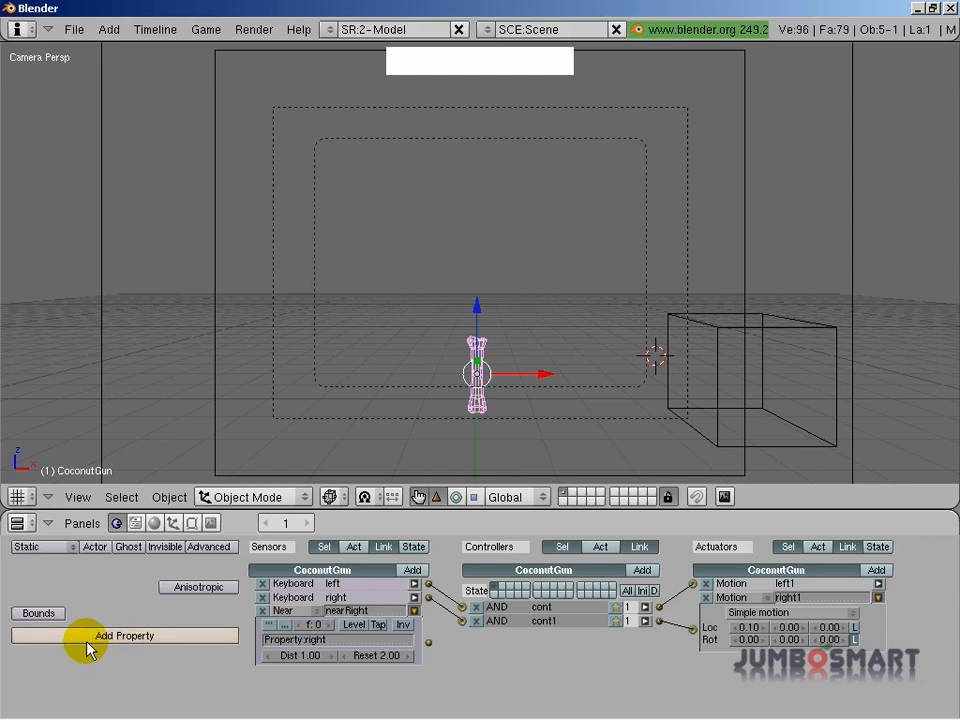
{"action": "right_click", "coordinate": [711, 311]}
{"action": "right_click", "coordinate": [478, 372]}
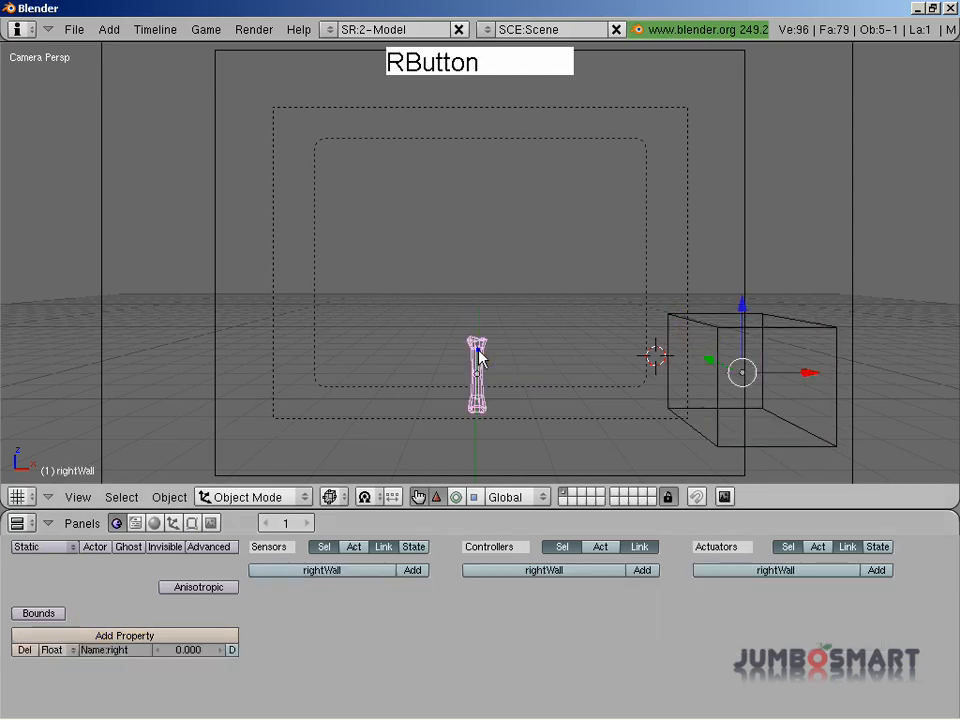
{"action": "left_click", "coordinate": [115, 645]}
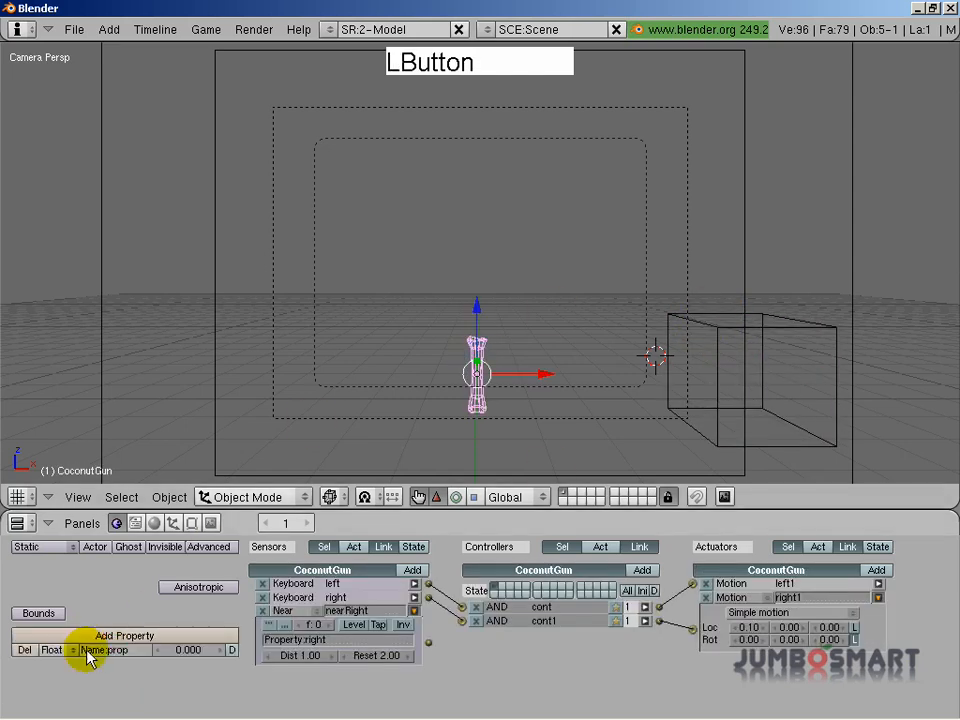
{"action": "left_click", "coordinate": [128, 650]}
{"action": "type", "text": "right2"}
{"action": "key", "text": "Return"}
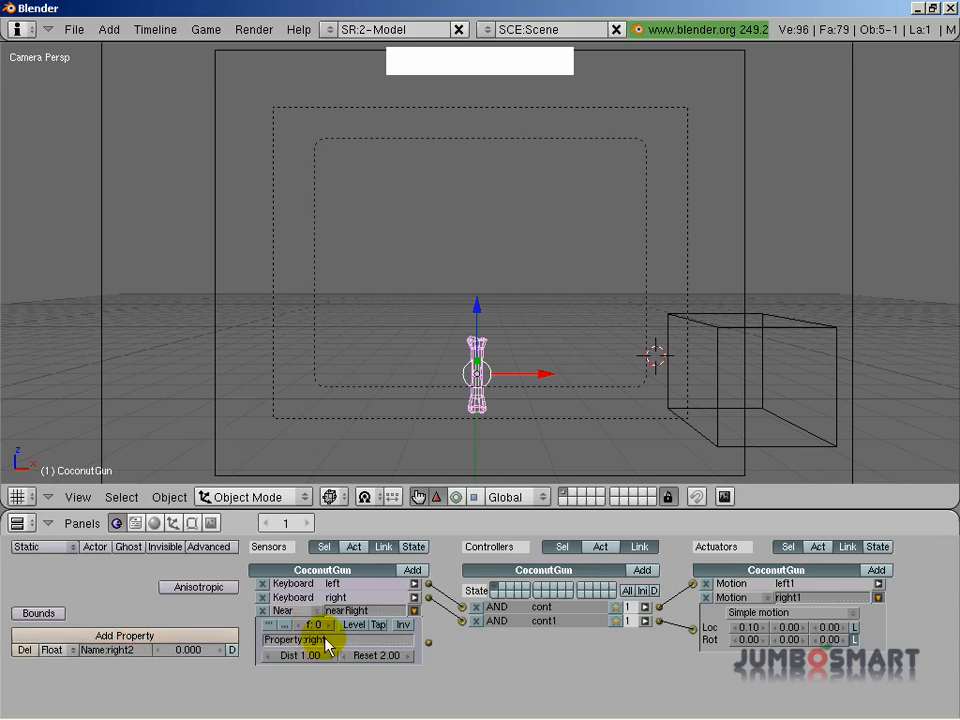
{"action": "left_click", "coordinate": [24, 650]}
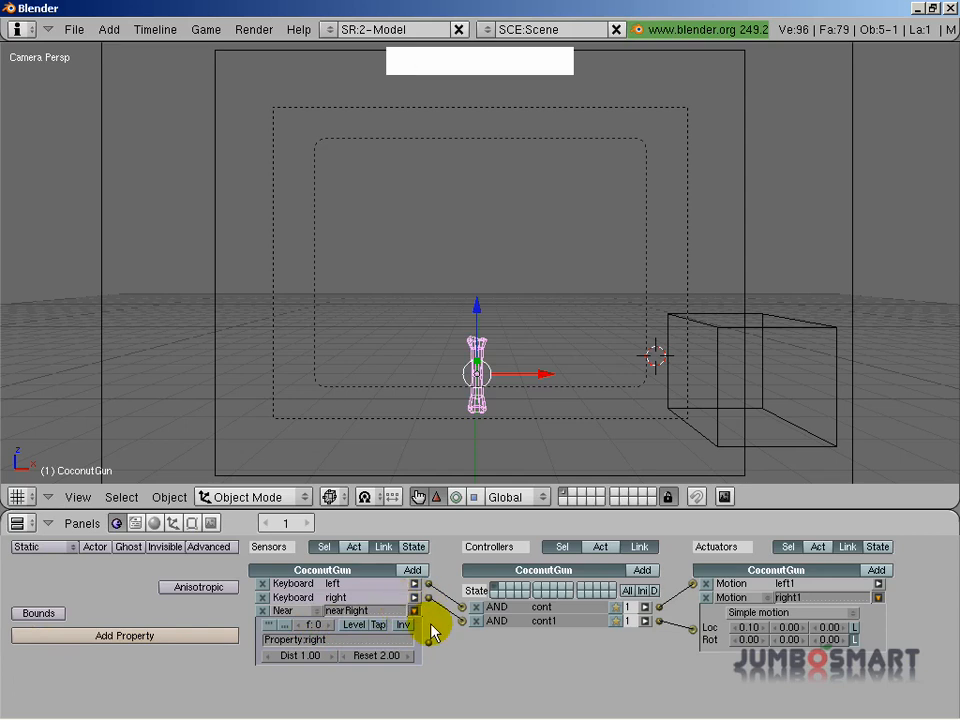
Step: Add a cube about two grid units left of the coconut gun in top view
{"action": "key", "text": "KP_7"}
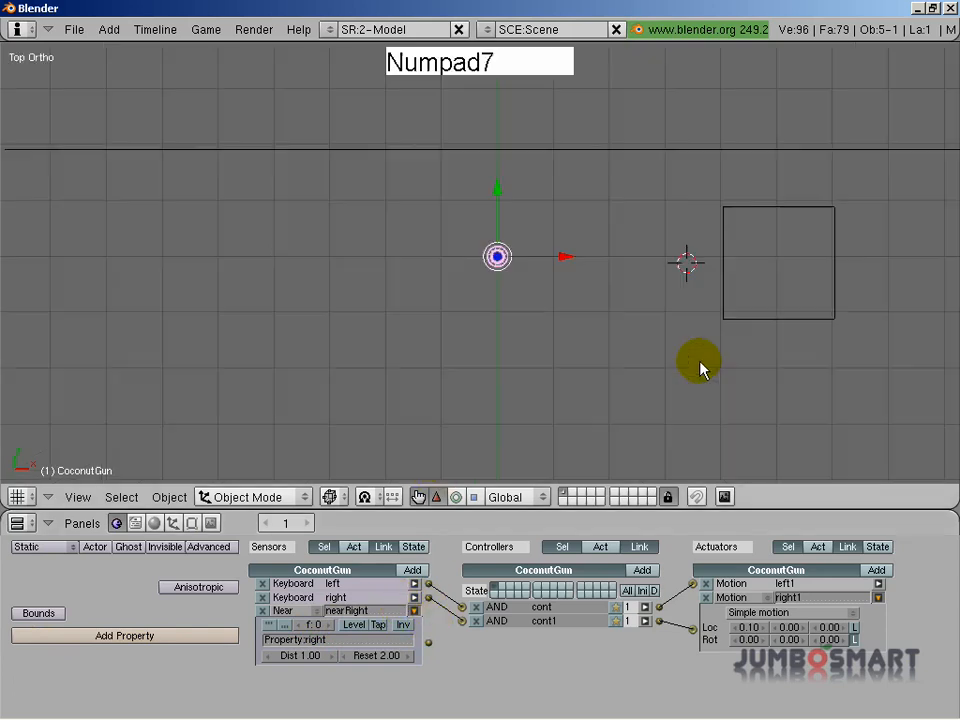
{"action": "left_click", "coordinate": [379, 331]}
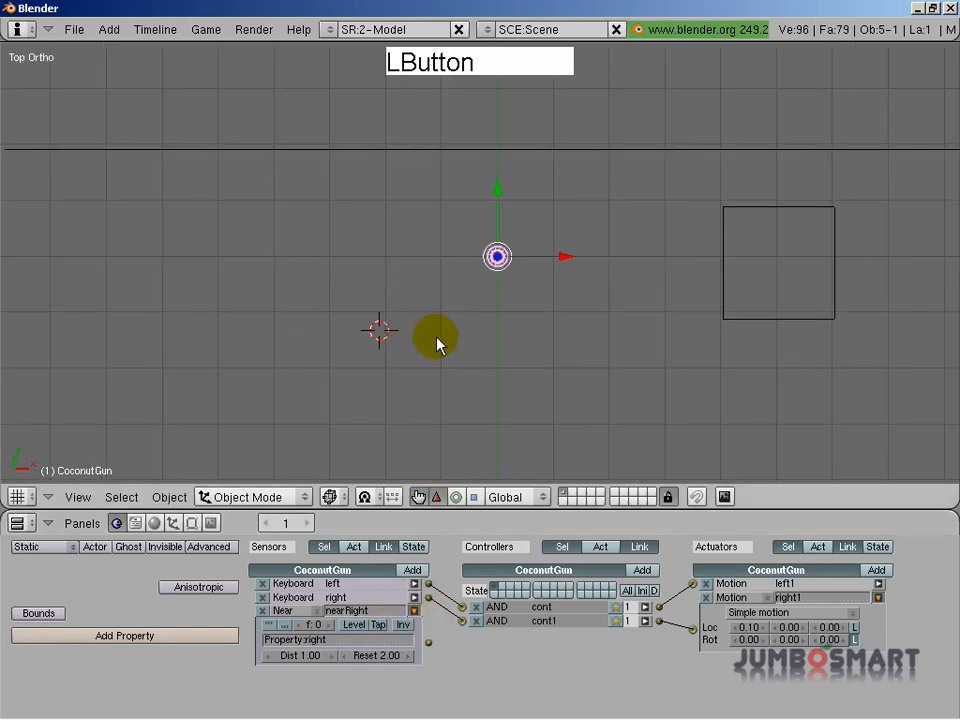
{"action": "key", "text": "space"}
{"action": "mouse_move", "coordinate": [580, 330]}
{"action": "left_click", "coordinate": [662, 352]}
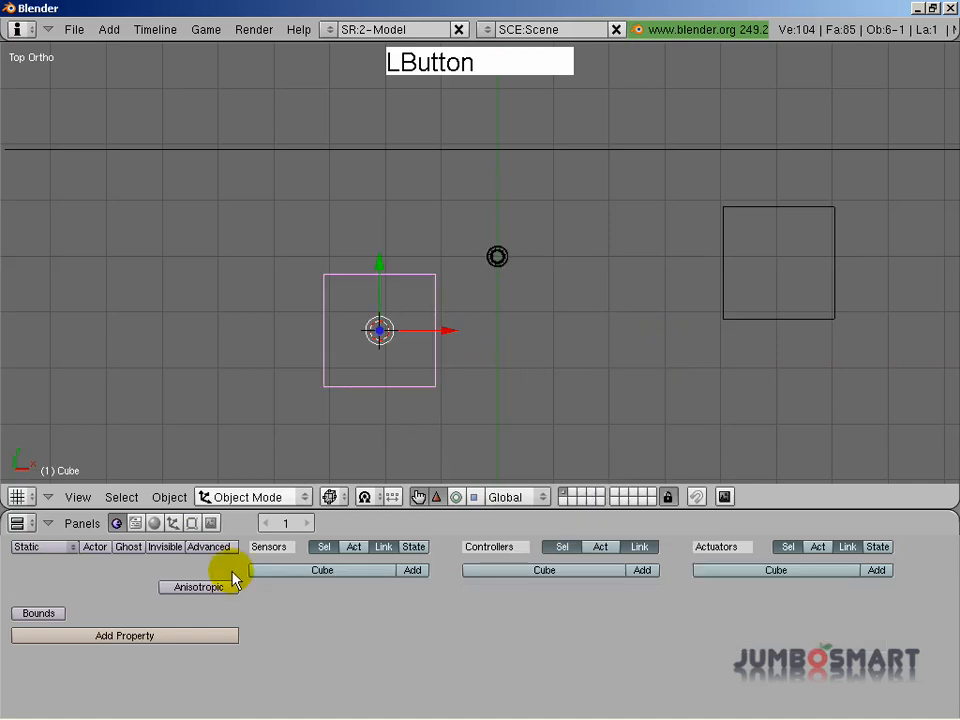
Step: Give the new cube a single Float game property named right
{"action": "left_click", "coordinate": [136, 638]}
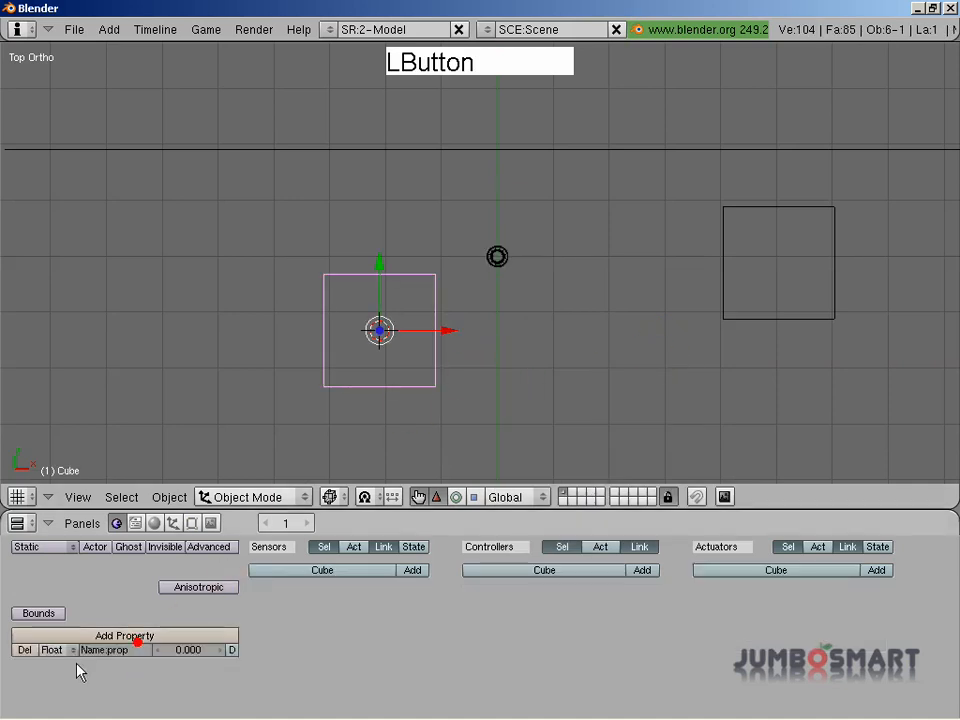
{"action": "left_click", "coordinate": [120, 637]}
{"action": "type", "text": "right"}
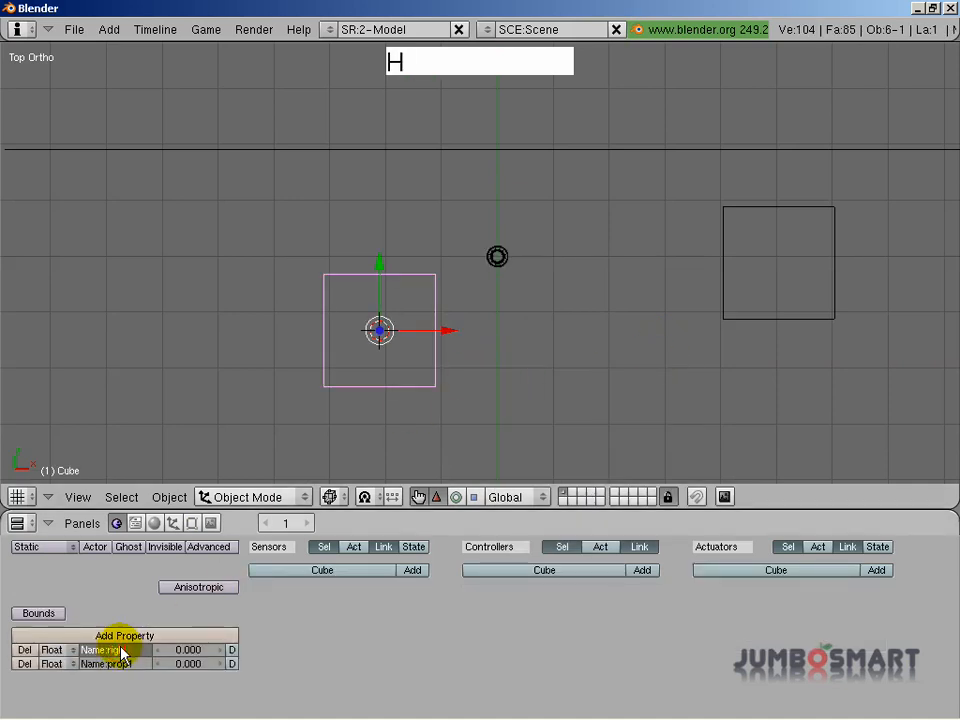
{"action": "key", "text": "Return"}
{"action": "left_click", "coordinate": [24, 664]}
Step: Add a Float game property named right2 to the coconut gun
{"action": "middle_click_drag", "start_coordinate": [390, 433], "coordinate": [465, 242]}
{"action": "right_click", "coordinate": [499, 240]}
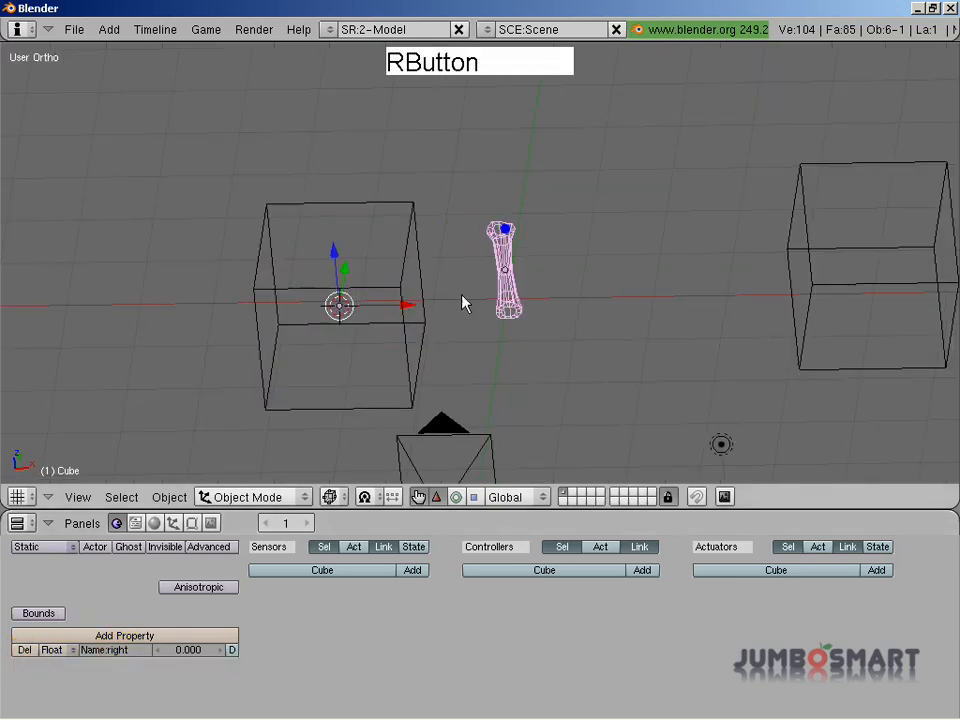
{"action": "left_click", "coordinate": [130, 637]}
{"action": "left_click", "coordinate": [118, 651]}
{"action": "type", "text": "right"}
{"action": "key", "text": "Return"}
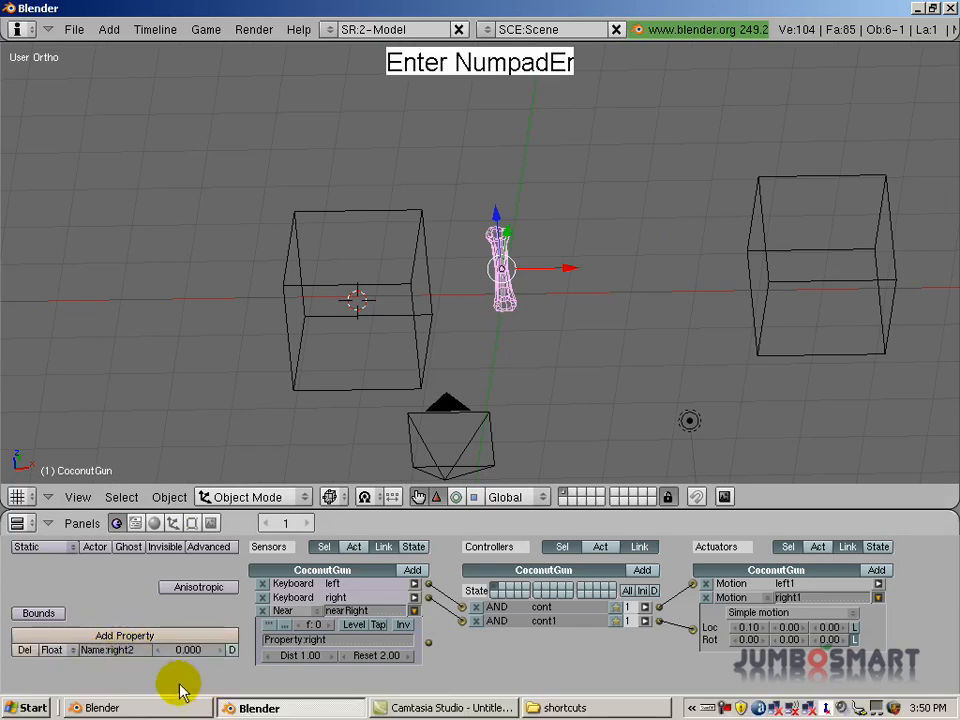
Step: Collapse the coconut gun's right1 Motion actuator and delete the gun's right2 property
{"action": "left_click", "coordinate": [413, 597]}
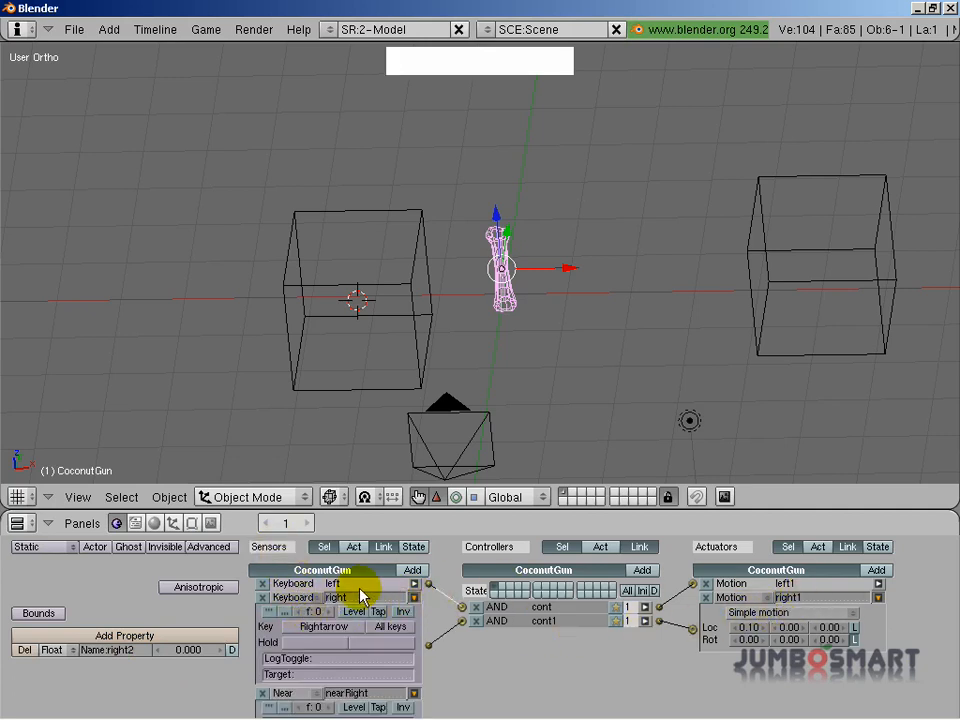
{"action": "left_click", "coordinate": [414, 598]}
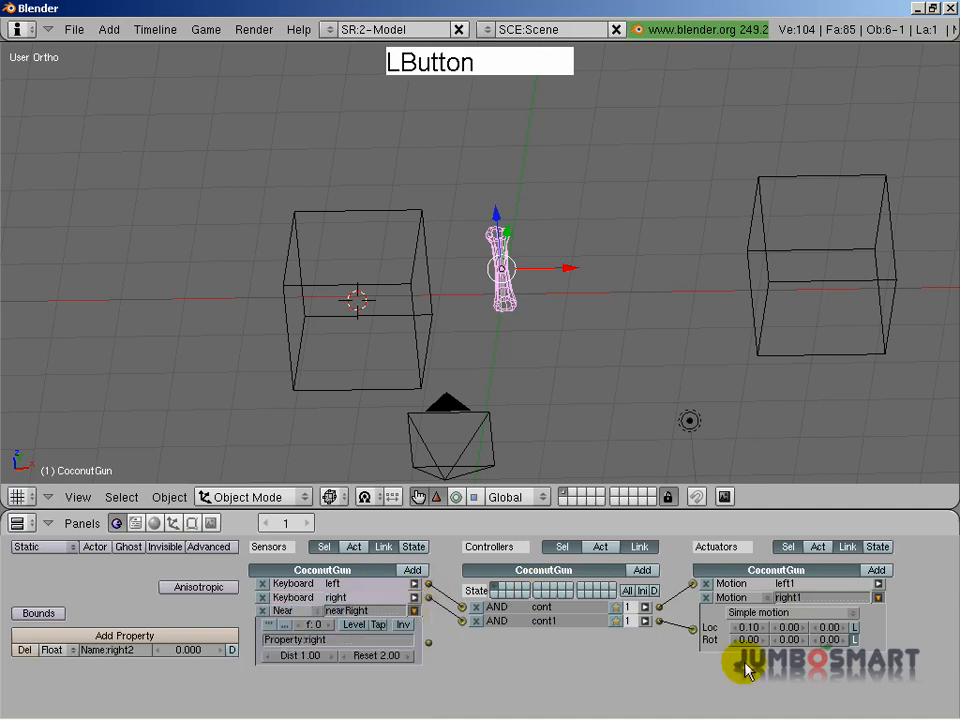
{"action": "left_click", "coordinate": [878, 598]}
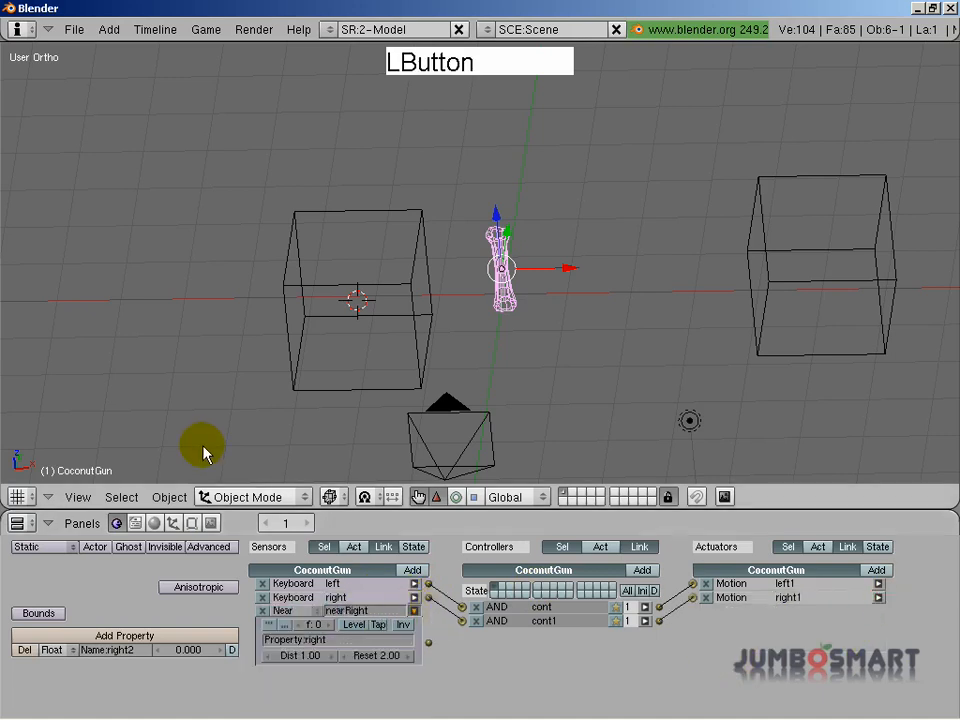
{"action": "left_click", "coordinate": [22, 650]}
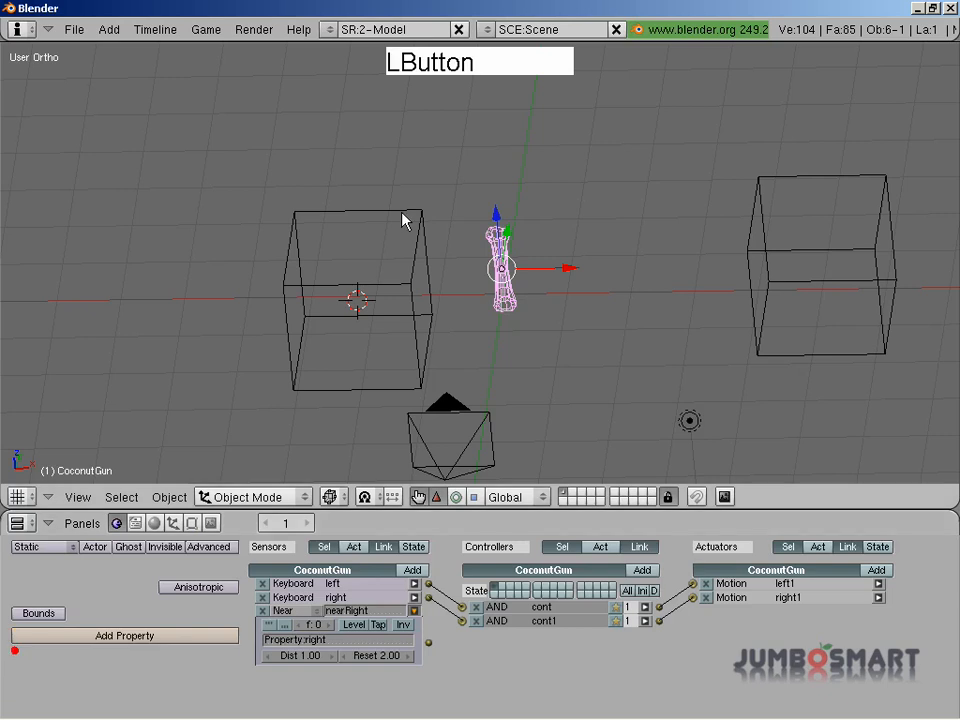
Step: Delete the right game property from the cube left of the coconut gun
{"action": "right_click", "coordinate": [399, 257]}
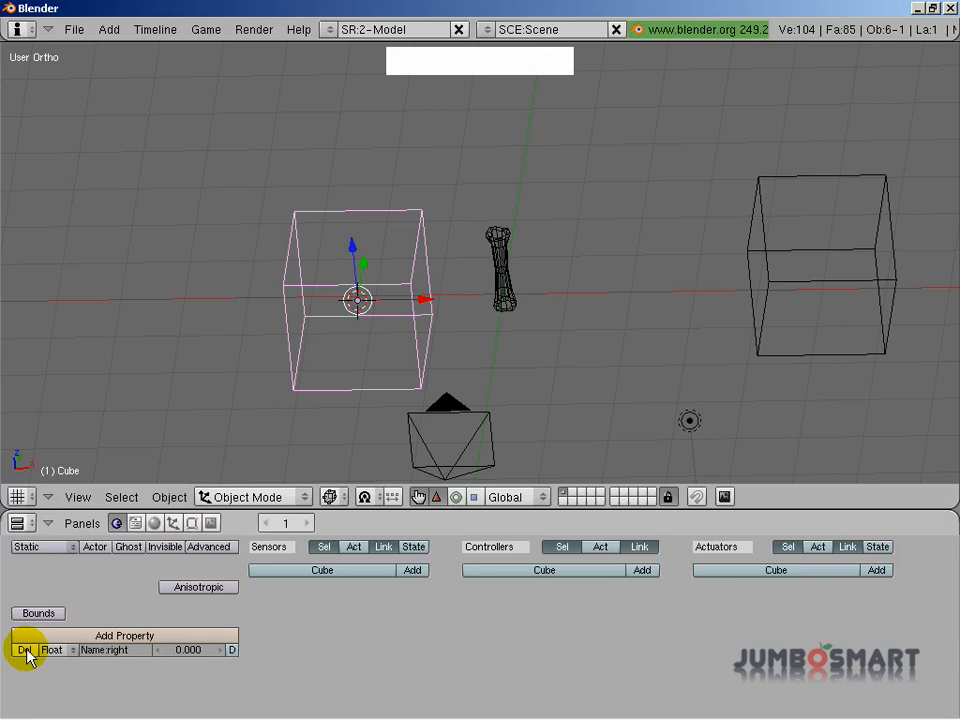
{"action": "scroll", "coordinate": [471, 204], "scroll_direction": "down", "scroll_amount": 4}
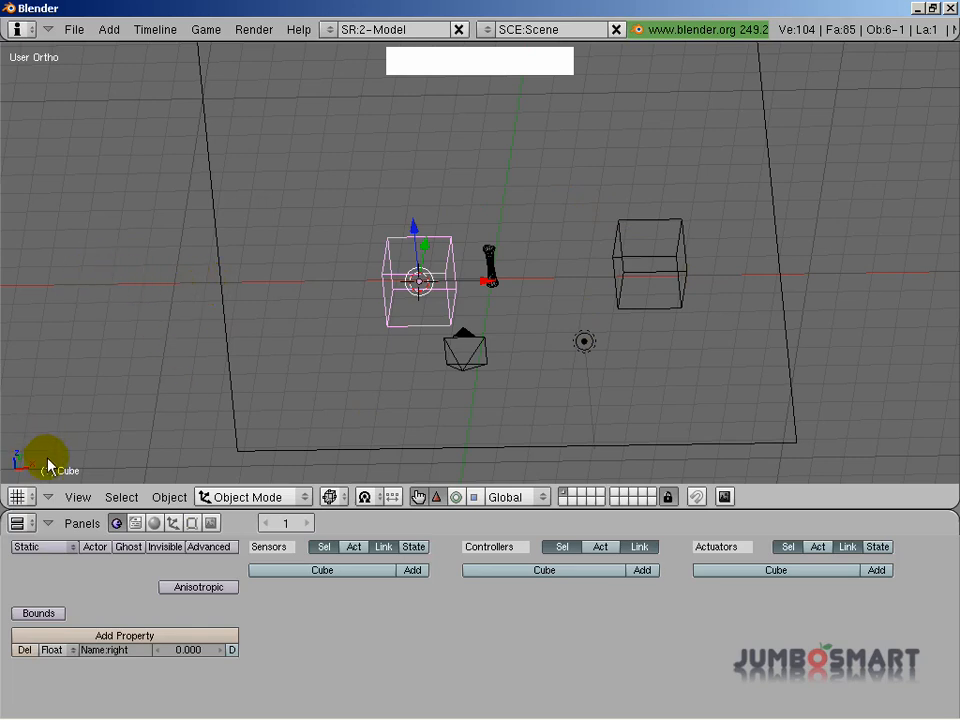
{"action": "left_click", "coordinate": [24, 649]}
Step: Move the new cube farther left in front view, about five grid units from the coconut gun and slightly lower
{"action": "scroll", "coordinate": [490, 296], "scroll_direction": "up", "scroll_amount": 2}
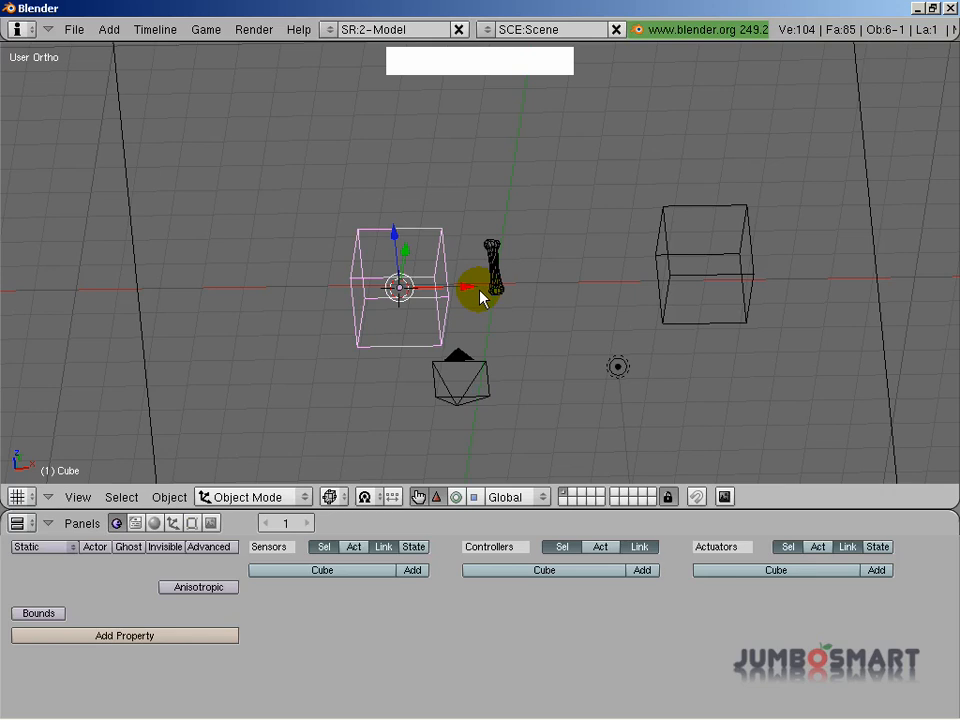
{"action": "key", "text": "KP_1"}
{"action": "key", "text": "g"}
{"action": "middle_click", "coordinate": [560, 320]}
{"action": "left_click", "coordinate": [507, 325]}
{"action": "key", "text": "g"}
{"action": "left_click", "coordinate": [484, 332]}
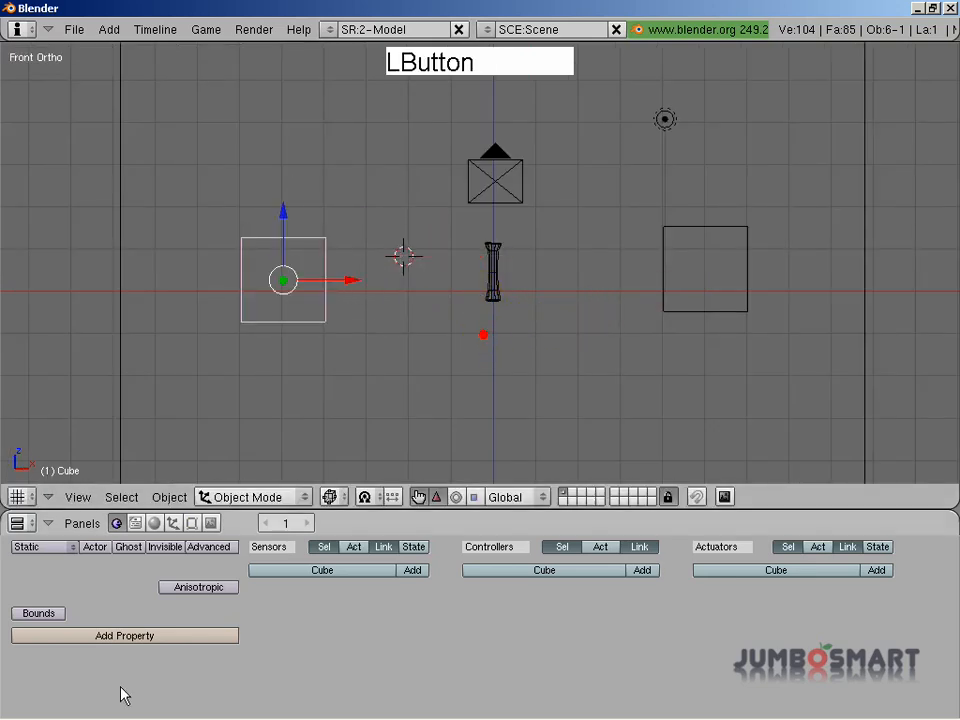
Step: Add a Float game property named left to the left cube
{"action": "left_click", "coordinate": [113, 636]}
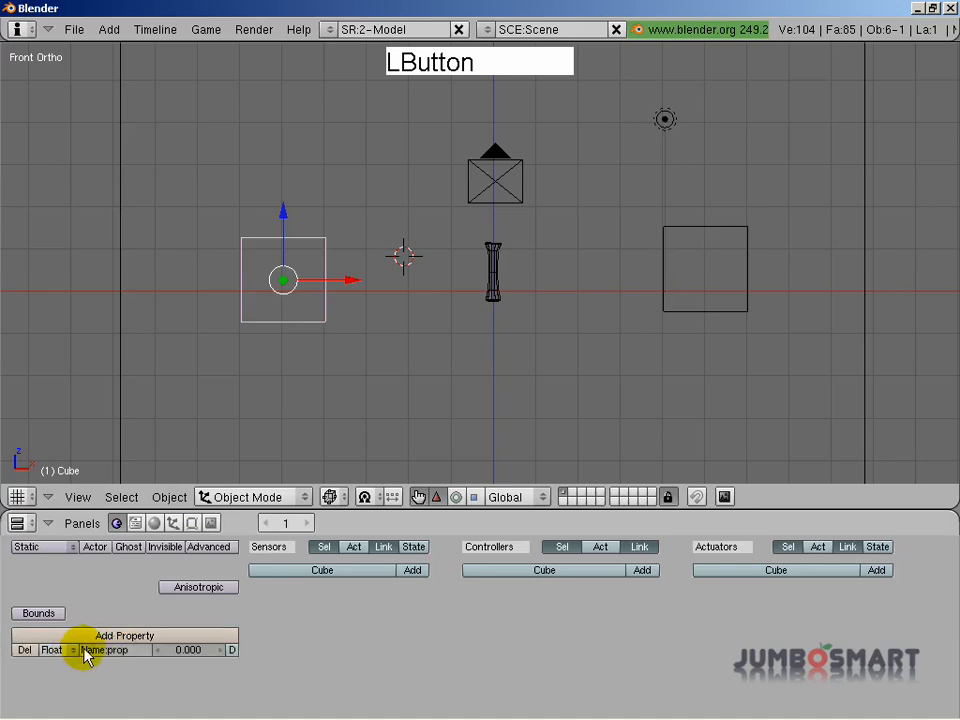
{"action": "left_click", "coordinate": [138, 650]}
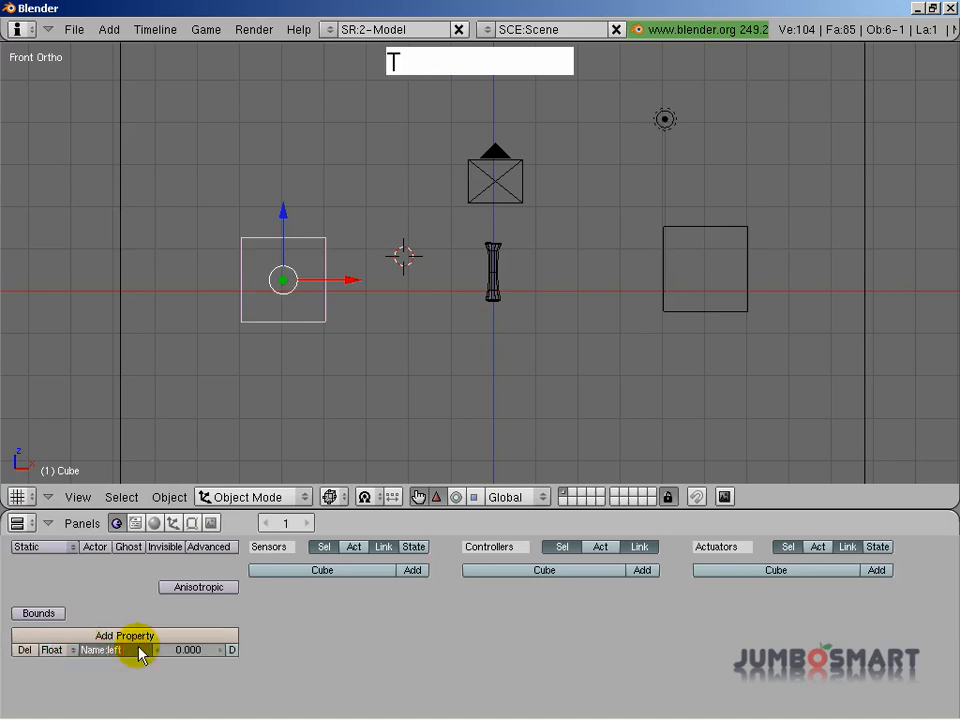
{"action": "key", "text": "KP_Enter"}
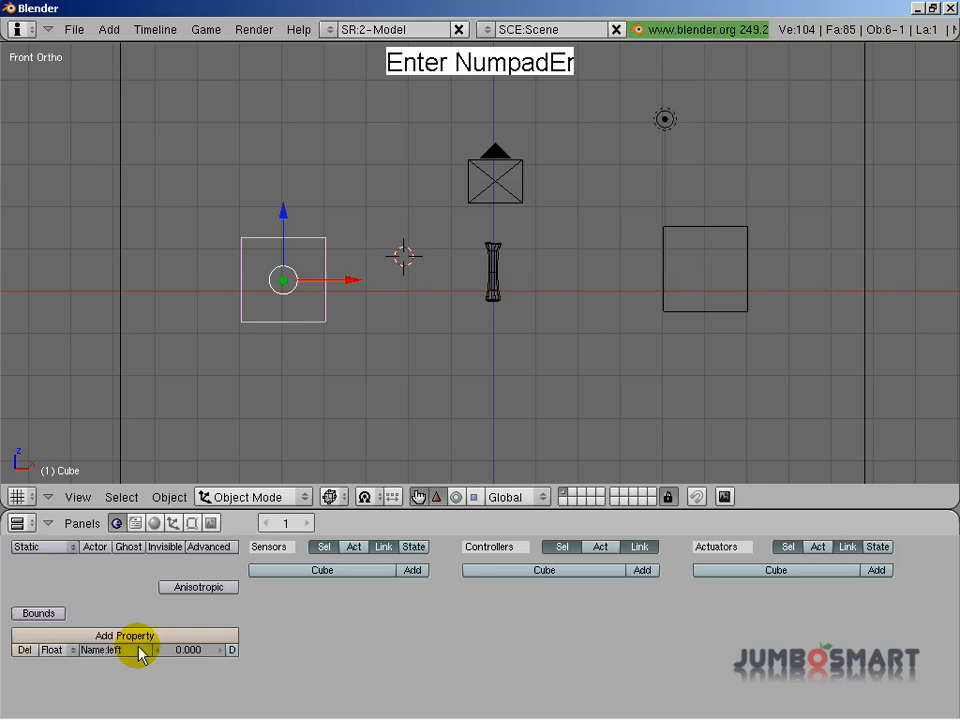
Step: Nudge the left cube slightly farther away from the coconut gun
{"action": "key", "text": "g"}
{"action": "middle_click", "coordinate": [465, 332]}
{"action": "left_click", "coordinate": [465, 330]}
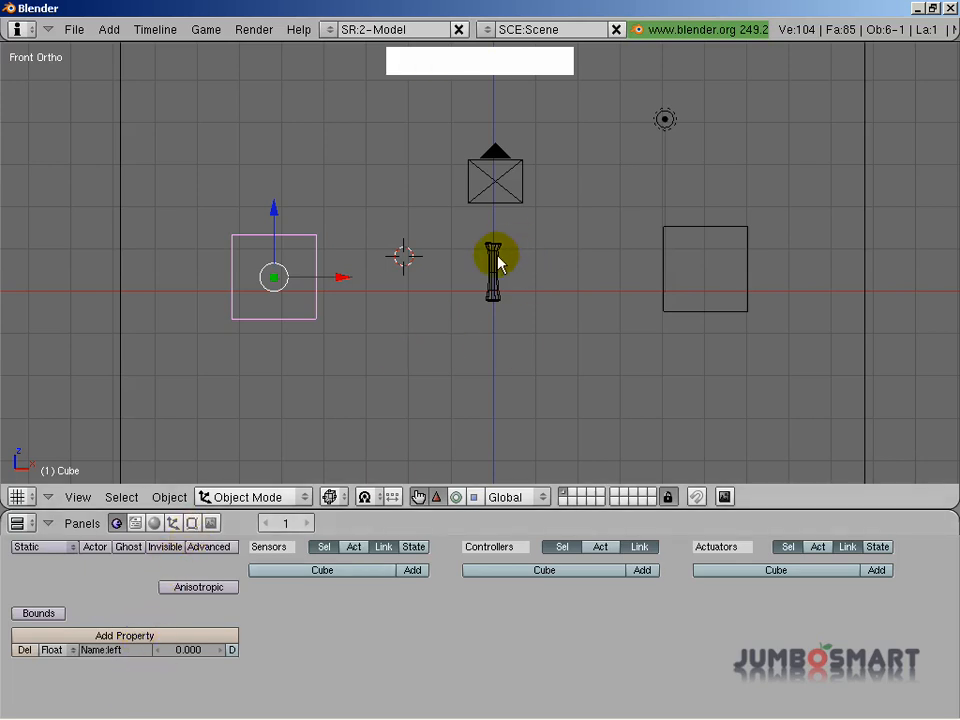
Step: Add a Near sensor named nearLeft to the coconut gun
{"action": "right_click", "coordinate": [493, 264]}
{"action": "scroll", "coordinate": [475, 483], "scroll_direction": "up", "scroll_amount": 2}
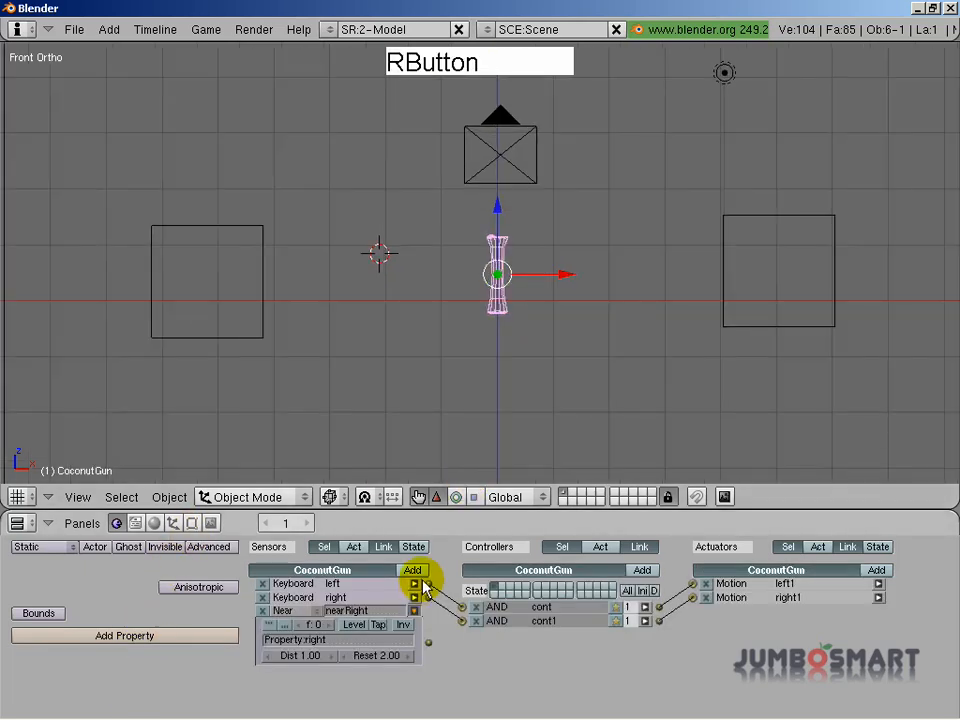
{"action": "left_click", "coordinate": [410, 571]}
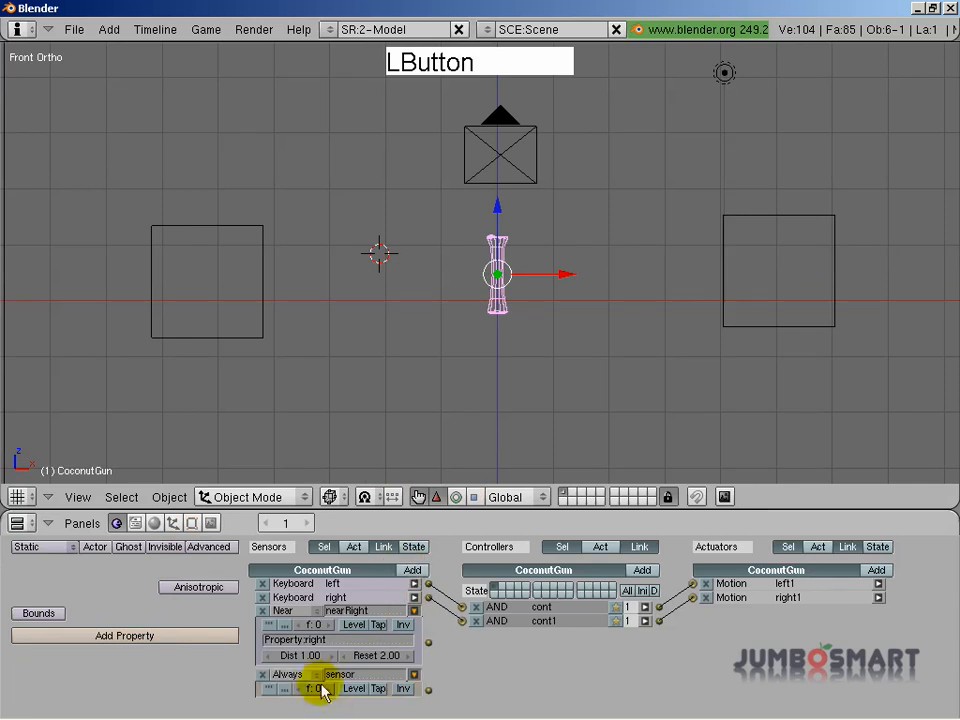
{"action": "left_click", "coordinate": [290, 674]}
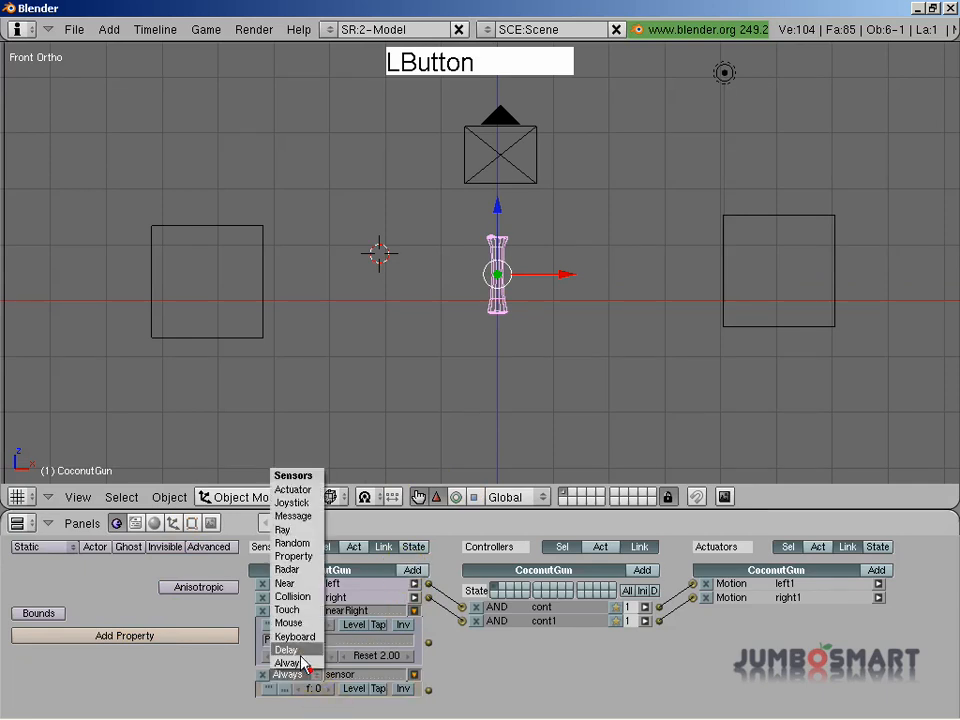
{"action": "left_click", "coordinate": [284, 582]}
{"action": "left_click", "coordinate": [377, 688]}
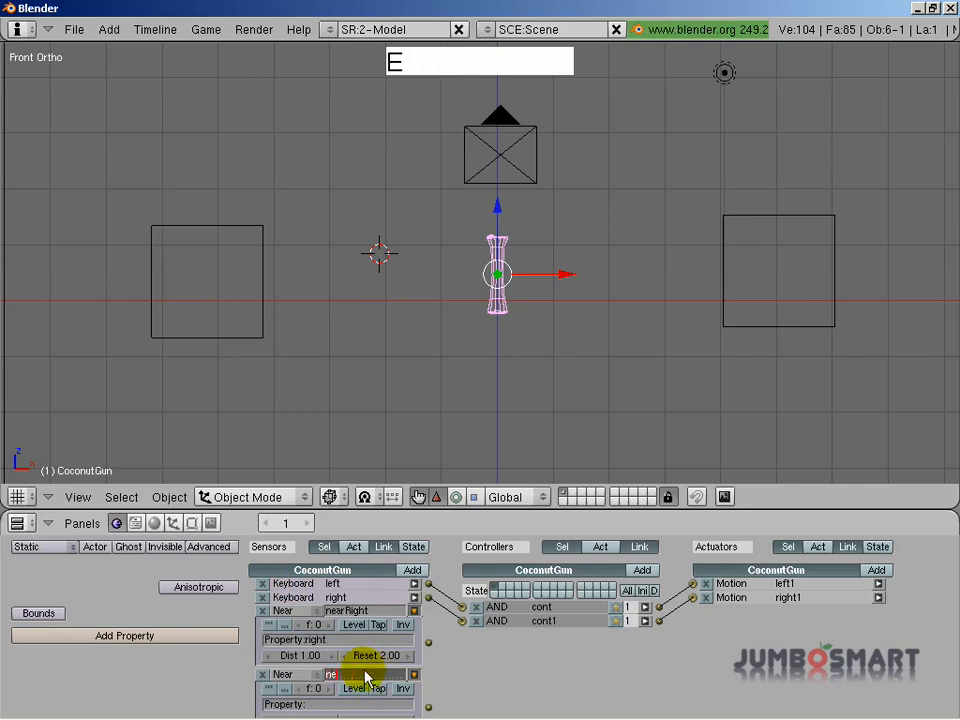
{"action": "key", "text": "Return"}
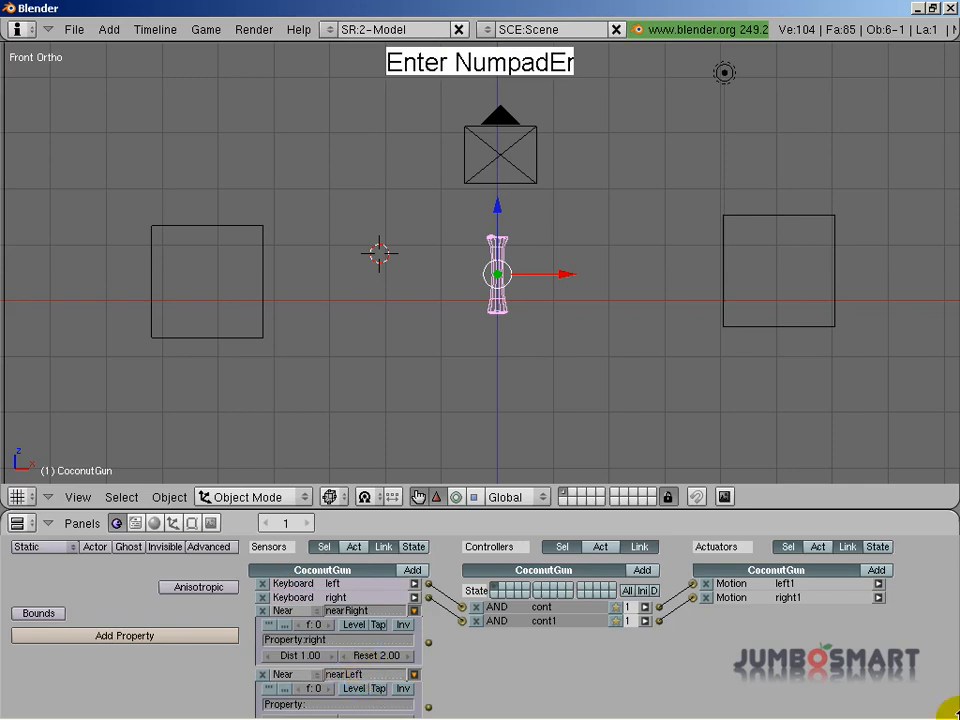
Step: Set the Property of the coconut gun's nearLeft sensor to left
{"action": "middle_click_drag", "start_coordinate": [456, 590], "coordinate": [470, 540]}
{"action": "left_click", "coordinate": [352, 661]}
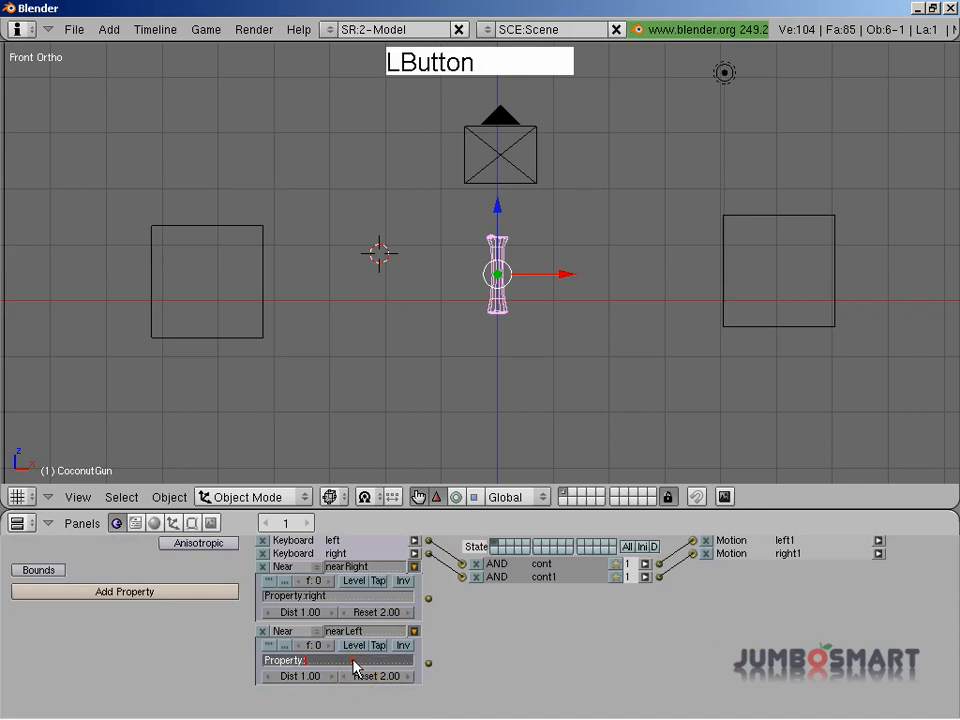
{"action": "type", "text": "left"}
{"action": "key", "text": "Return"}
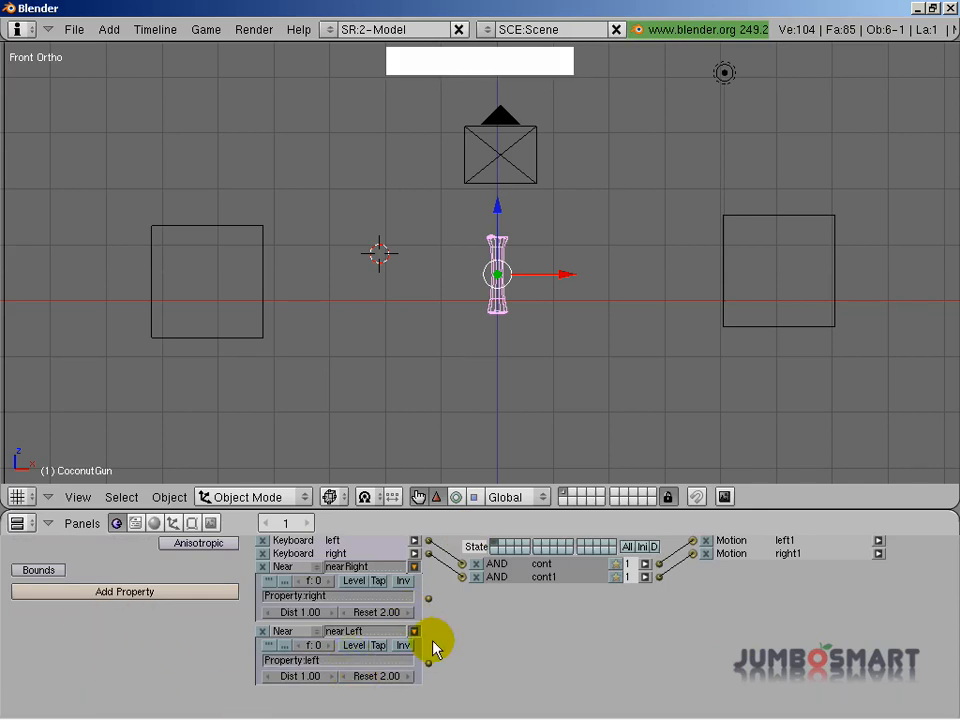
Step: Connect the coconut gun's nearRight sensor to the cont1 AND controller
{"action": "left_click", "coordinate": [413, 566]}
{"action": "left_click", "coordinate": [413, 566]}
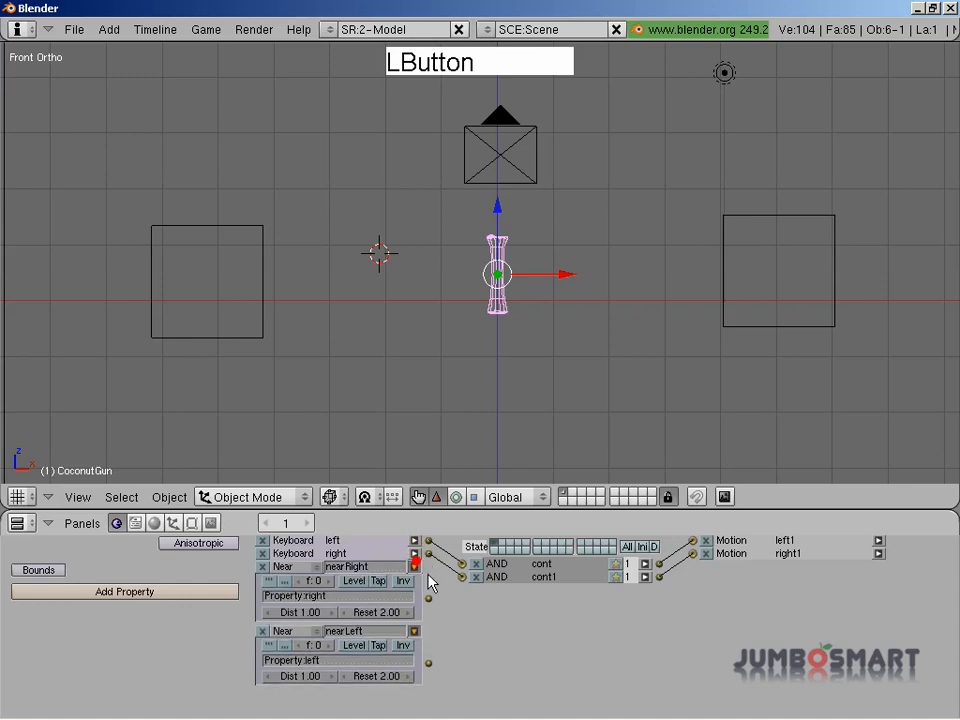
{"action": "middle_click", "coordinate": [468, 602]}
{"action": "middle_click_drag", "start_coordinate": [468, 602], "coordinate": [468, 616]}
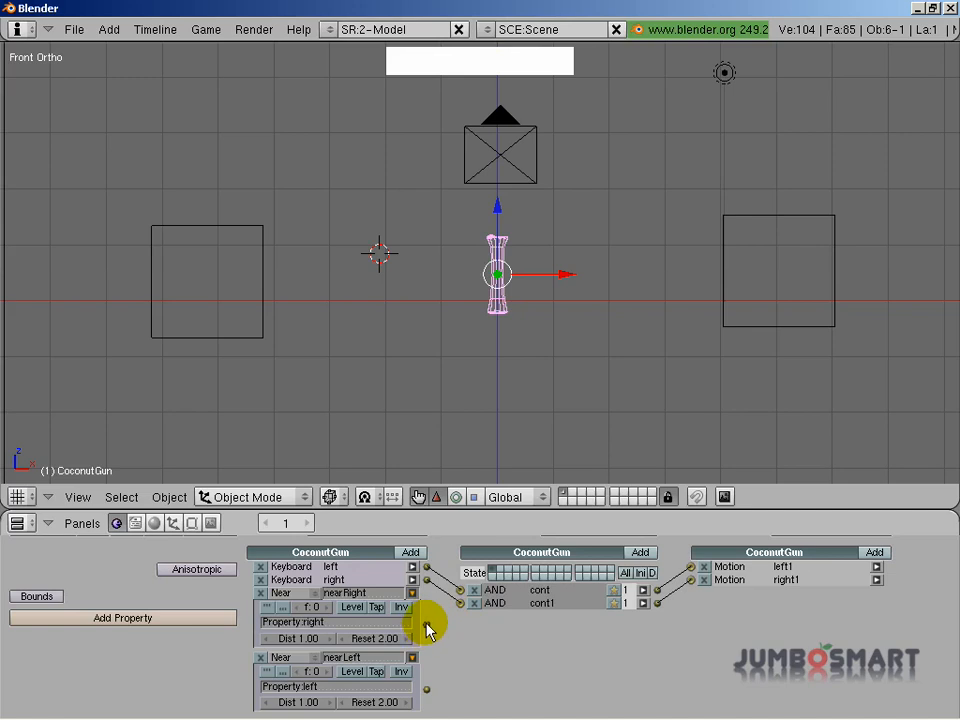
{"action": "left_click", "coordinate": [427, 626]}
{"action": "left_click_drag", "start_coordinate": [447, 617], "coordinate": [461, 594]}
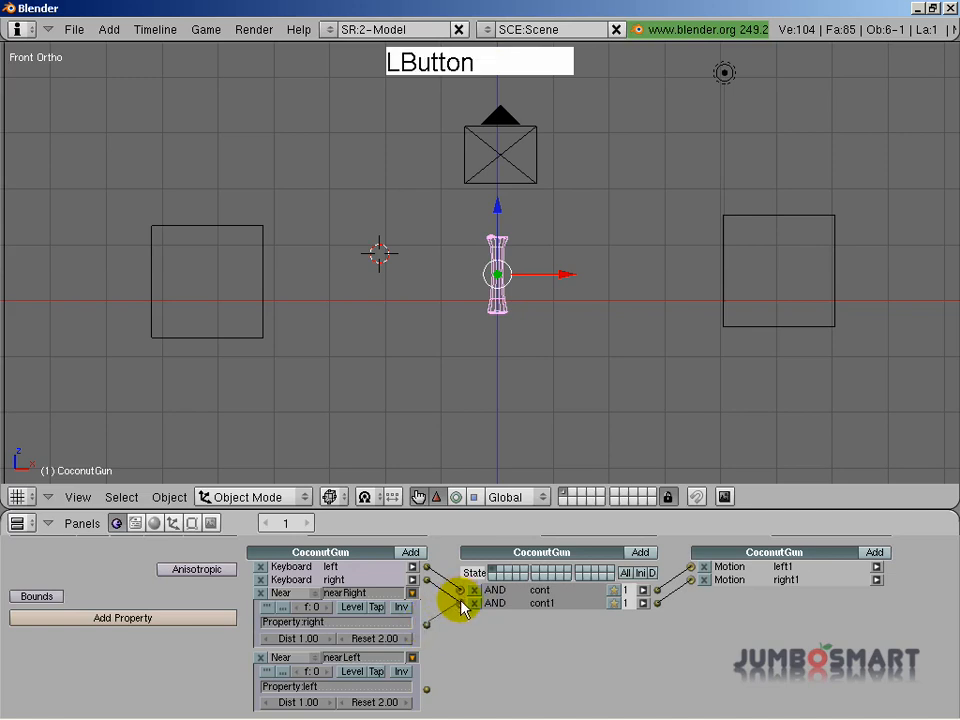
Step: Connect the coconut gun's nearLeft sensor to the cont AND controller
{"action": "left_click", "coordinate": [412, 580]}
{"action": "middle_click_drag", "start_coordinate": [506, 695], "coordinate": [517, 677]}
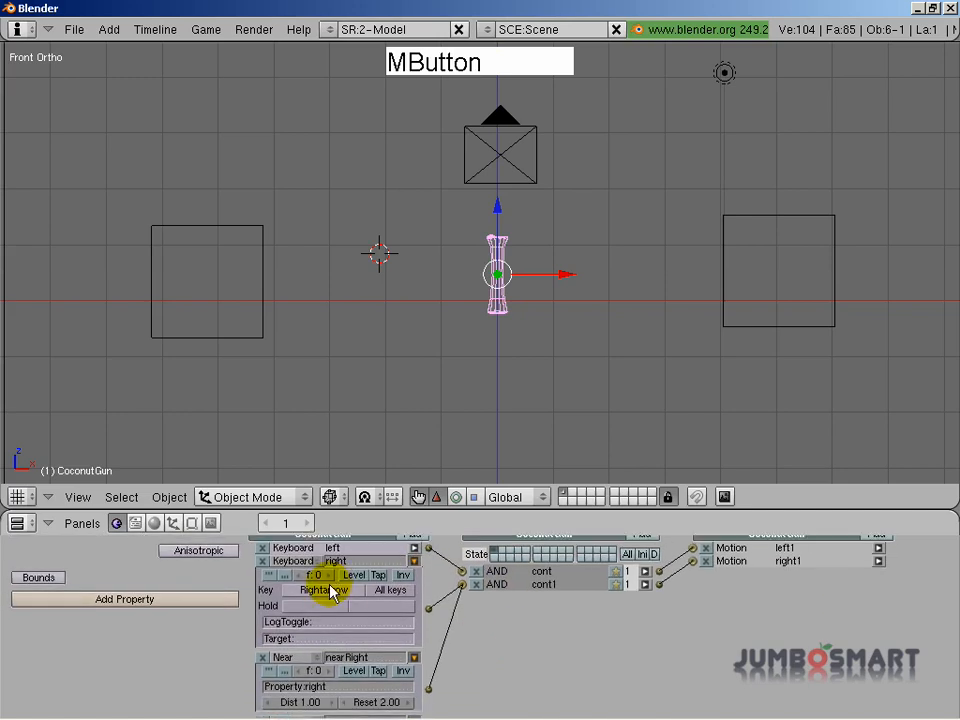
{"action": "middle_click_drag", "start_coordinate": [284, 611], "coordinate": [300, 651]}
{"action": "middle_click_drag", "start_coordinate": [422, 674], "coordinate": [421, 653]}
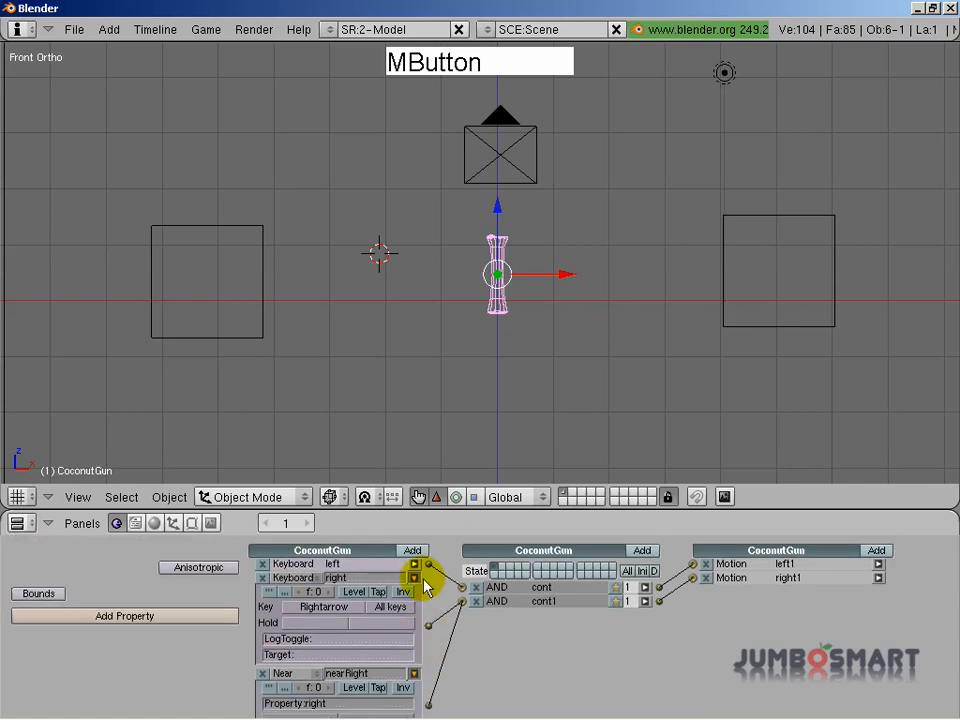
{"action": "left_click", "coordinate": [417, 579]}
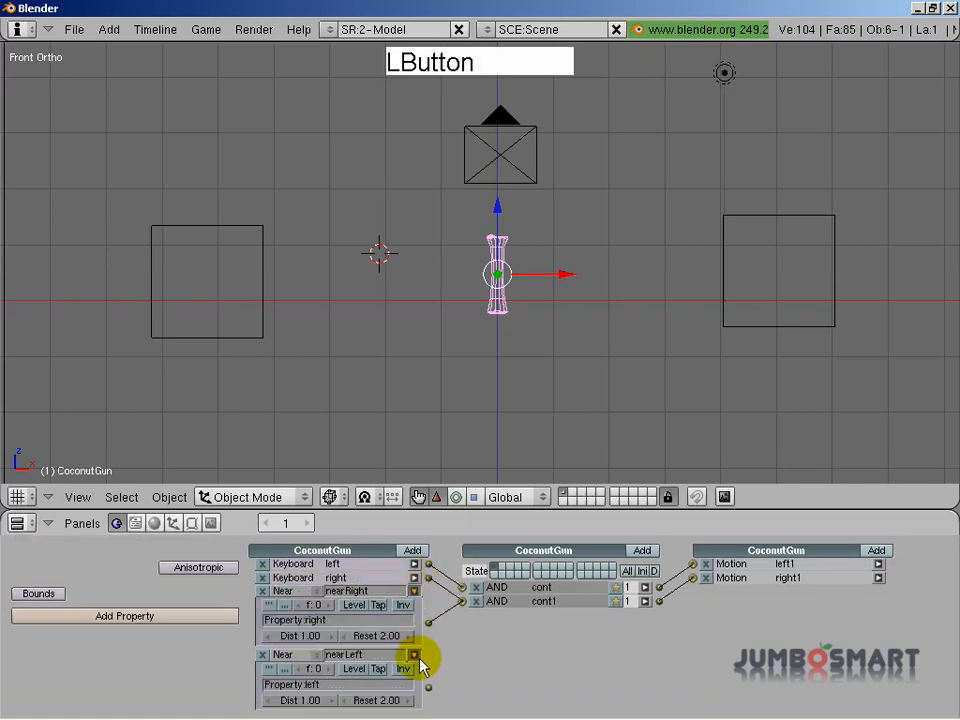
{"action": "left_click_drag", "start_coordinate": [428, 686], "coordinate": [462, 592]}
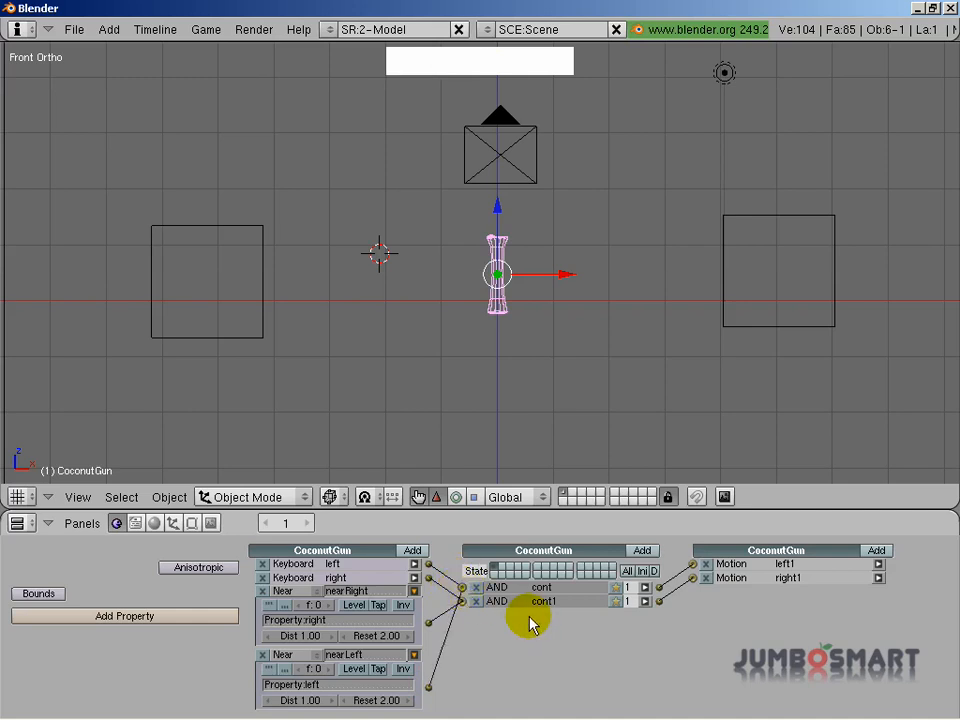
Step: Examine the coconut gun's left keyboard sensor and nearLeft sensor settings and their links to the AND controllers
{"action": "left_click", "coordinate": [414, 564]}
{"action": "left_click", "coordinate": [414, 564]}
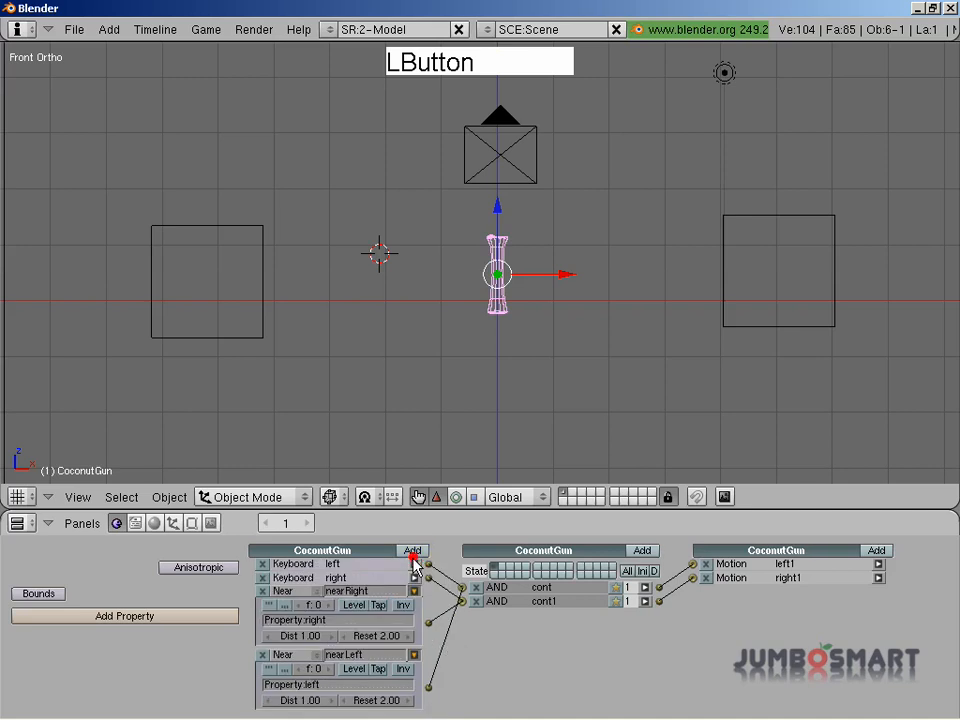
{"action": "middle_click_drag", "start_coordinate": [510, 622], "coordinate": [514, 594]}
{"action": "scroll", "coordinate": [508, 636], "scroll_direction": "up", "scroll_amount": 1}
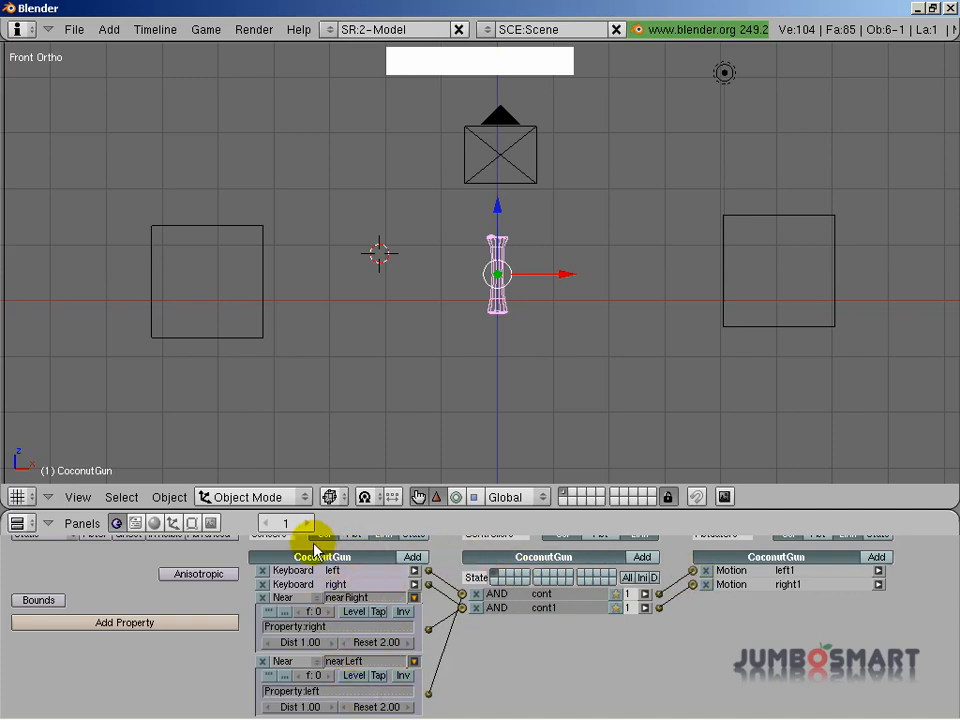
{"action": "left_click_drag", "start_coordinate": [430, 675], "coordinate": [510, 592]}
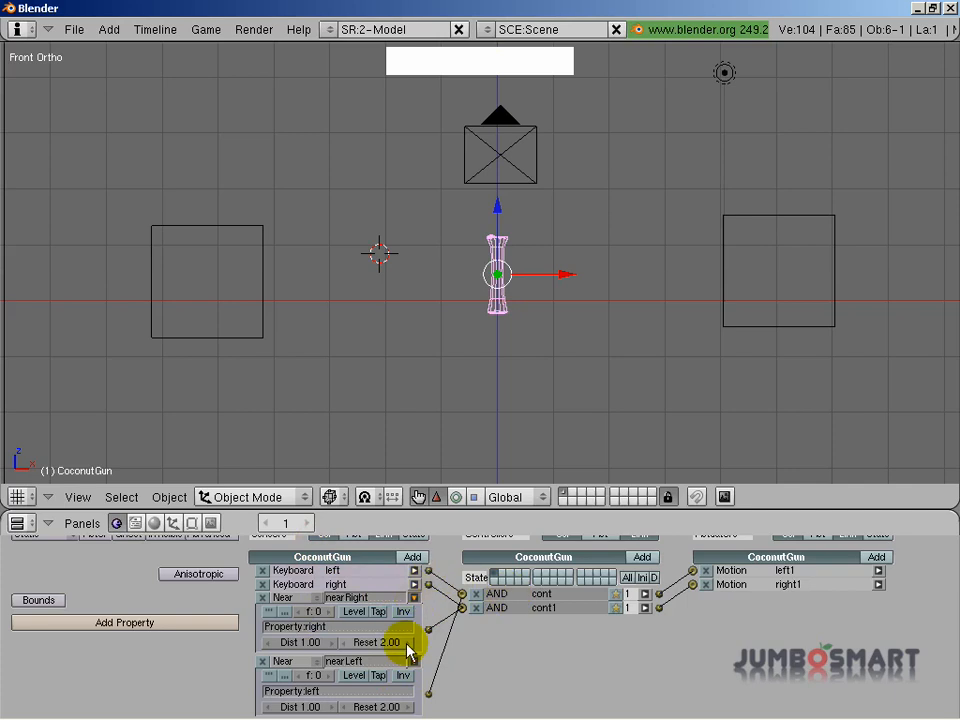
{"action": "left_click", "coordinate": [415, 570]}
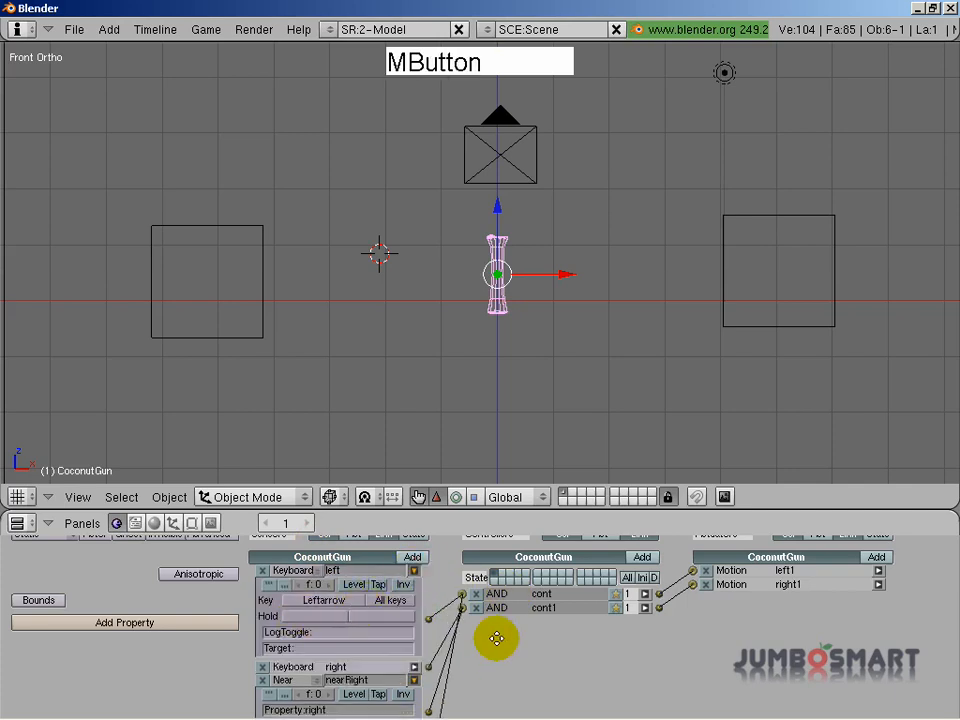
{"action": "middle_click_drag", "start_coordinate": [495, 651], "coordinate": [502, 583]}
{"action": "middle_click_drag", "start_coordinate": [454, 636], "coordinate": [476, 675]}
{"action": "left_click", "coordinate": [415, 688]}
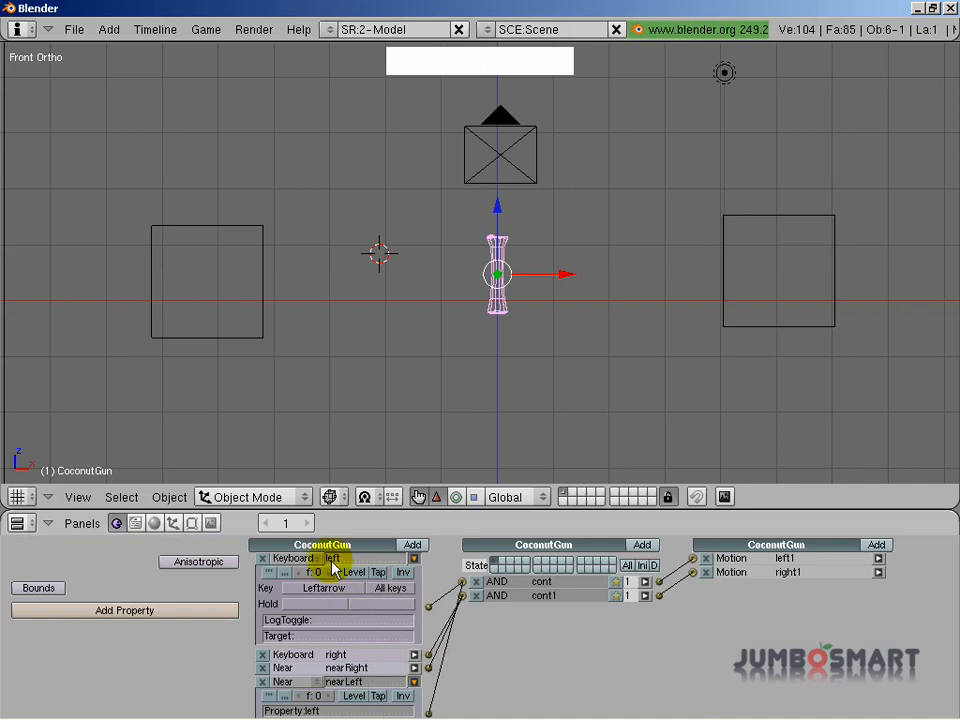
{"action": "middle_click_drag", "start_coordinate": [546, 684], "coordinate": [549, 626]}
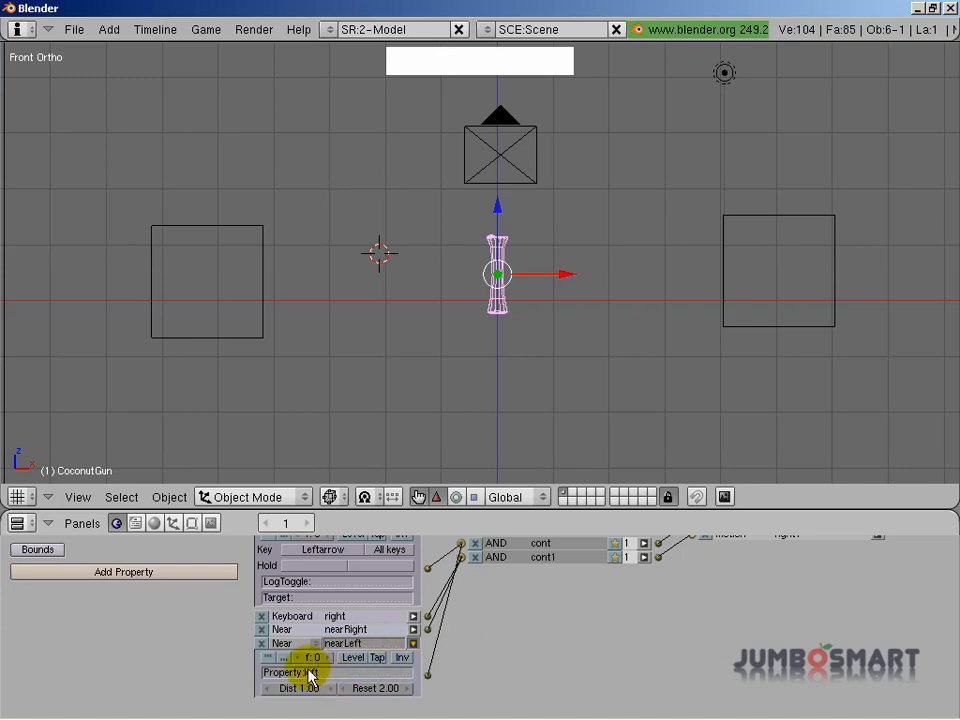
{"action": "middle_click_drag", "start_coordinate": [543, 636], "coordinate": [550, 605]}
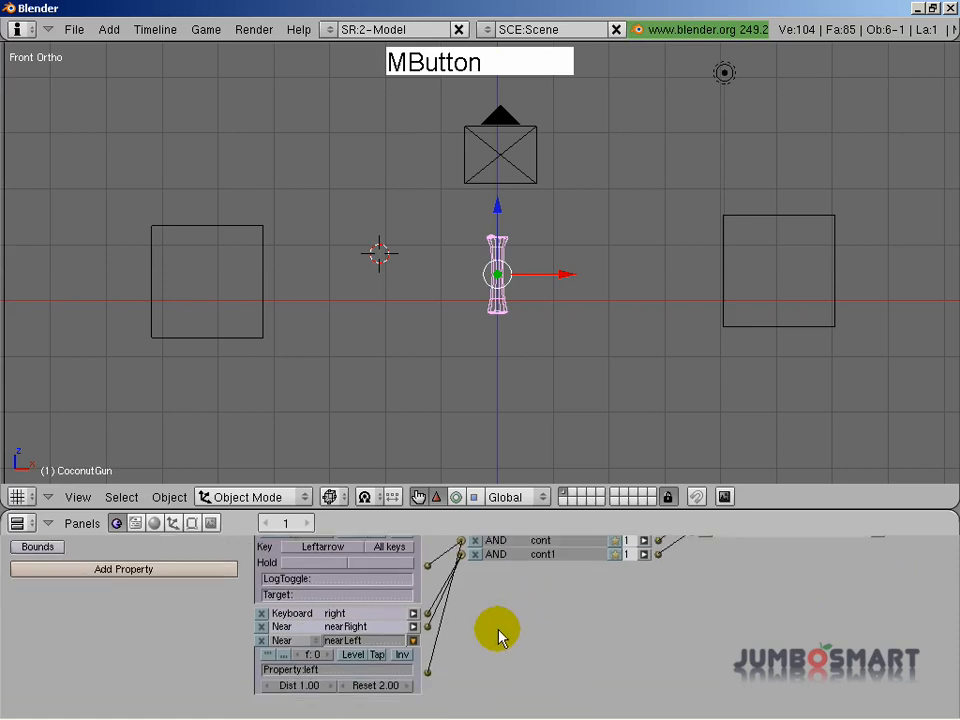
{"action": "middle_click_drag", "start_coordinate": [465, 606], "coordinate": [475, 646]}
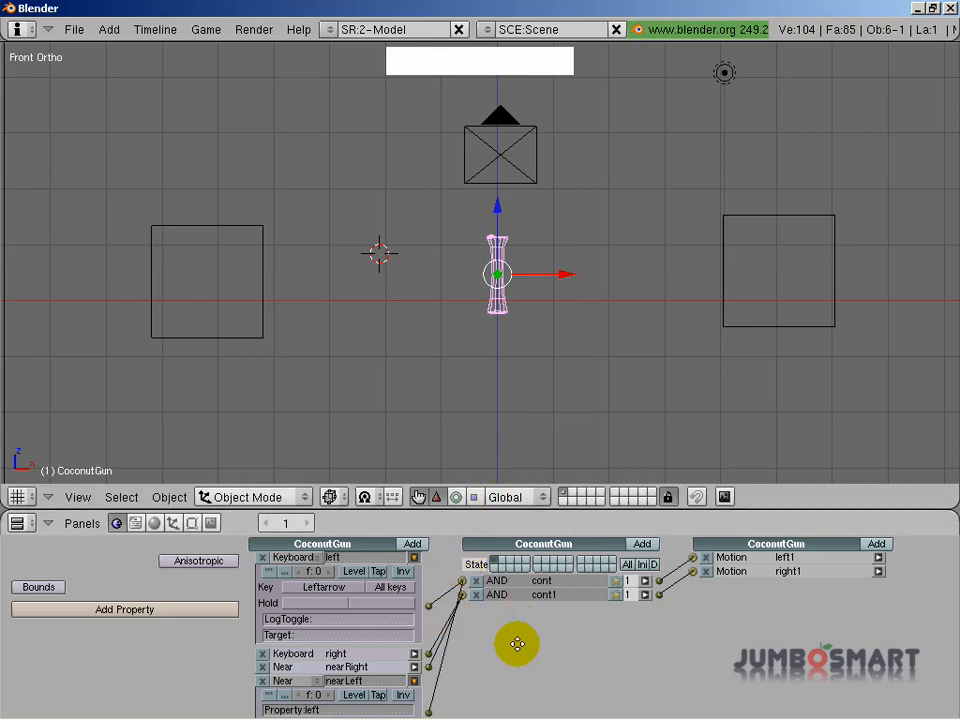
{"action": "middle_click_drag", "start_coordinate": [519, 647], "coordinate": [525, 600]}
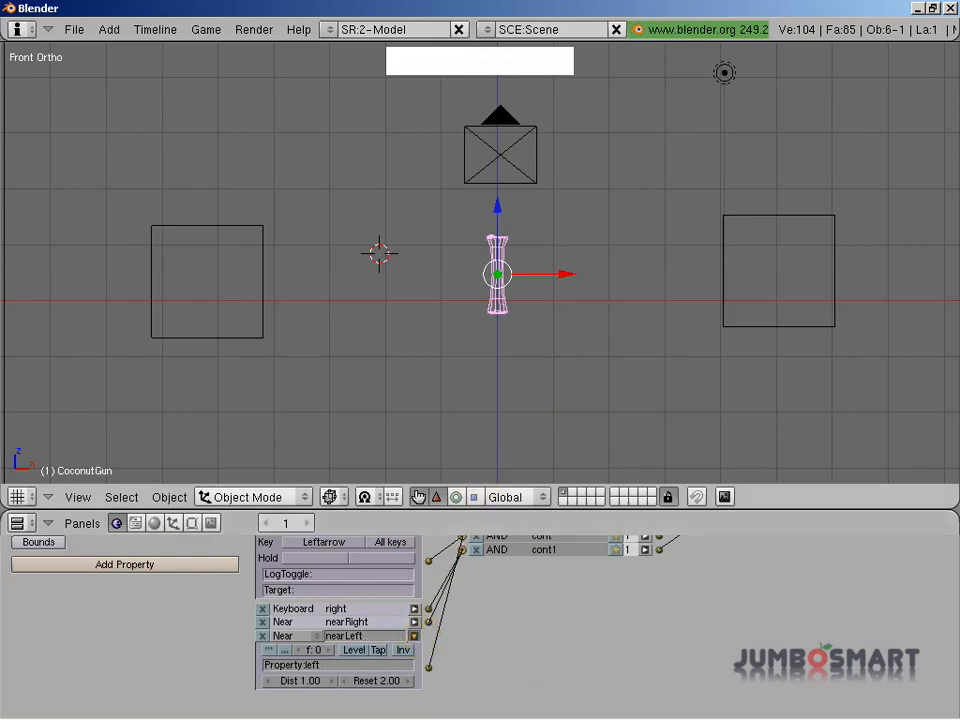
Step: Run the game to test moving the coconut gun left, and stop it
{"action": "key", "text": "p"}
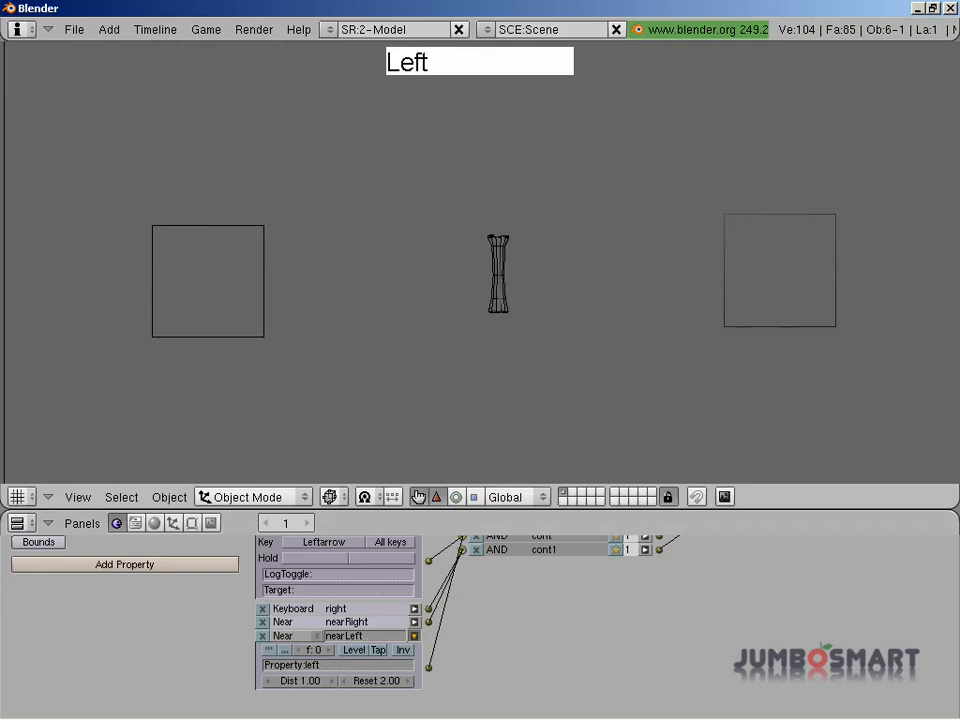
{"action": "key", "text": "Escape"}
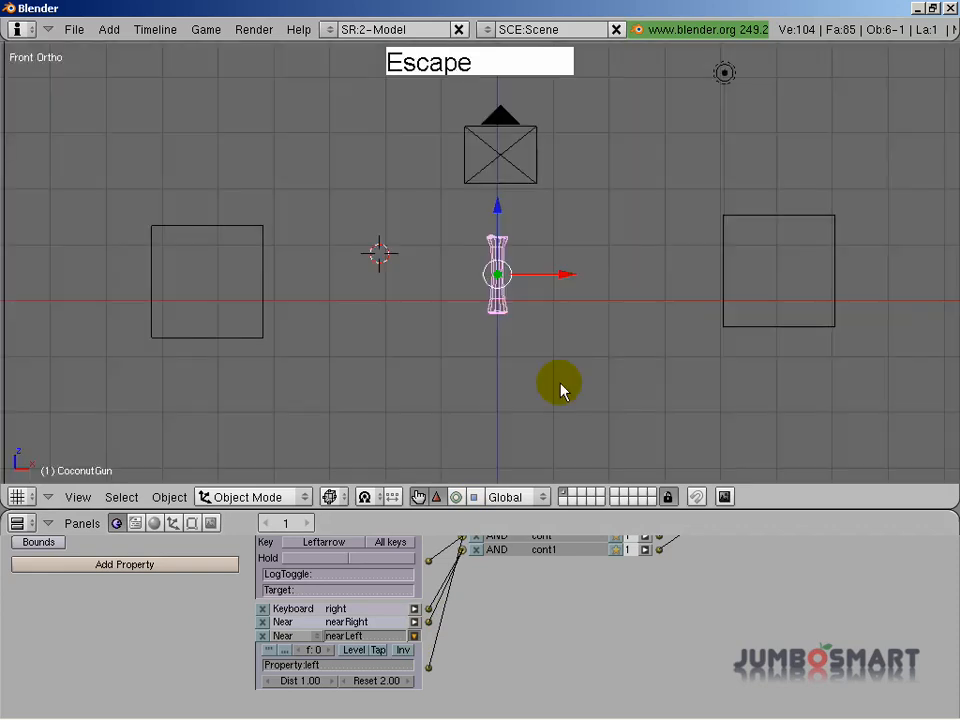
Step: Enable the Inv option on the coconut gun's nearLeft and nearRight sensors
{"action": "left_click", "coordinate": [403, 651]}
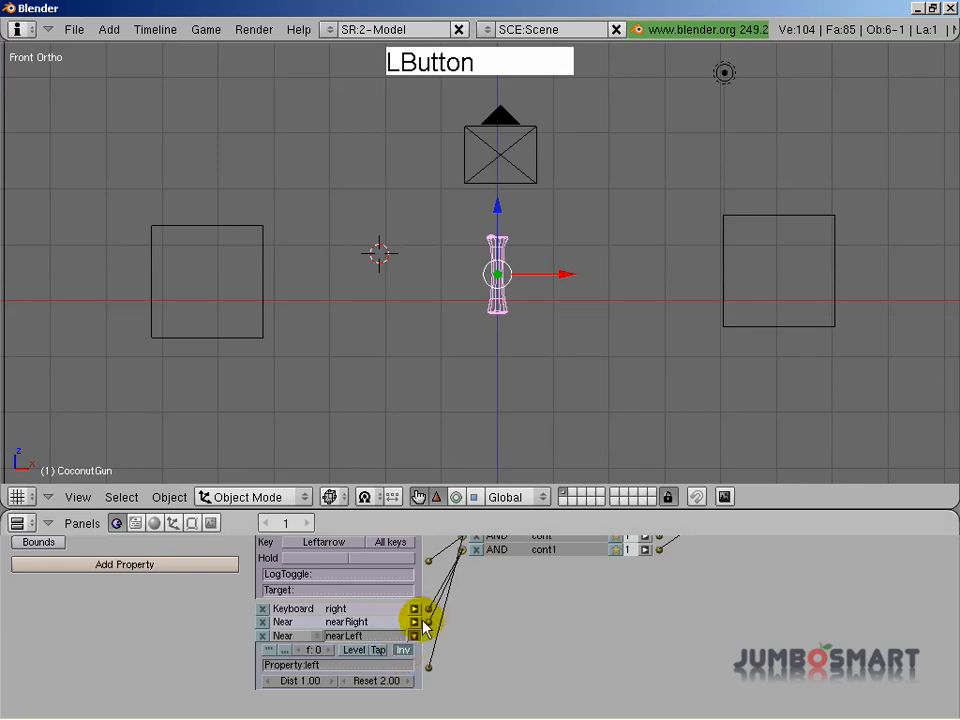
{"action": "left_click", "coordinate": [416, 621]}
{"action": "left_click", "coordinate": [408, 636]}
{"action": "middle_click_drag", "start_coordinate": [467, 624], "coordinate": [463, 604]}
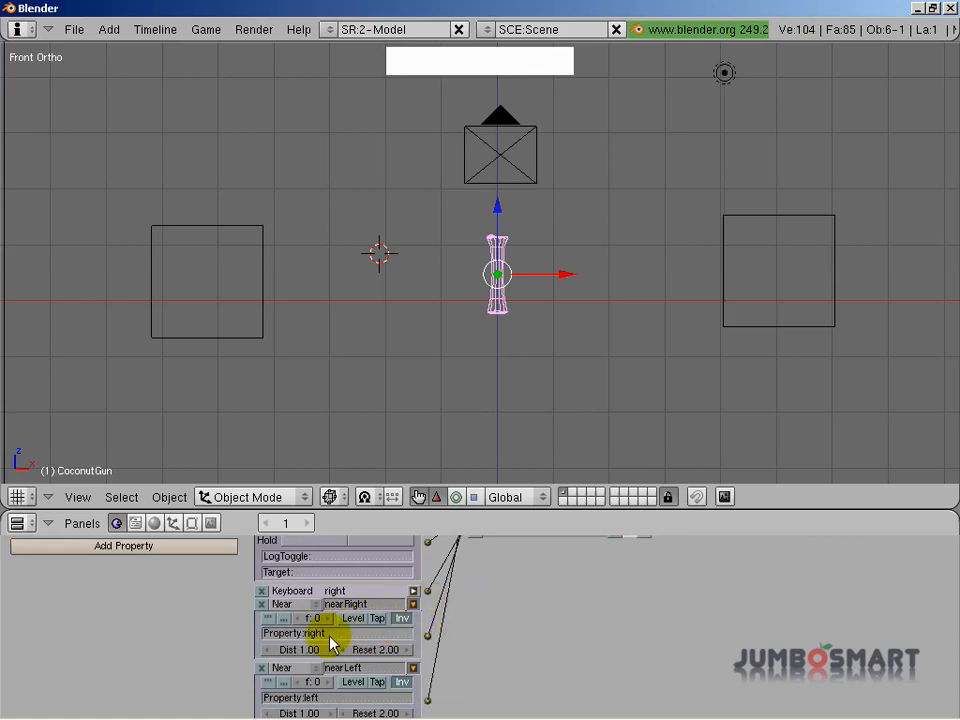
{"action": "left_click", "coordinate": [404, 620]}
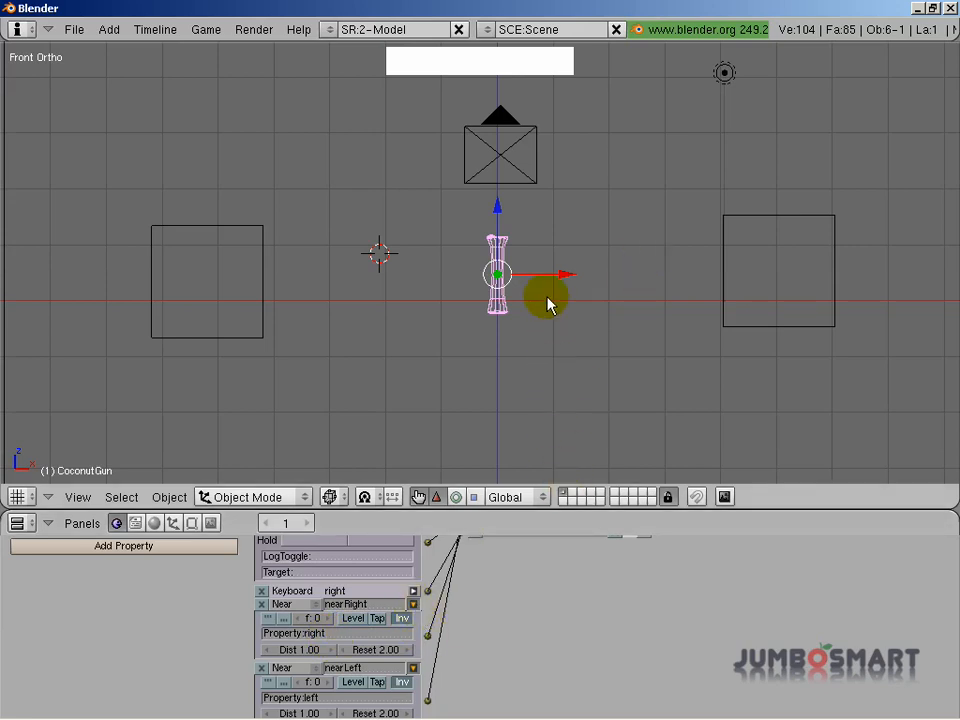
Step: Run the game, move the coconut gun right and left against both walls, and stop the game
{"action": "key", "text": "p"}
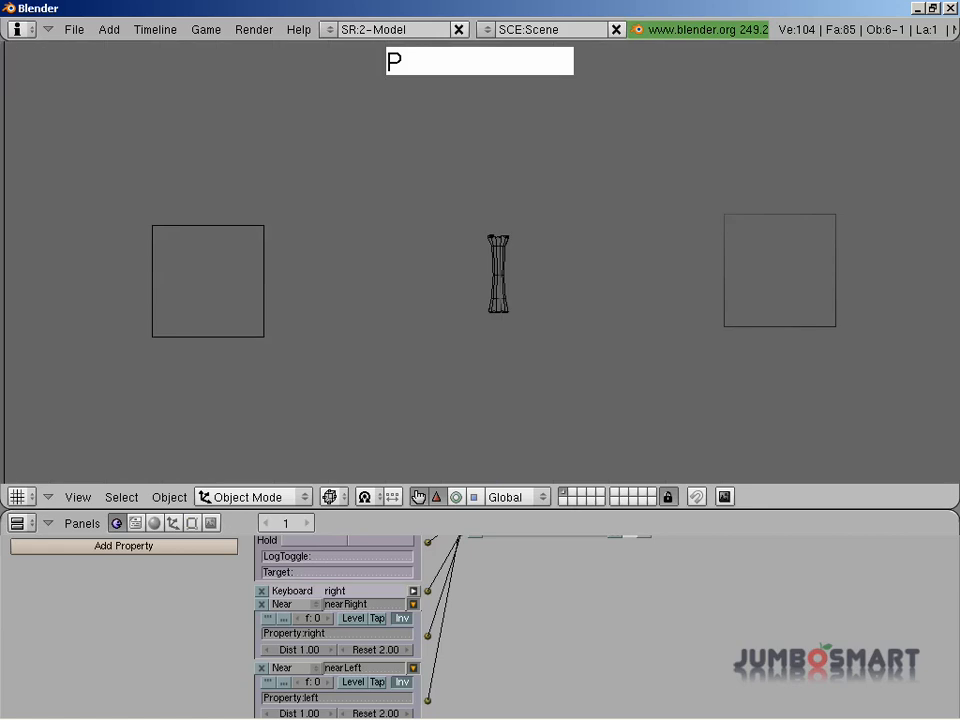
{"action": "key", "text": "Right"}
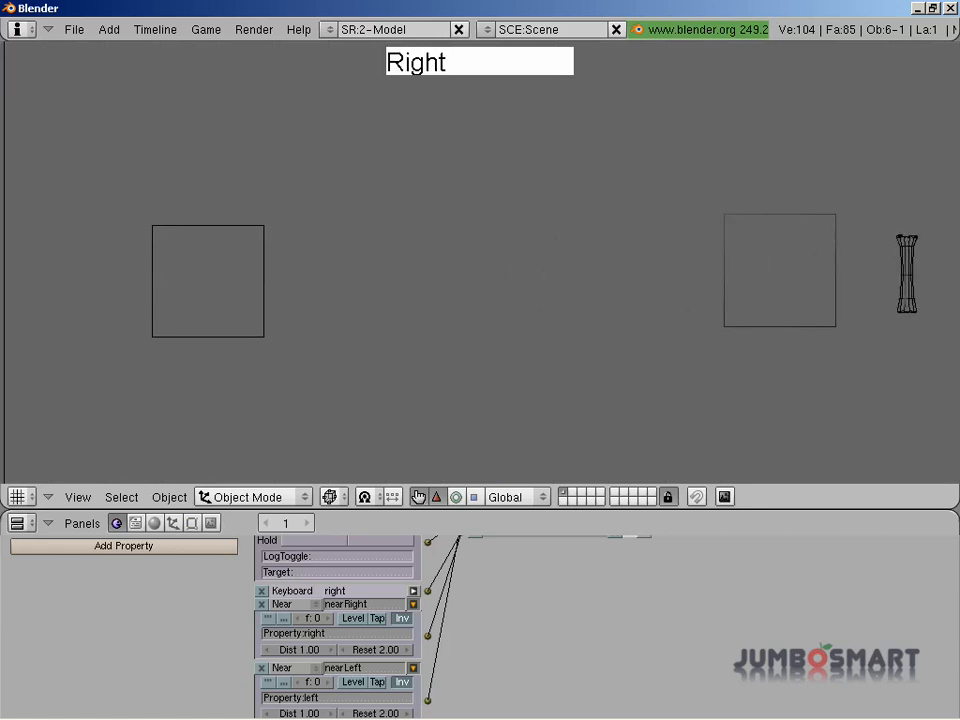
{"action": "key", "text": "Left"}
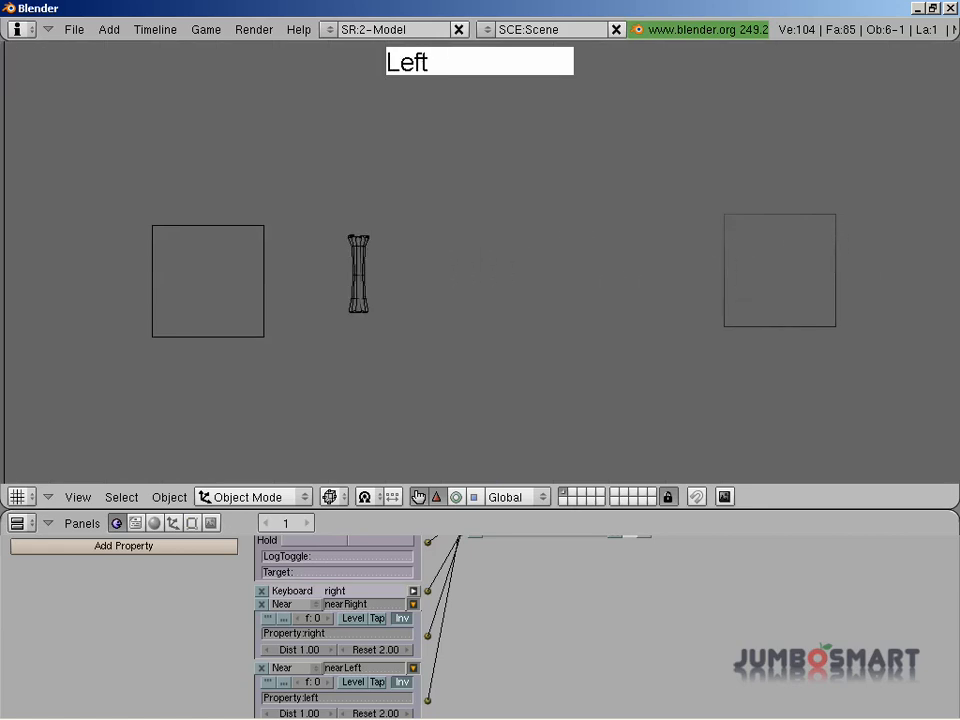
{"action": "key", "text": "Escape"}
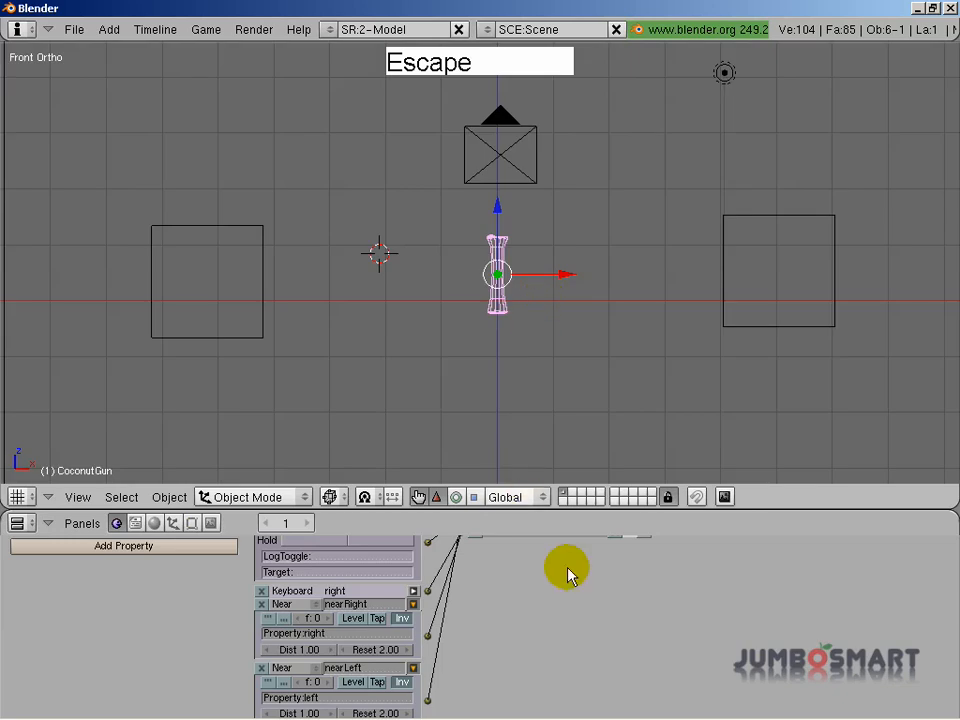
Step: Collapse the coconut gun's Near sensors and make the gun an Actor
{"action": "left_click", "coordinate": [413, 604]}
{"action": "left_click", "coordinate": [413, 617]}
{"action": "middle_click_drag", "start_coordinate": [489, 600], "coordinate": [447, 688]}
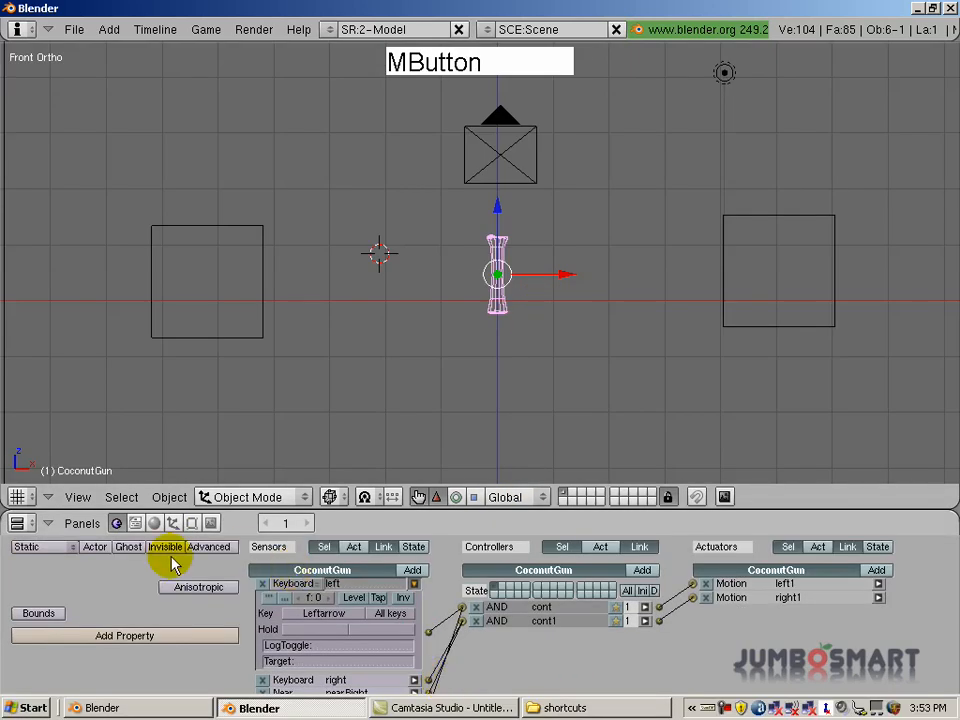
{"action": "left_click", "coordinate": [95, 548]}
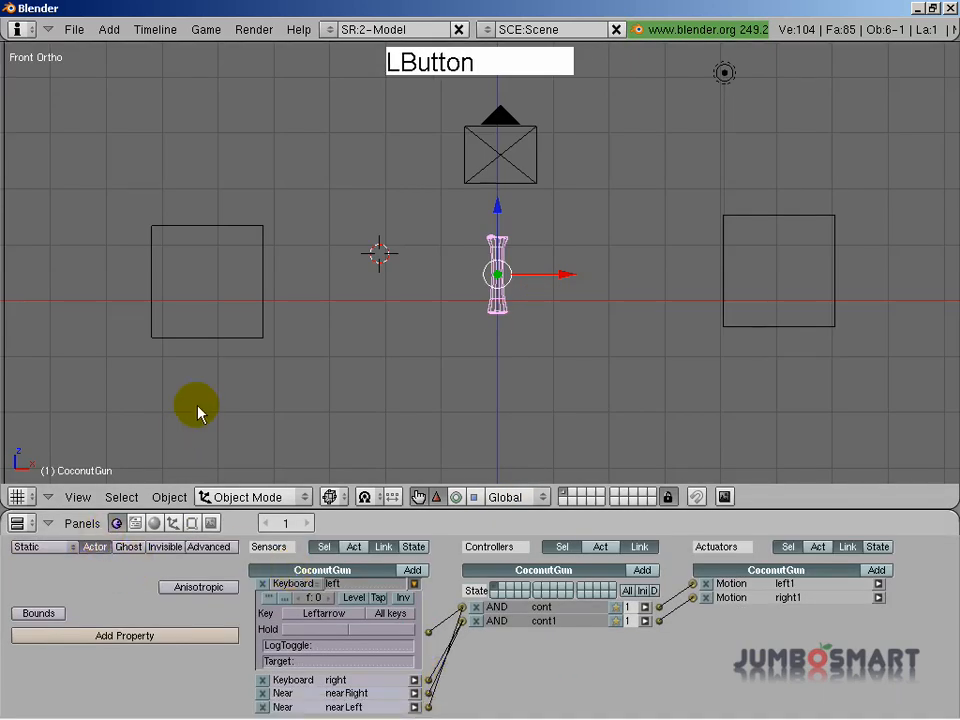
Step: Make the left wall cube and the right wall cube Actors
{"action": "right_click", "coordinate": [251, 331]}
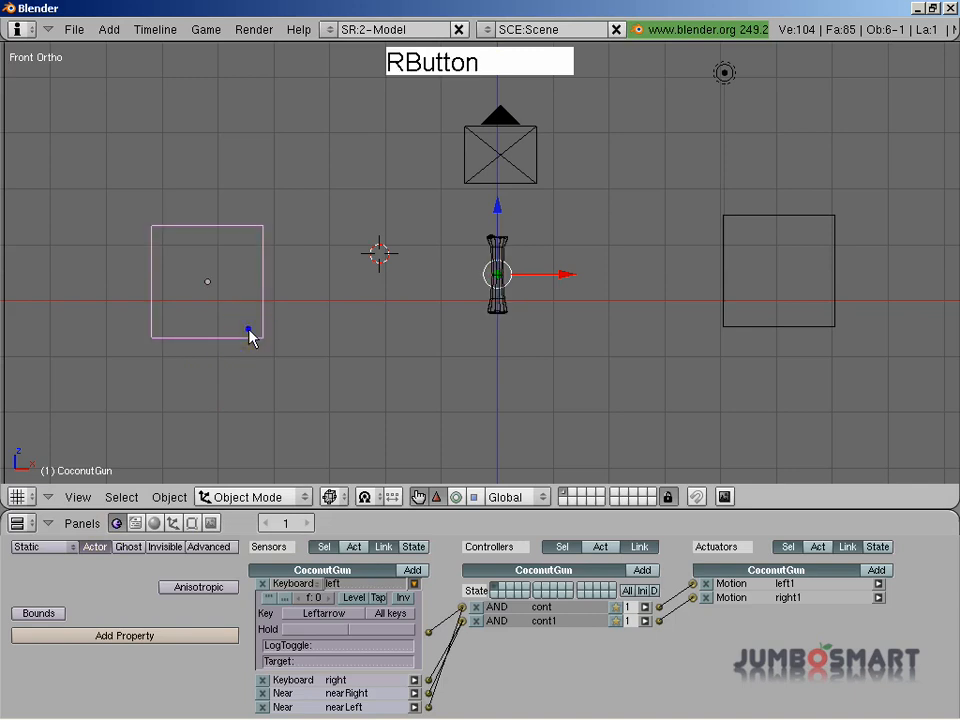
{"action": "left_click", "coordinate": [93, 548]}
{"action": "right_click", "coordinate": [836, 311]}
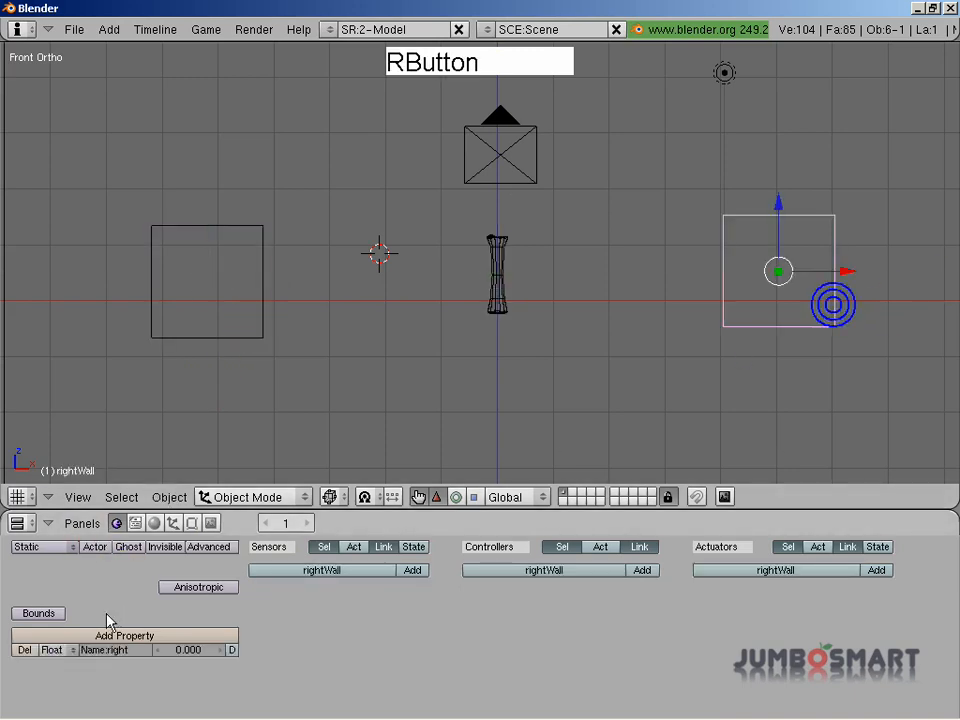
{"action": "left_click", "coordinate": [99, 548]}
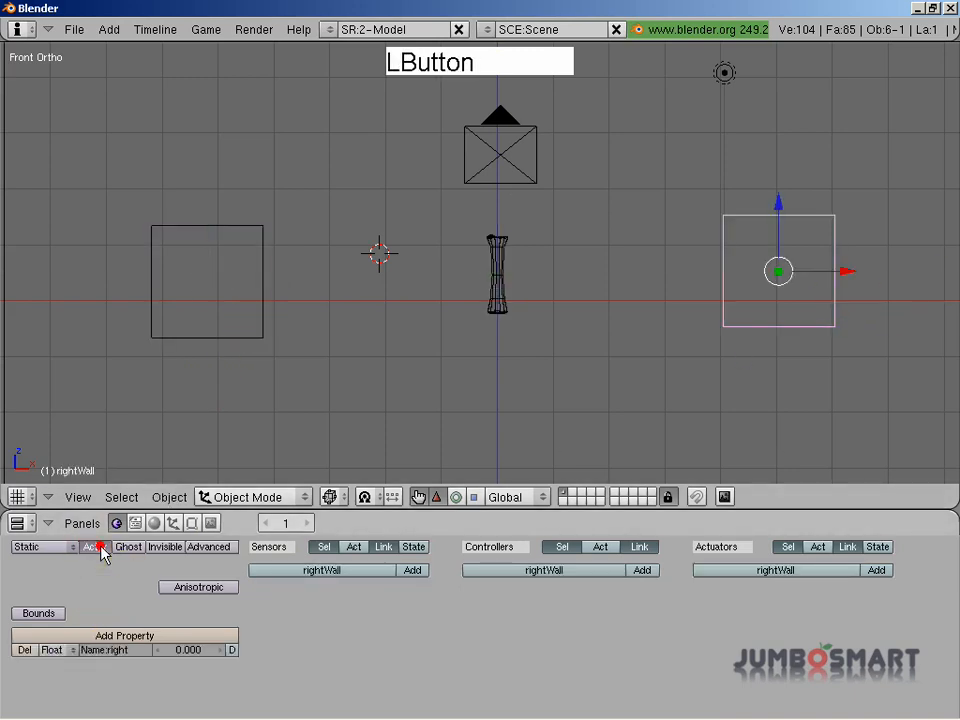
Step: Reselect the right wall cube and hide the 3D transform manipulator
{"action": "right_click", "coordinate": [497, 258]}
{"action": "right_click", "coordinate": [735, 308]}
{"action": "right_click", "coordinate": [722, 300]}
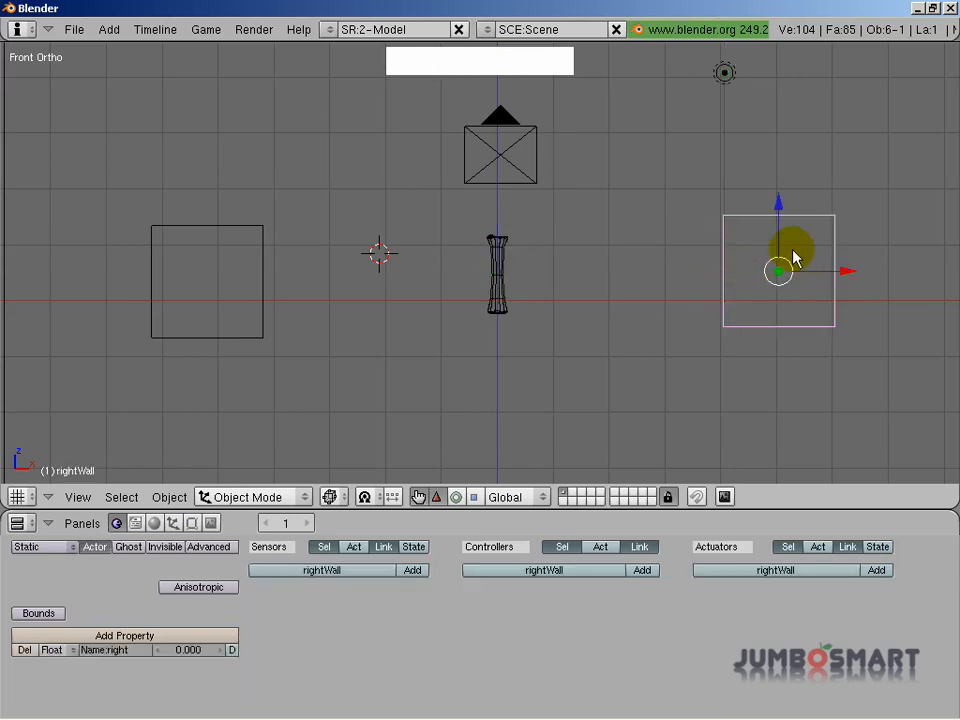
{"action": "left_click", "coordinate": [418, 497]}
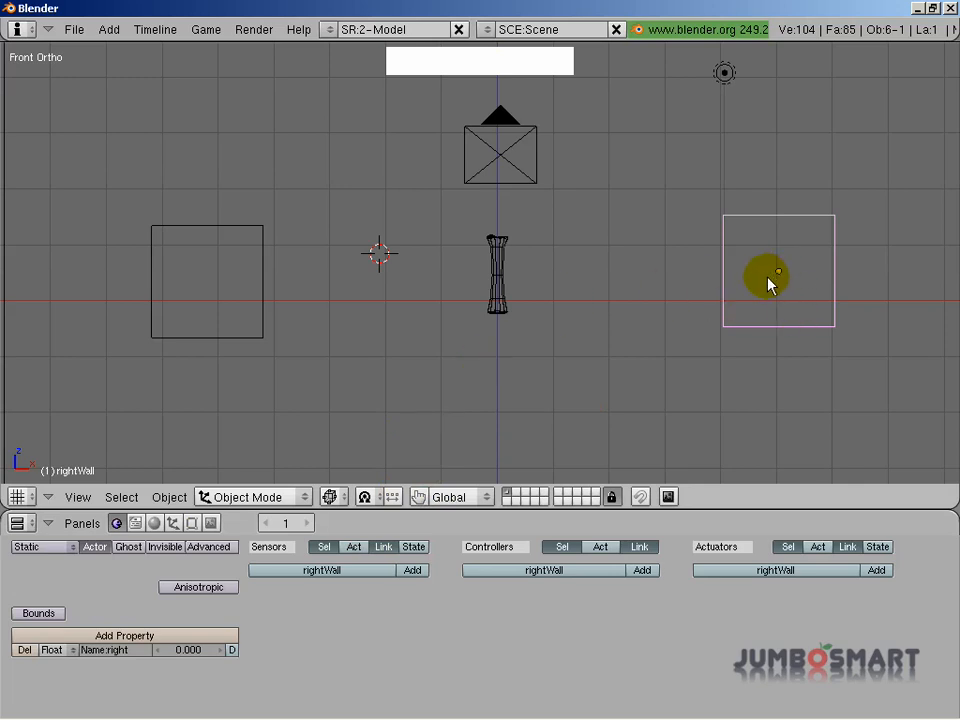
Step: Inspect the settings of the coconut gun's nearLeft sensor
{"action": "right_click", "coordinate": [497, 280]}
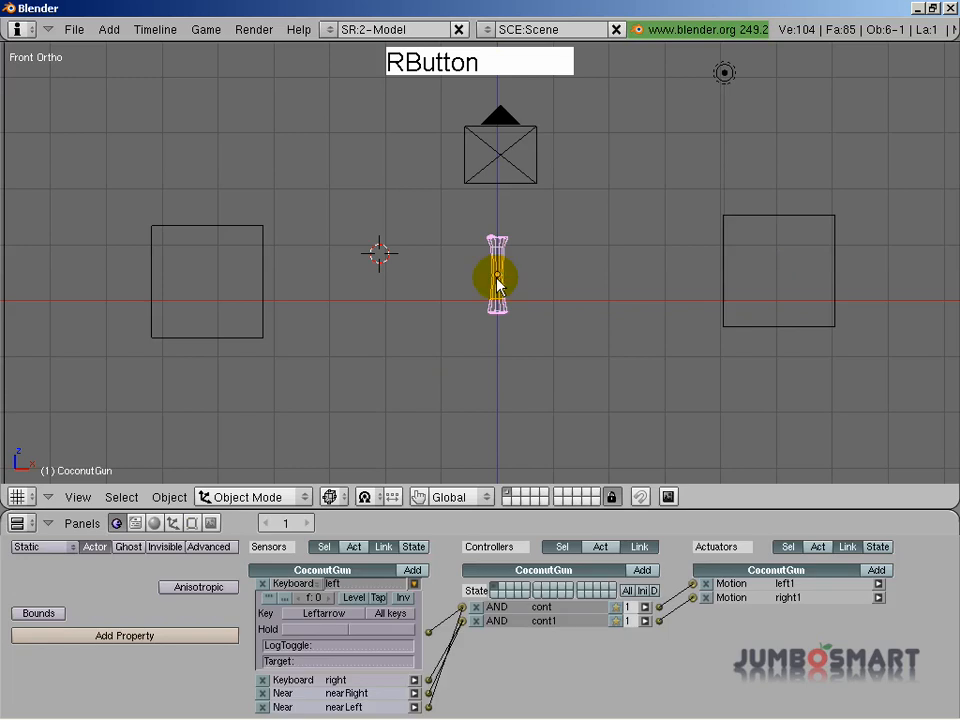
{"action": "middle_click_drag", "start_coordinate": [407, 673], "coordinate": [389, 626]}
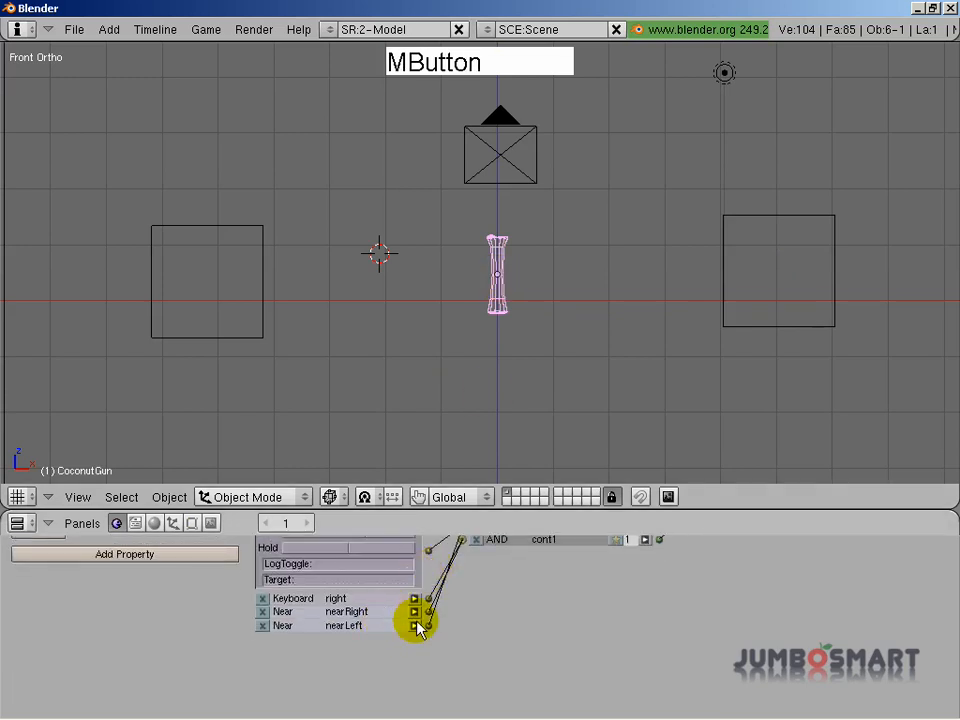
{"action": "left_click", "coordinate": [414, 625]}
{"action": "middle_click_drag", "start_coordinate": [454, 645], "coordinate": [333, 695]}
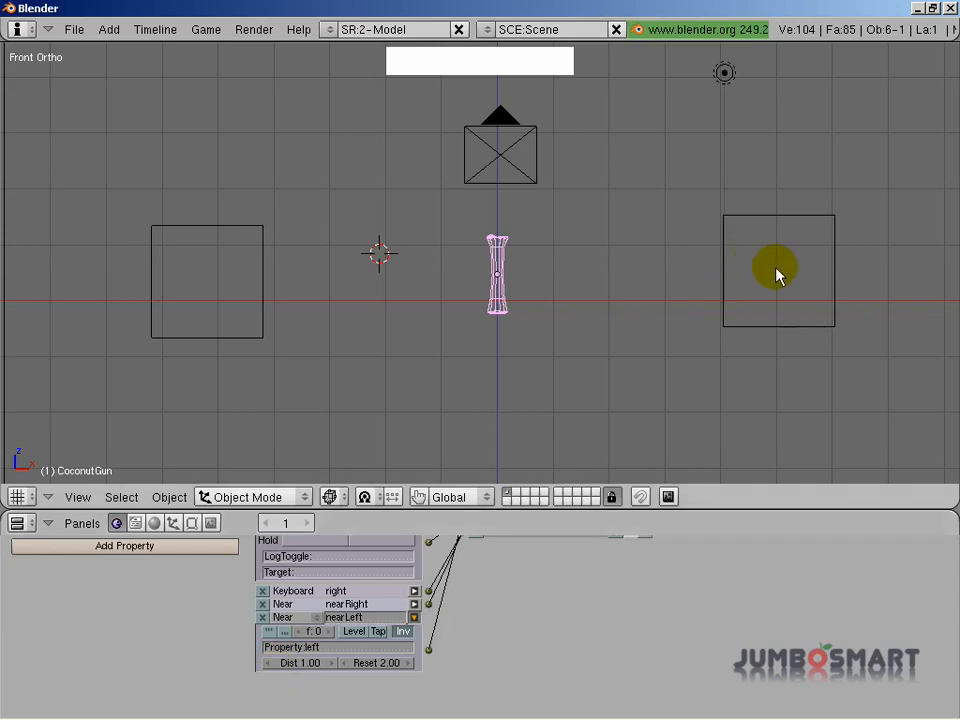
{"action": "right_click", "coordinate": [724, 263]}
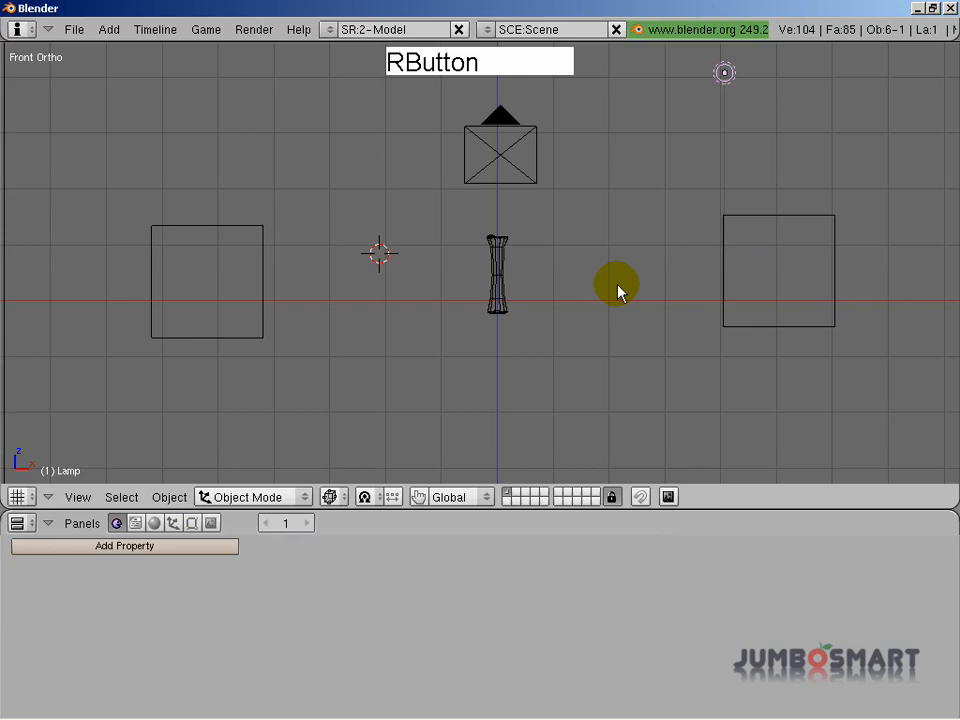
Step: Test-run the game by moving the coconut gun right and left towards the wall cubes
{"action": "key", "text": "p"}
{"action": "key", "text": "Right"}
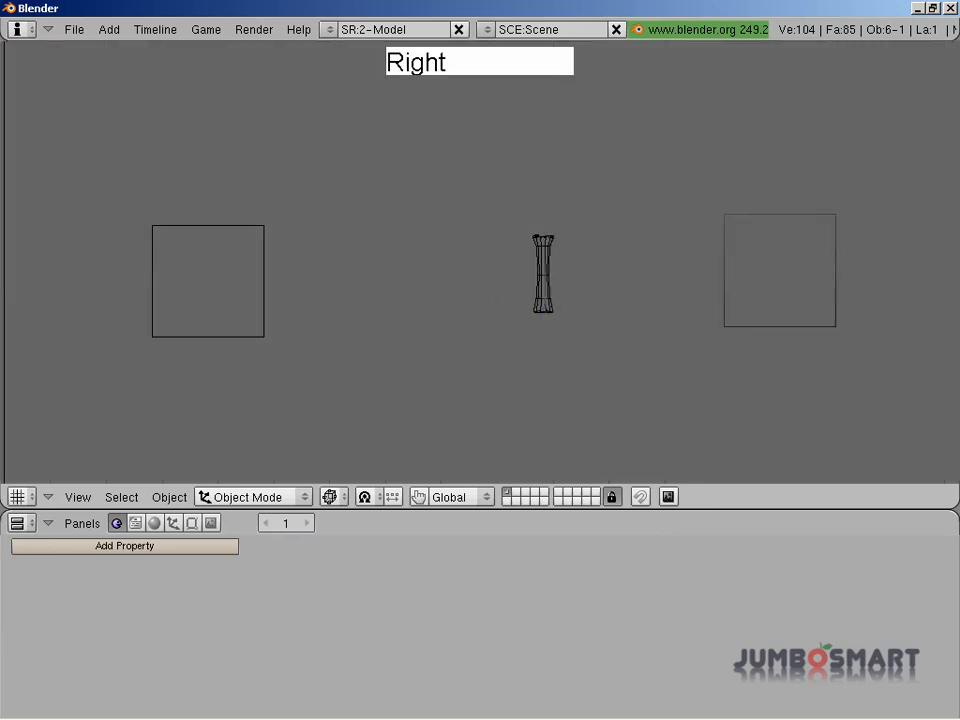
{"action": "key", "text": "Left"}
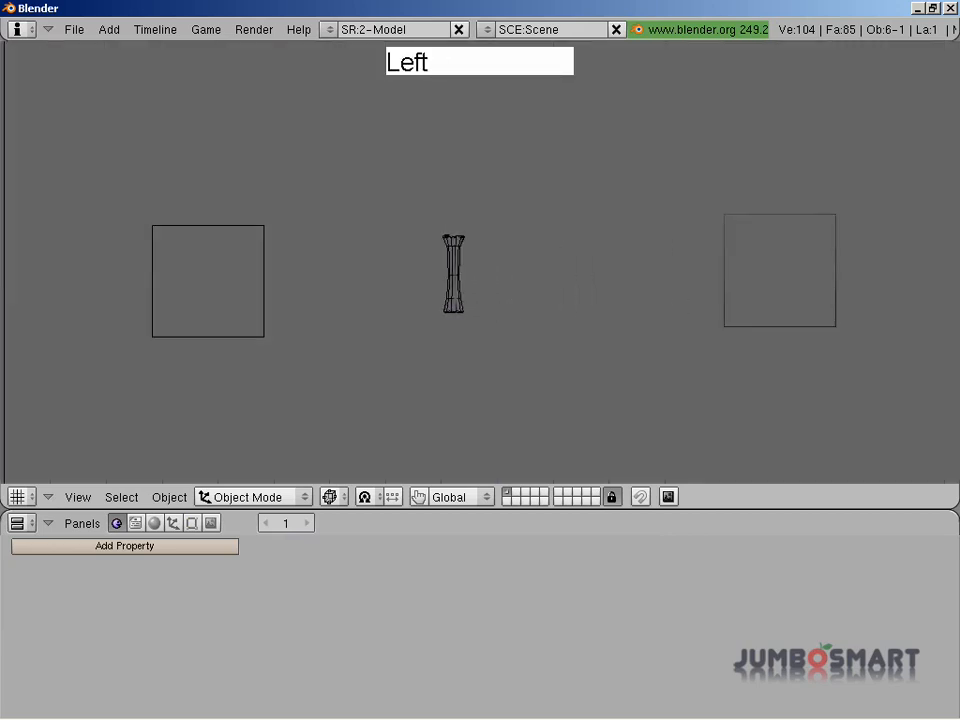
{"action": "key", "text": "Right"}
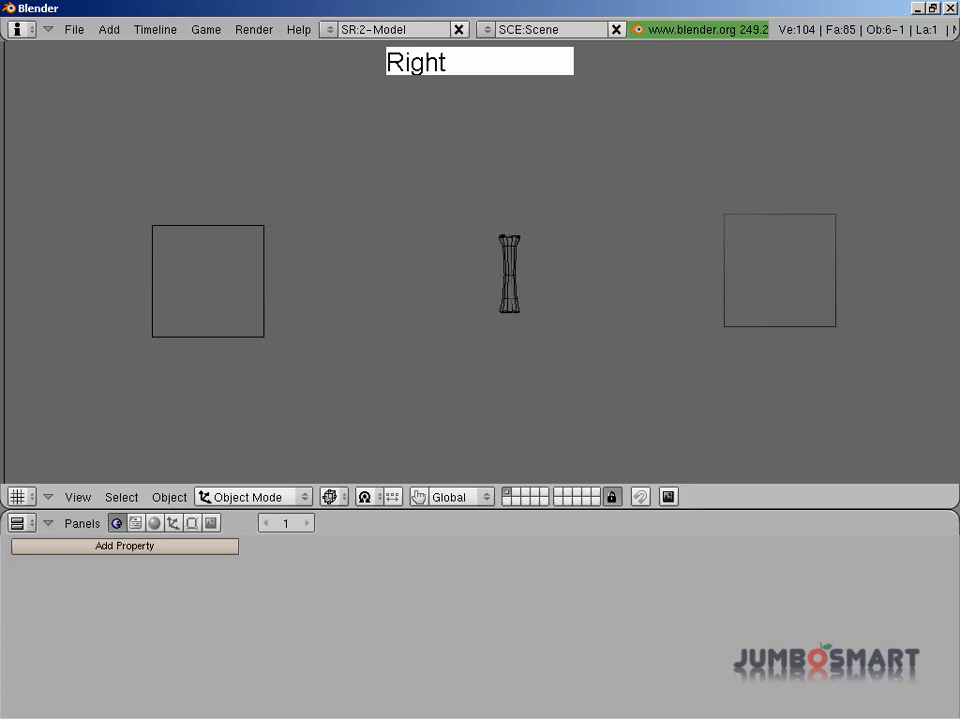
{"action": "key", "text": "Left"}
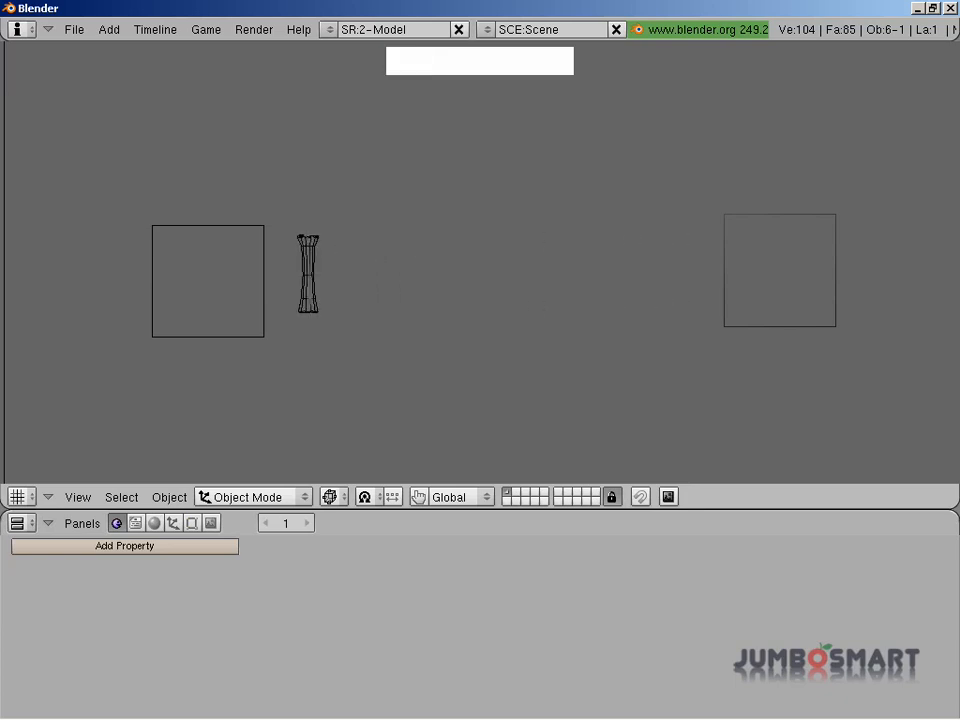
{"action": "key", "text": "Right"}
{"action": "key", "text": "Escape"}
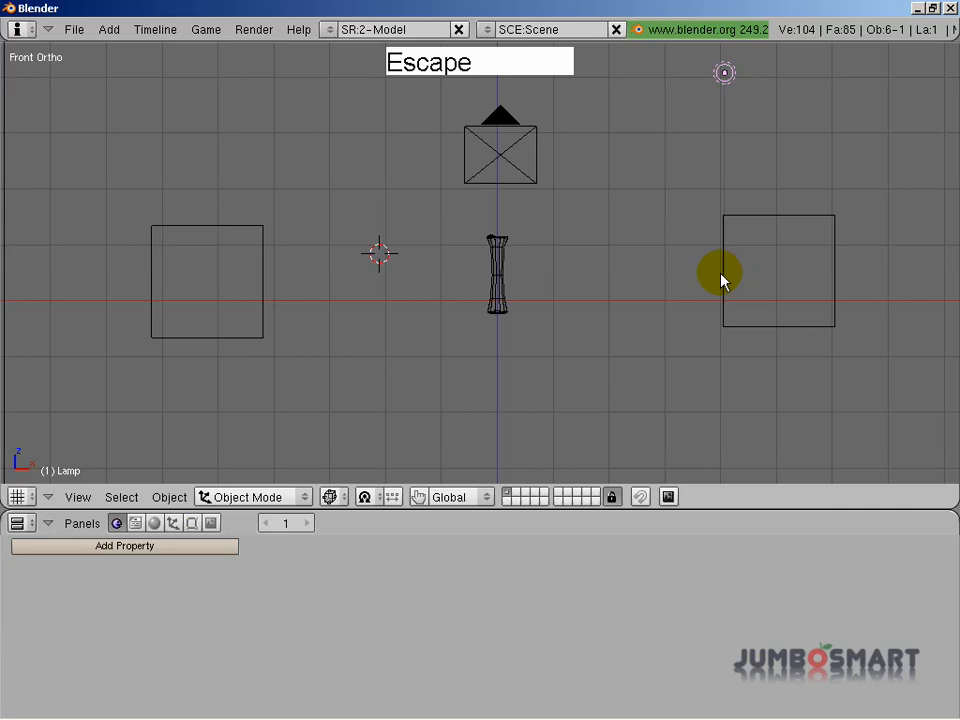
Step: Set the distance of the coconut gun's nearLeft sensor to 0.50
{"action": "right_click", "coordinate": [503, 282]}
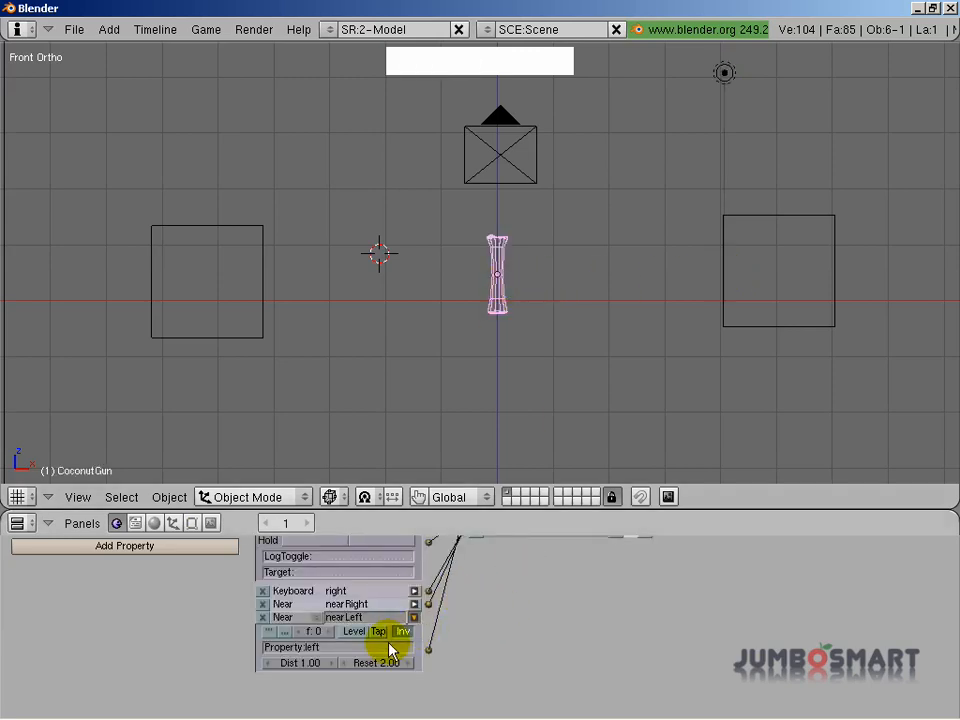
{"action": "left_click", "coordinate": [321, 665], "text": "shift"}
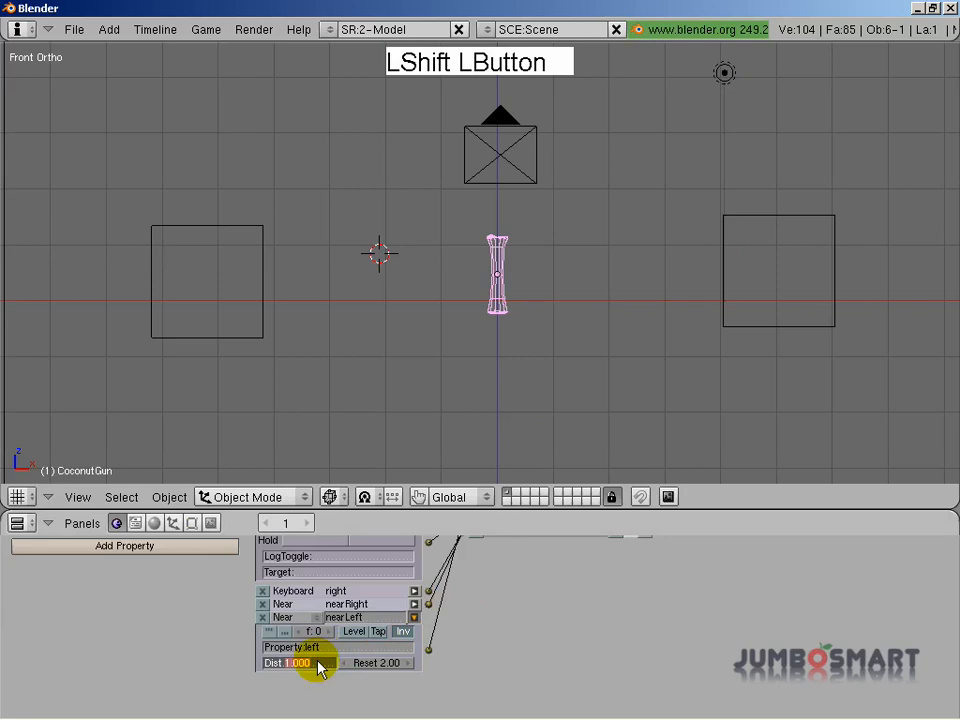
{"action": "type", "text": ".5"}
{"action": "key", "text": "KP_Enter"}
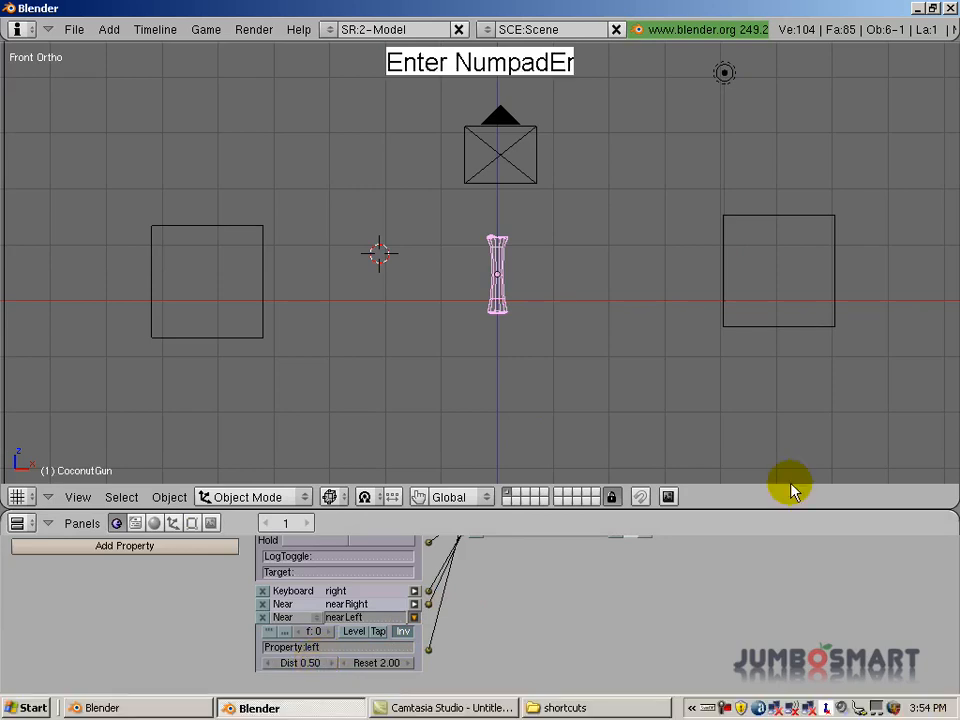
Step: Run the game and drive the coconut gun against the right wall, then the left wall, to compare stopping distances
{"action": "key", "text": "p"}
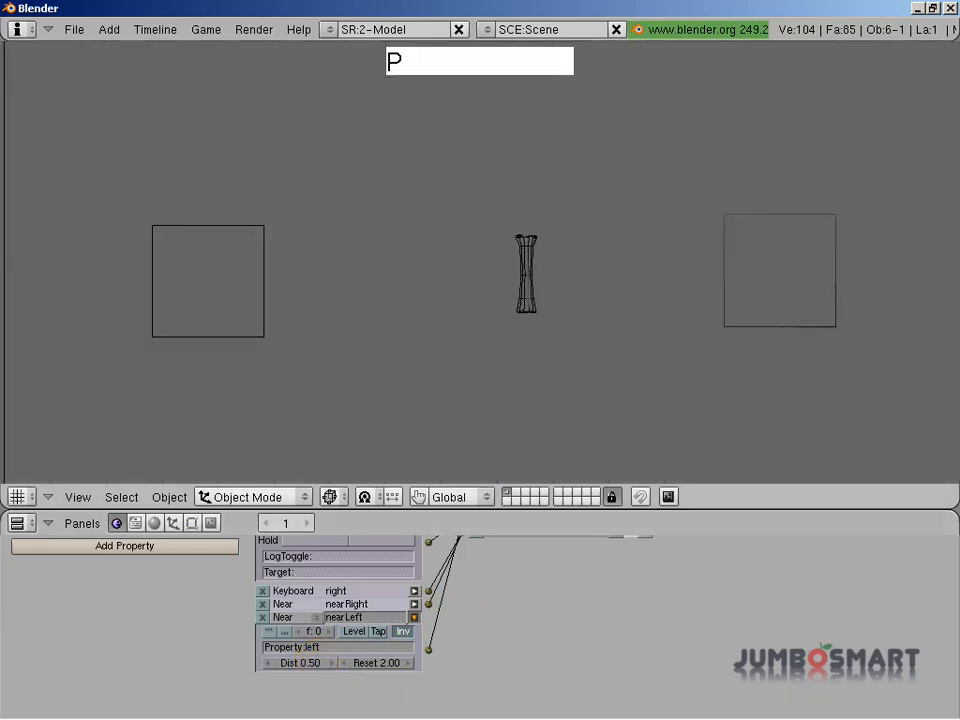
{"action": "key", "text": "Right"}
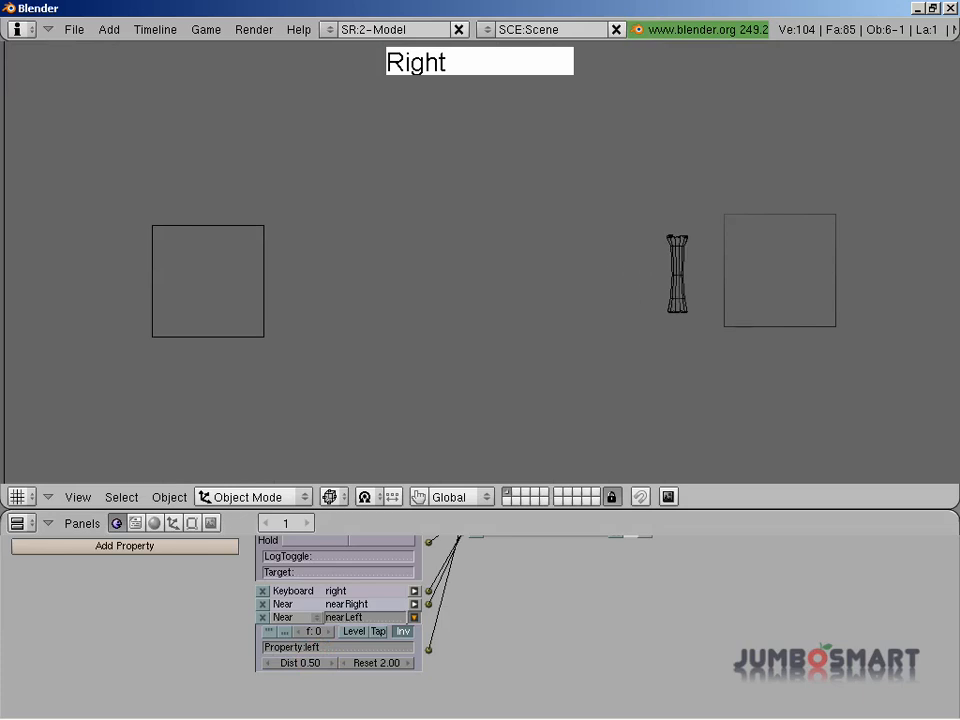
{"action": "key", "text": "Left"}
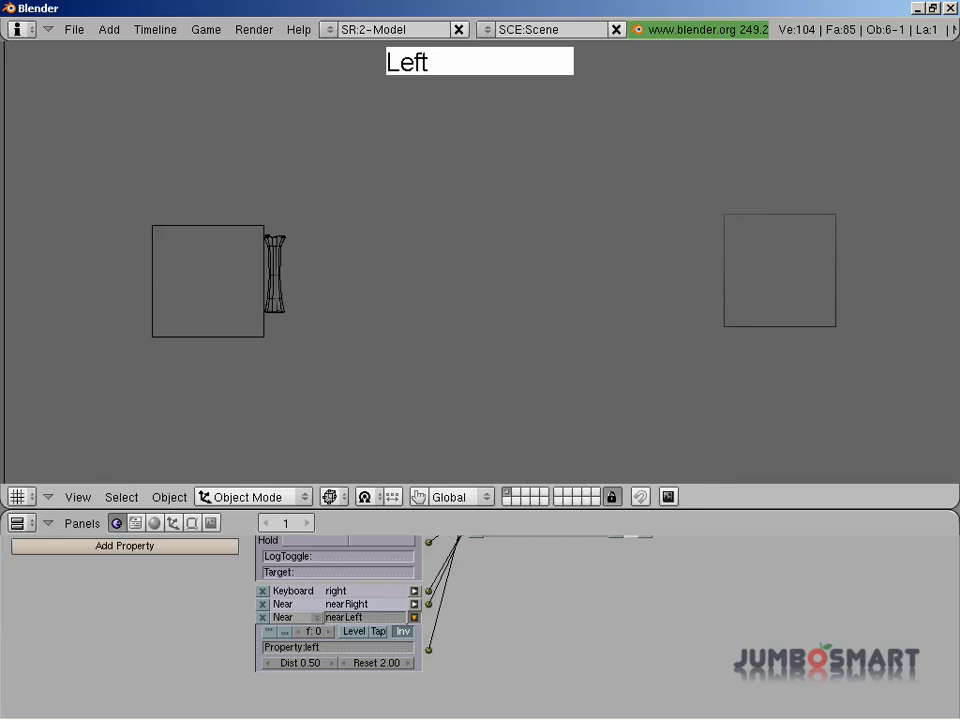
{"action": "key", "text": "Escape"}
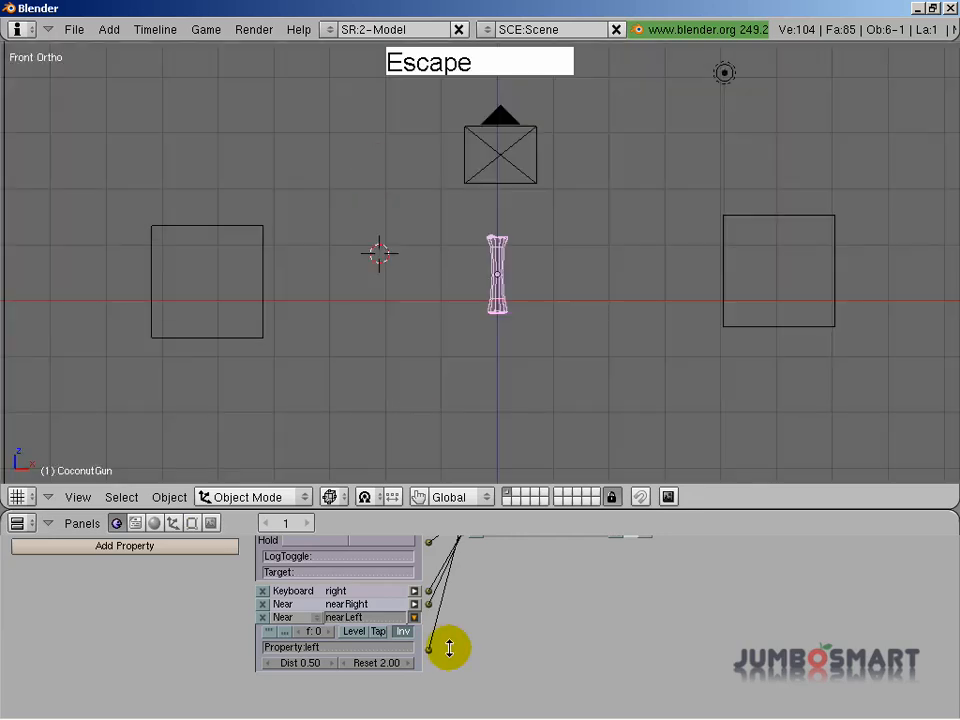
Step: Set the distance of the gun's nearRight sensor to 0.50 and collapse all of its expanded sensors
{"action": "left_click", "coordinate": [414, 617]}
{"action": "left_click", "coordinate": [414, 604]}
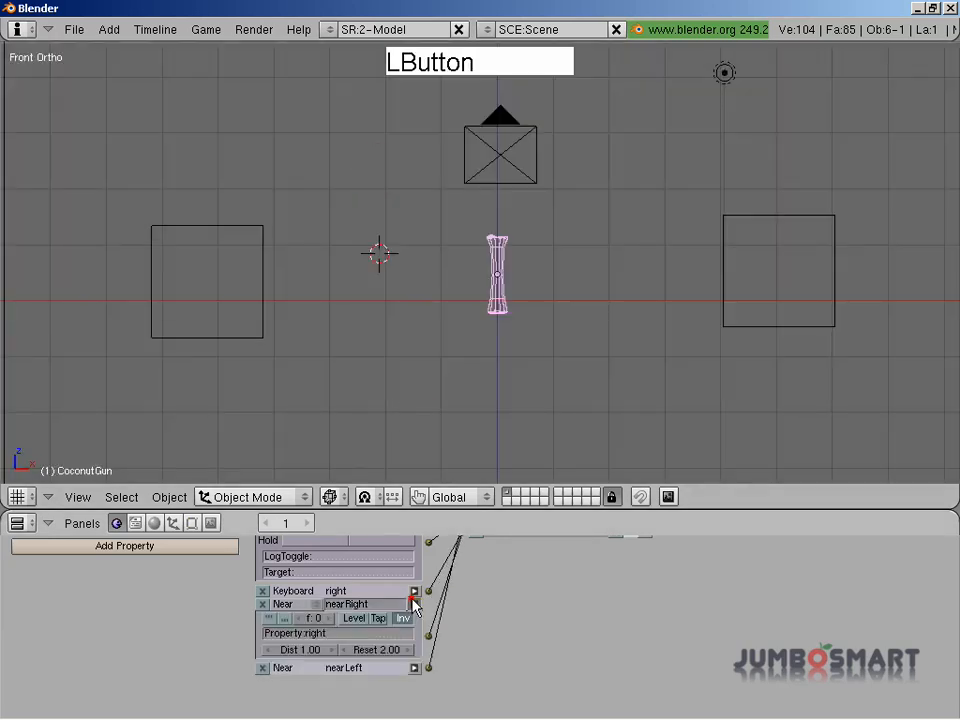
{"action": "left_click", "coordinate": [326, 650], "text": "shift"}
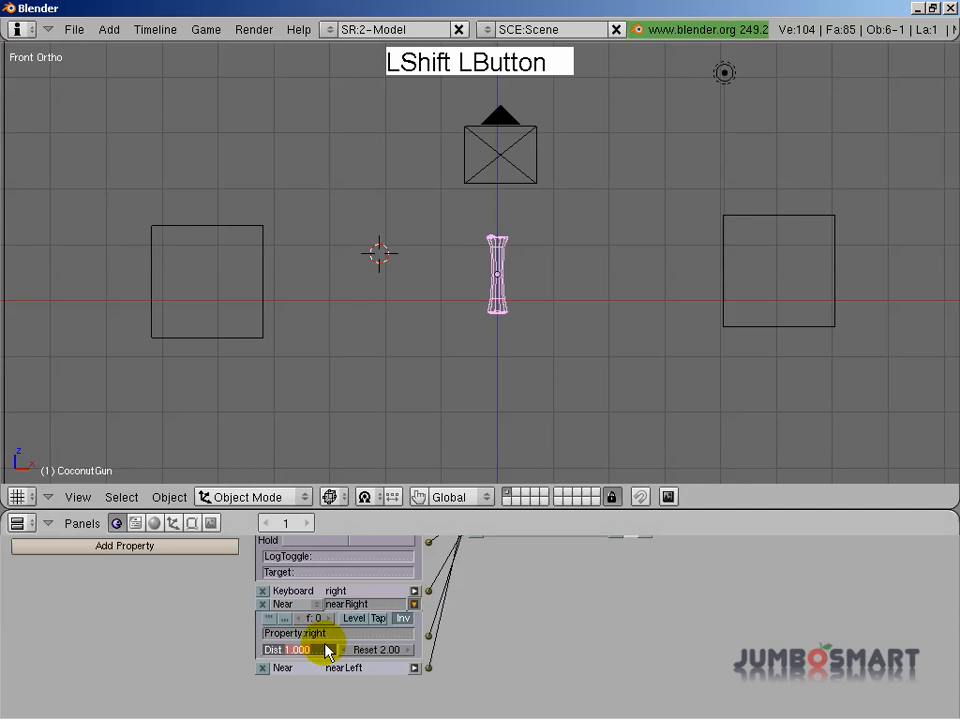
{"action": "type", "text": "0.5"}
{"action": "key", "text": "Return"}
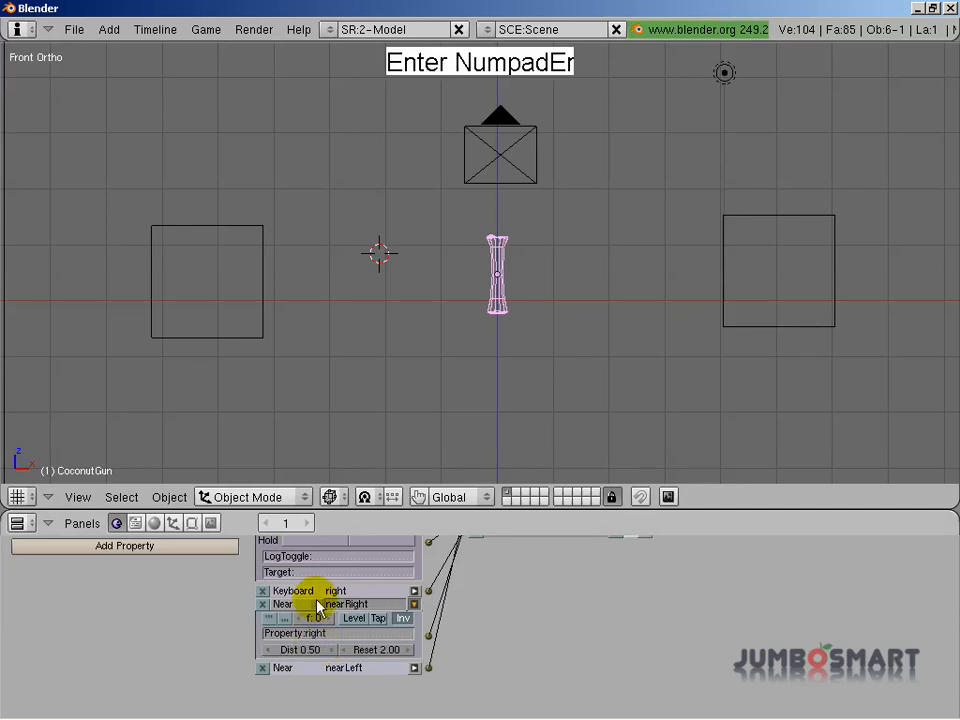
{"action": "middle_click_drag", "start_coordinate": [500, 618], "coordinate": [459, 669]}
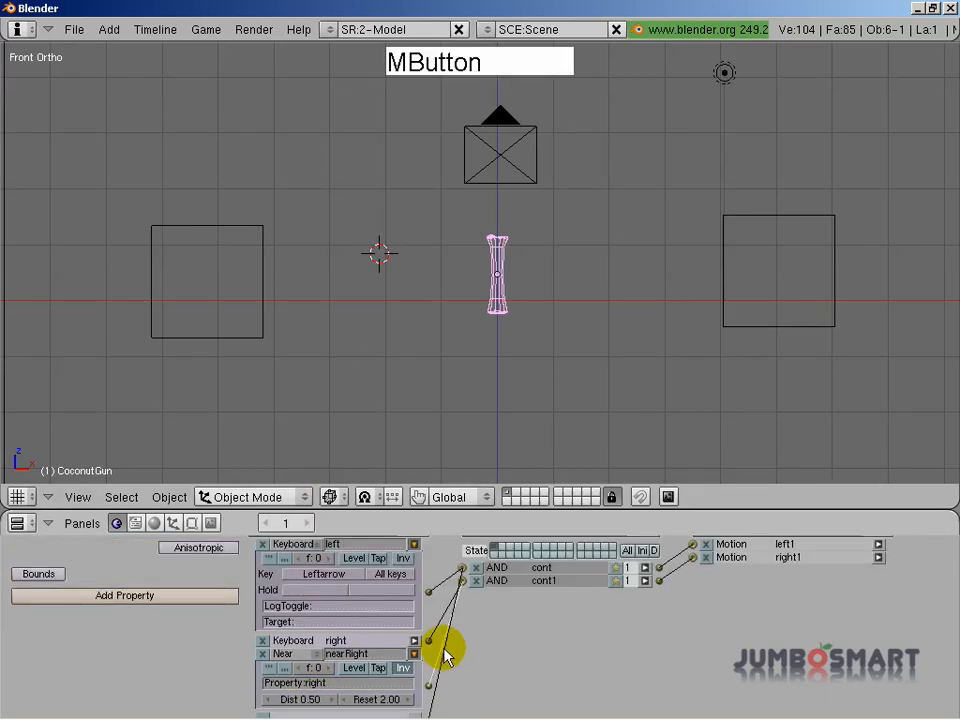
{"action": "left_click", "coordinate": [414, 654]}
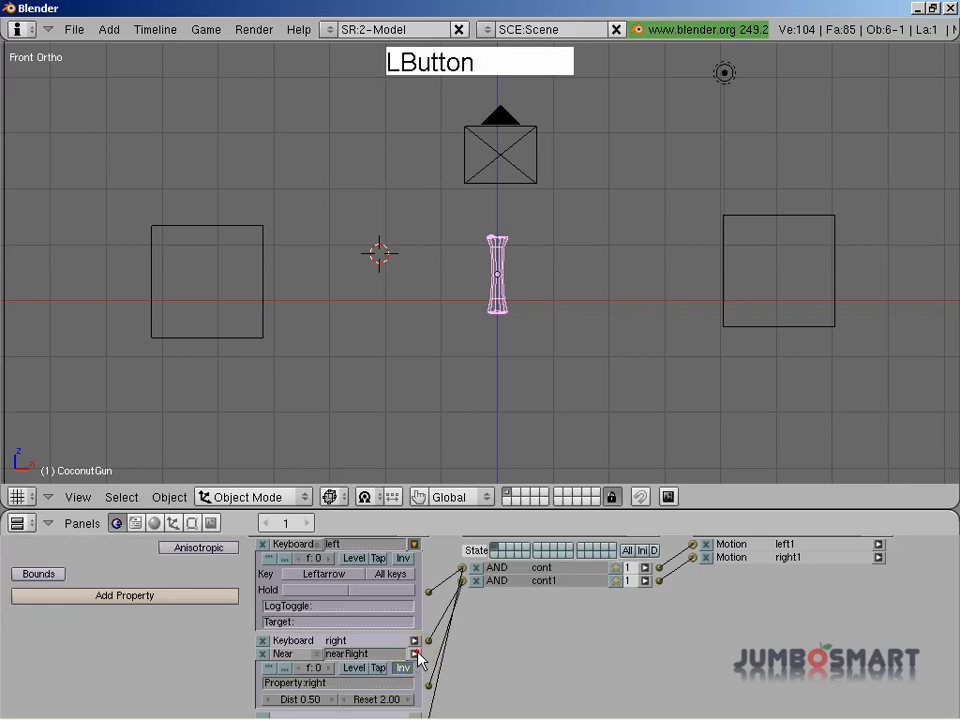
{"action": "left_click", "coordinate": [414, 544]}
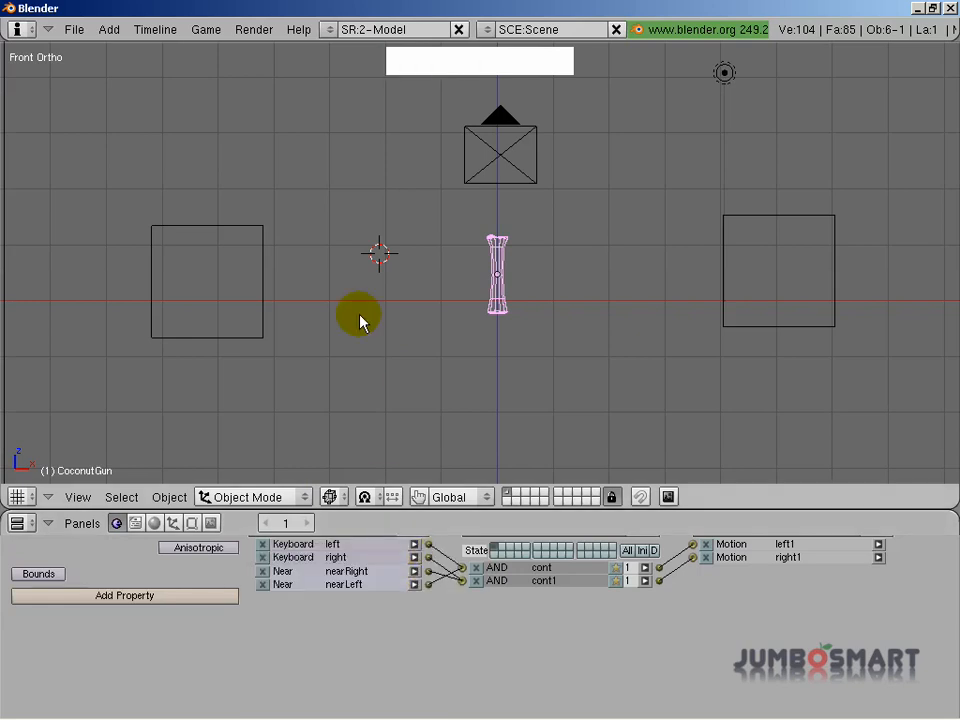
Step: In the camera view, move the right wall cube slightly inward and up, and the left one about 1.1 units inward and 0.5 up
{"action": "key", "text": "KP_0"}
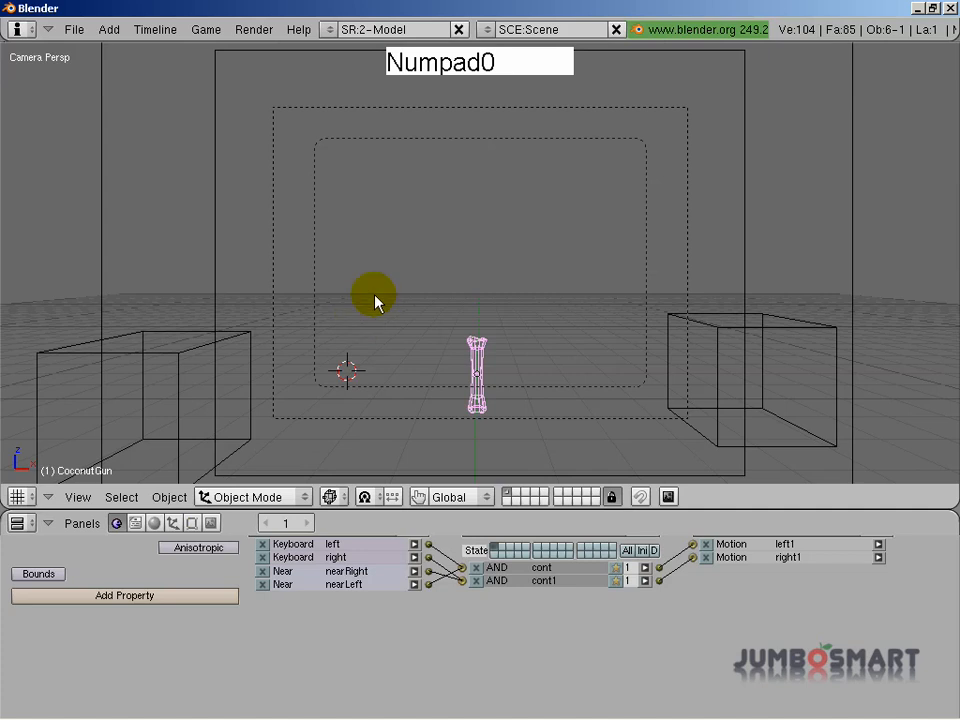
{"action": "scroll", "coordinate": [360, 340], "scroll_direction": "up", "scroll_amount": 1}
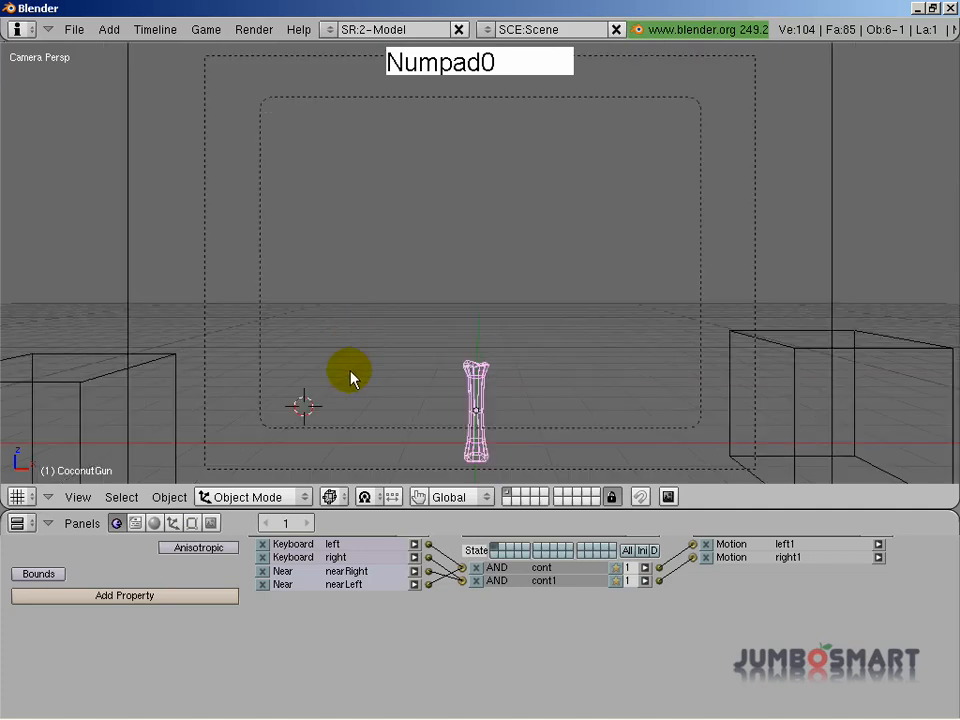
{"action": "scroll", "coordinate": [350, 378], "scroll_direction": "down", "scroll_amount": 1}
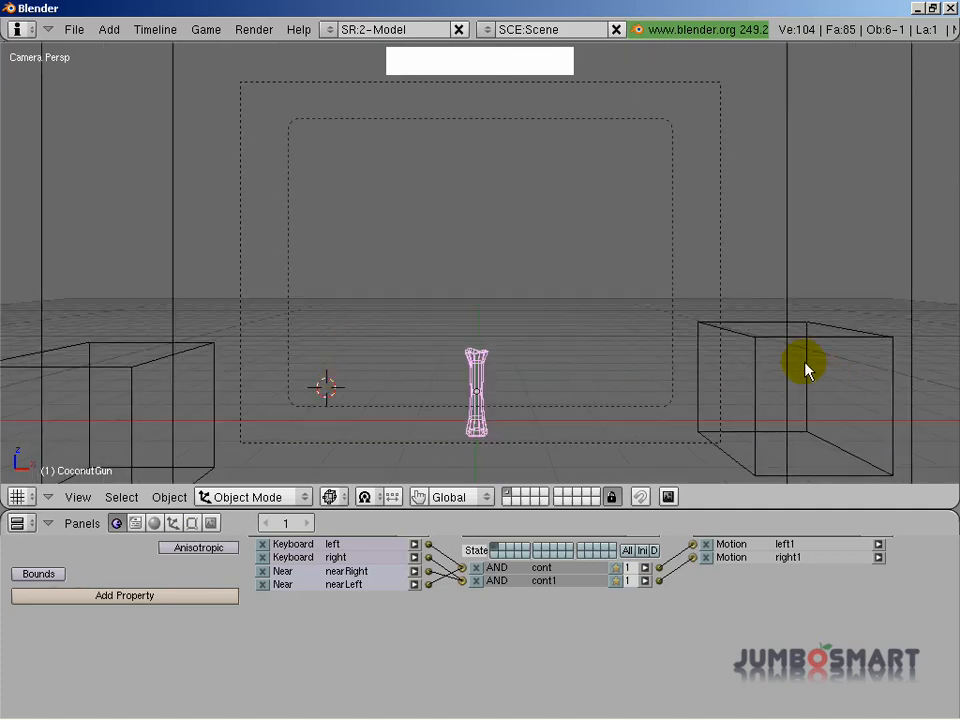
{"action": "right_click", "coordinate": [758, 355]}
{"action": "key", "text": "g"}
{"action": "left_click", "coordinate": [748, 339]}
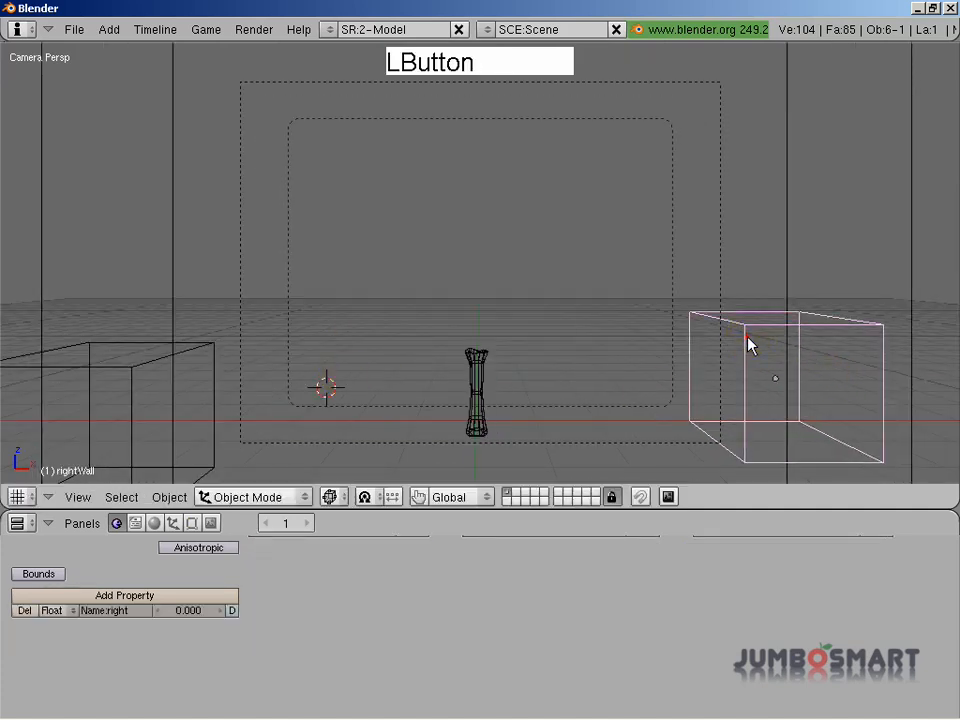
{"action": "right_click", "coordinate": [82, 371]}
{"action": "key", "text": "g"}
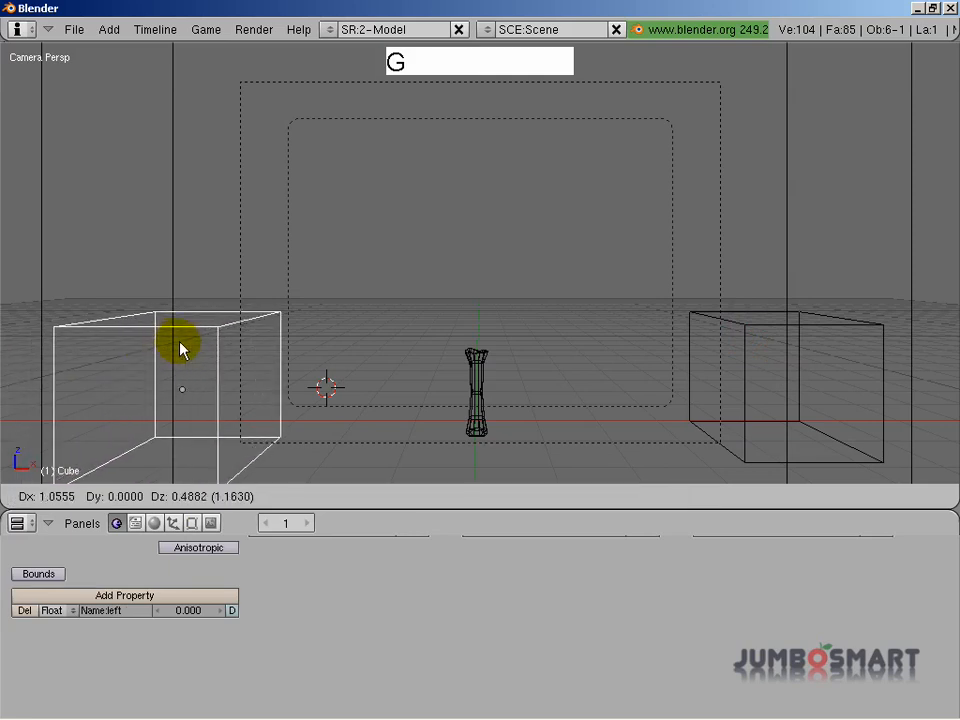
{"action": "left_click", "coordinate": [185, 342]}
{"action": "scroll", "coordinate": [437, 268], "scroll_direction": "up", "scroll_amount": 1}
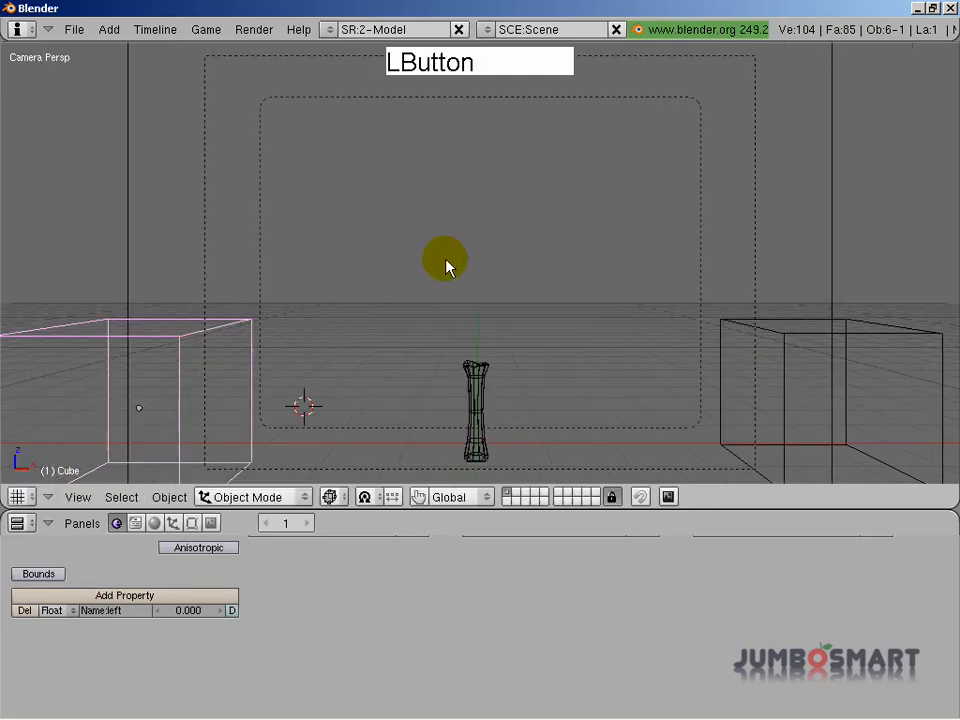
Step: Test-run the game from the camera view in wireframe, moving the coconut gun left
{"action": "key", "text": "p"}
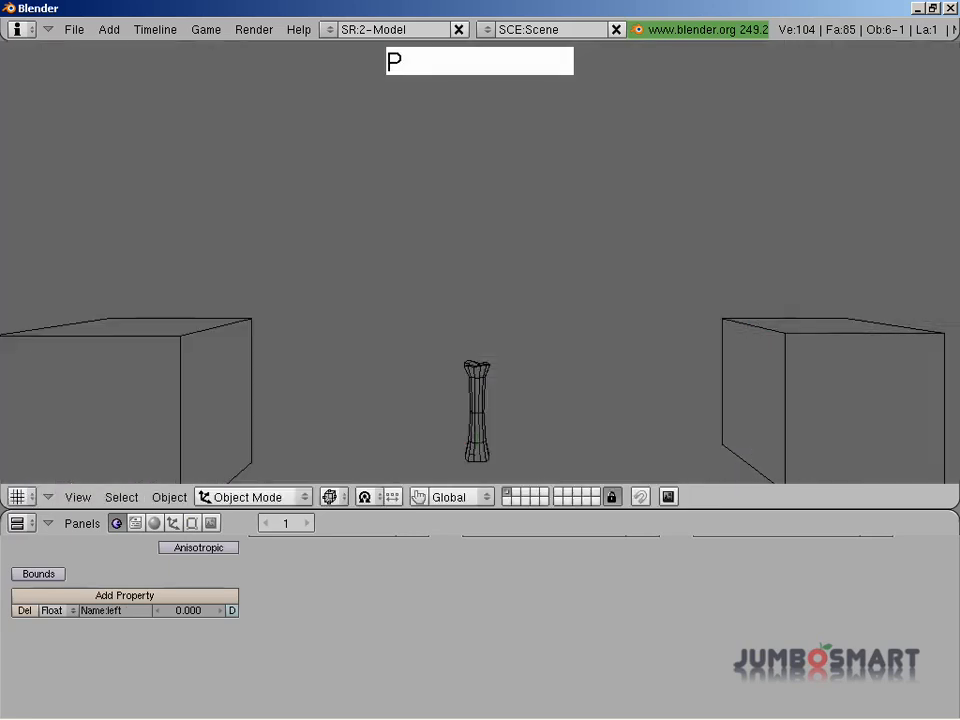
{"action": "key", "text": "Left"}
{"action": "key", "text": "Escape"}
Step: Switch the camera view to shaded display and test-run the game, moving the coconut gun left and right between the walls
{"action": "key", "text": "z"}
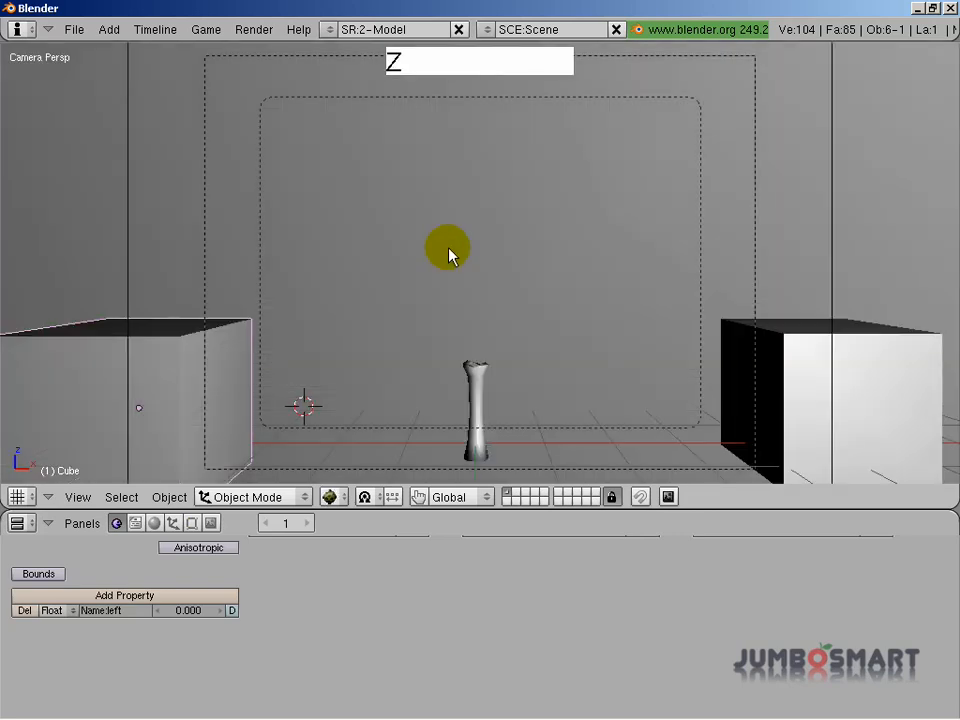
{"action": "key", "text": "p"}
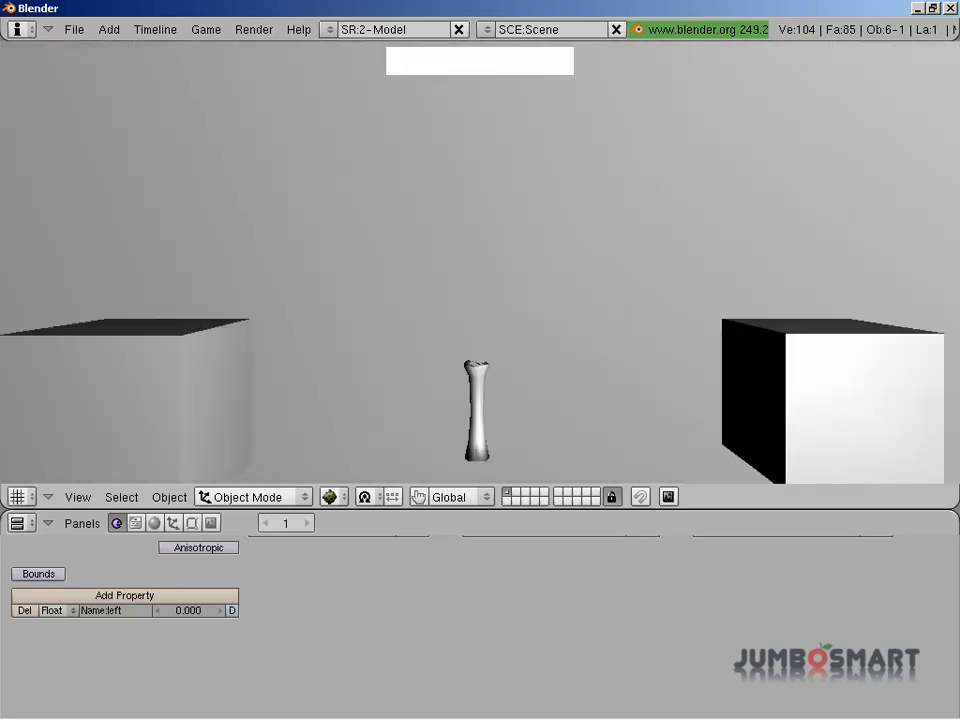
{"action": "key", "text": "Left"}
{"action": "key", "text": "Right"}
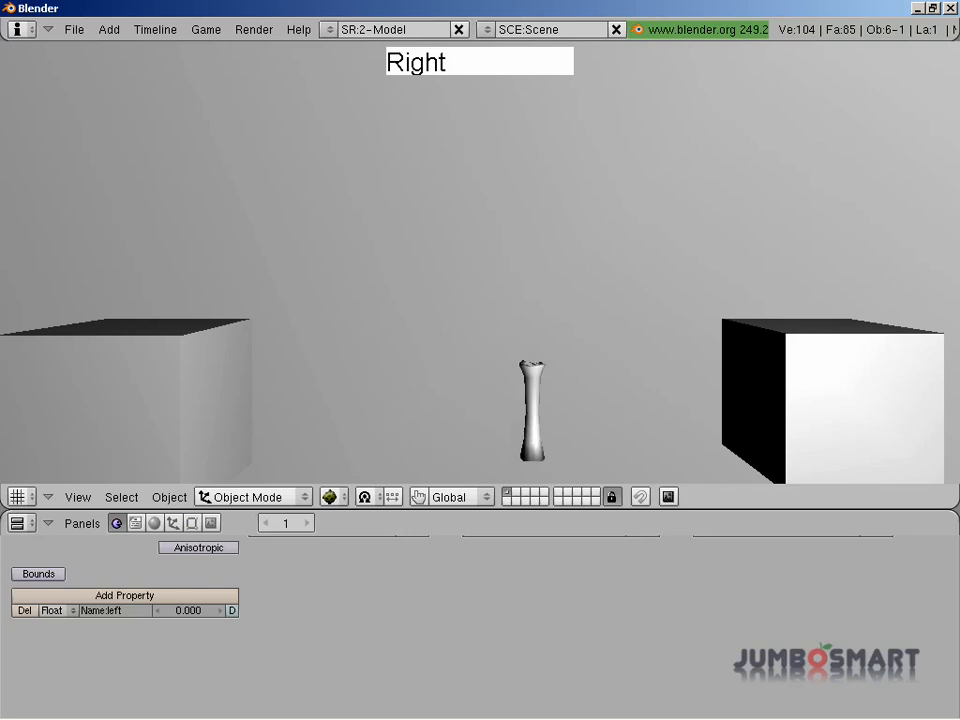
{"action": "key", "text": "Left"}
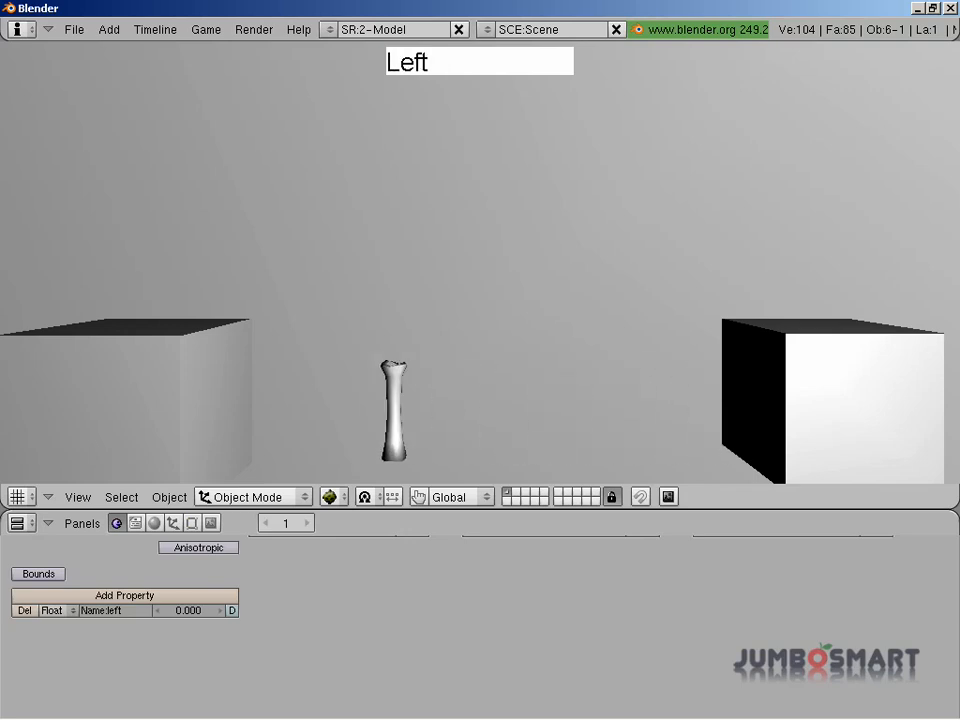
{"action": "key", "text": "Escape"}
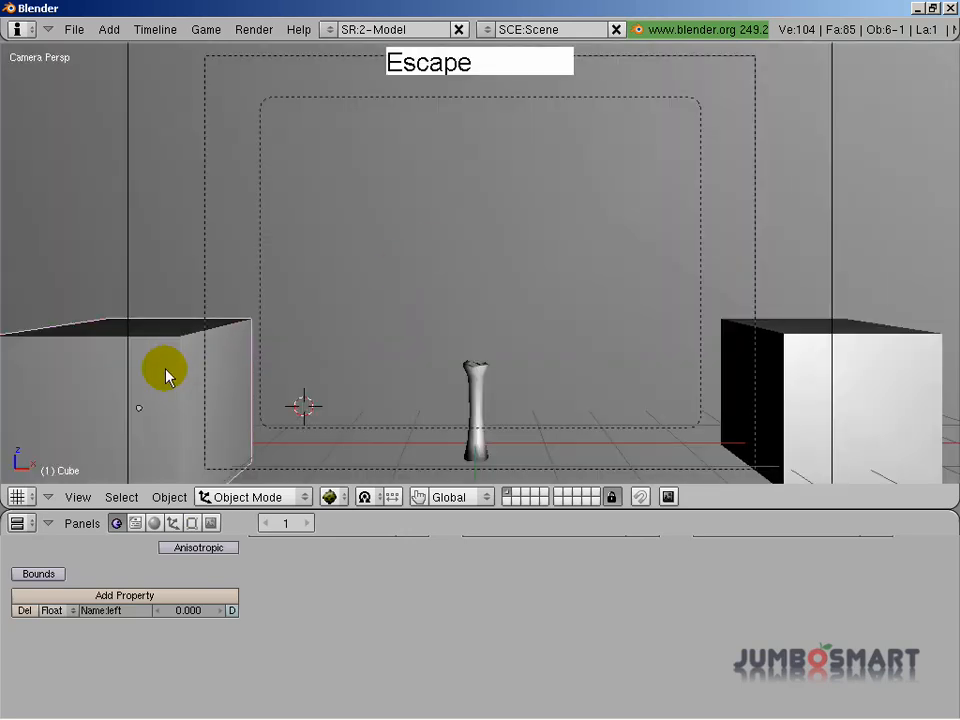
Step: Make the left and right wall cubes Invisible in the game and start the game
{"action": "middle_click_drag", "start_coordinate": [176, 557], "coordinate": [234, 651]}
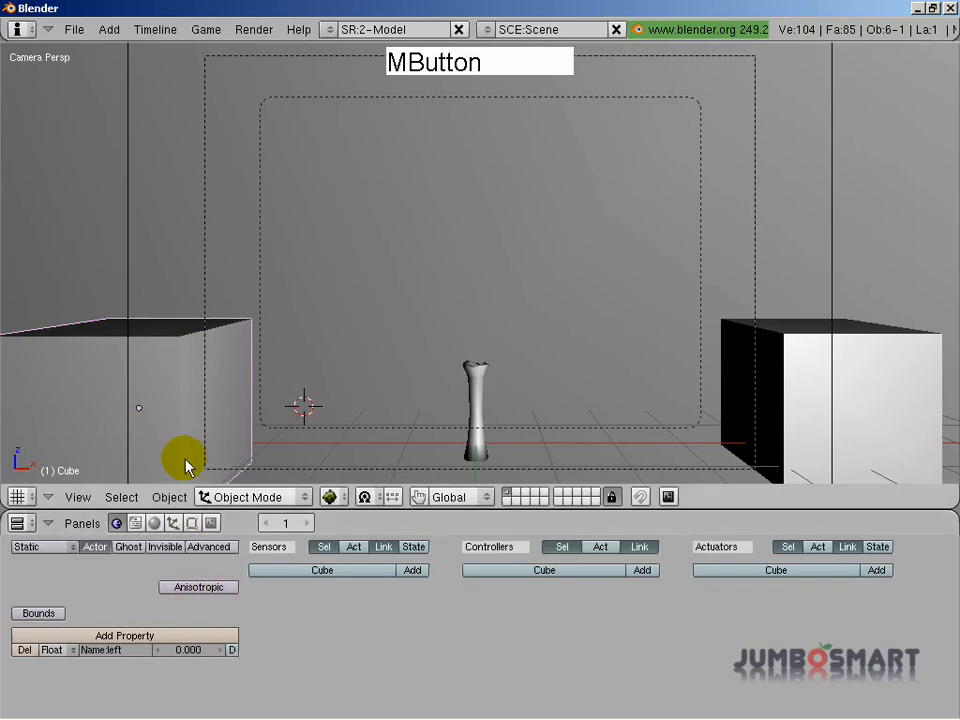
{"action": "left_click", "coordinate": [176, 547]}
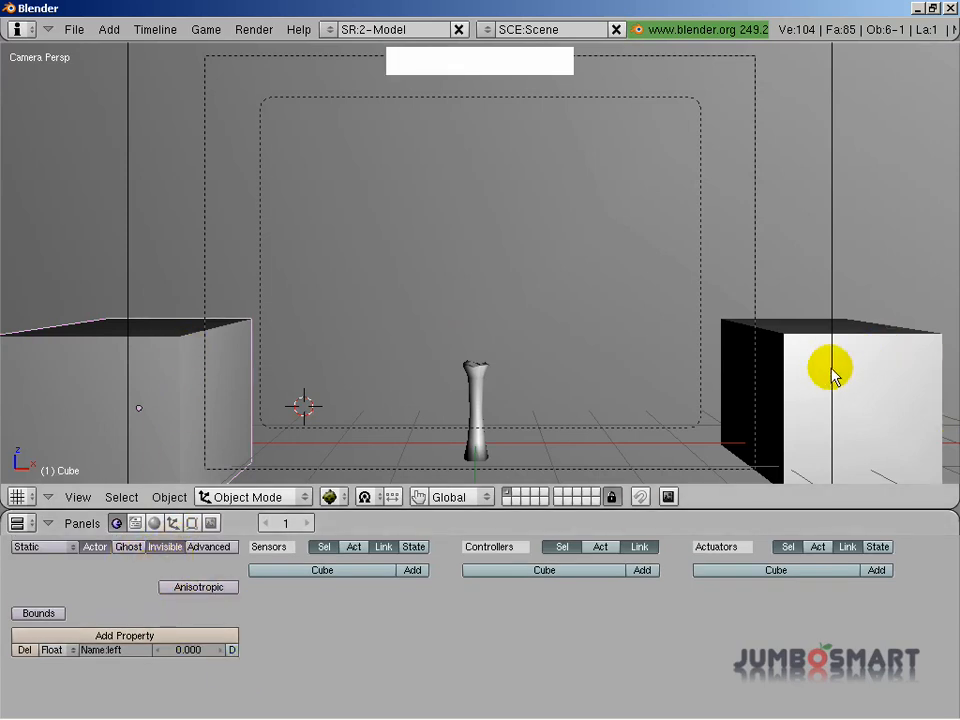
{"action": "right_click", "coordinate": [797, 401]}
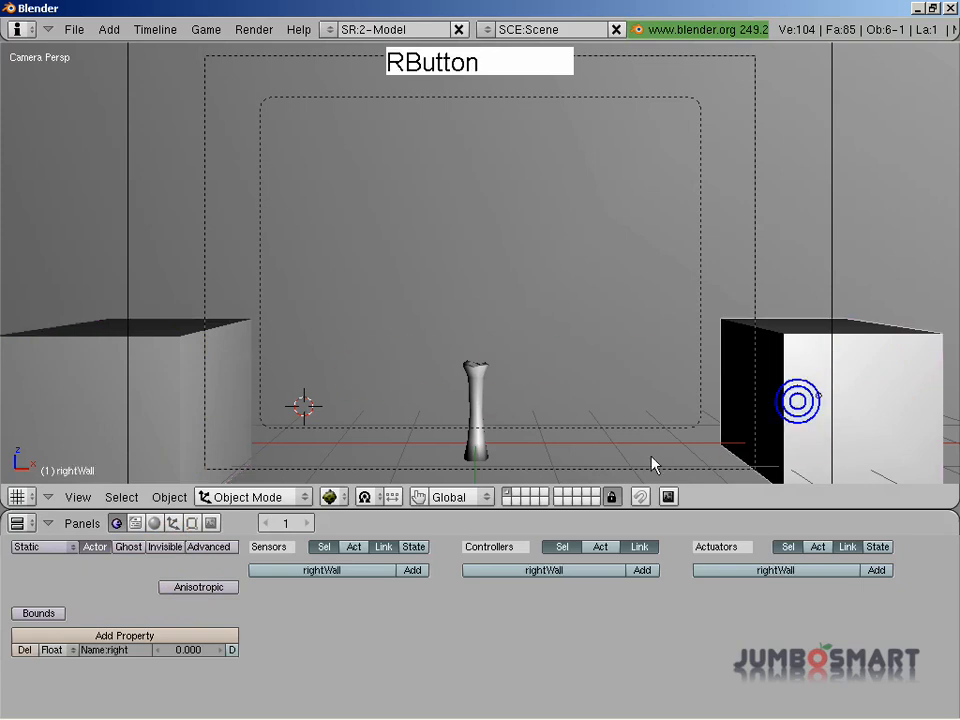
{"action": "left_click", "coordinate": [157, 549]}
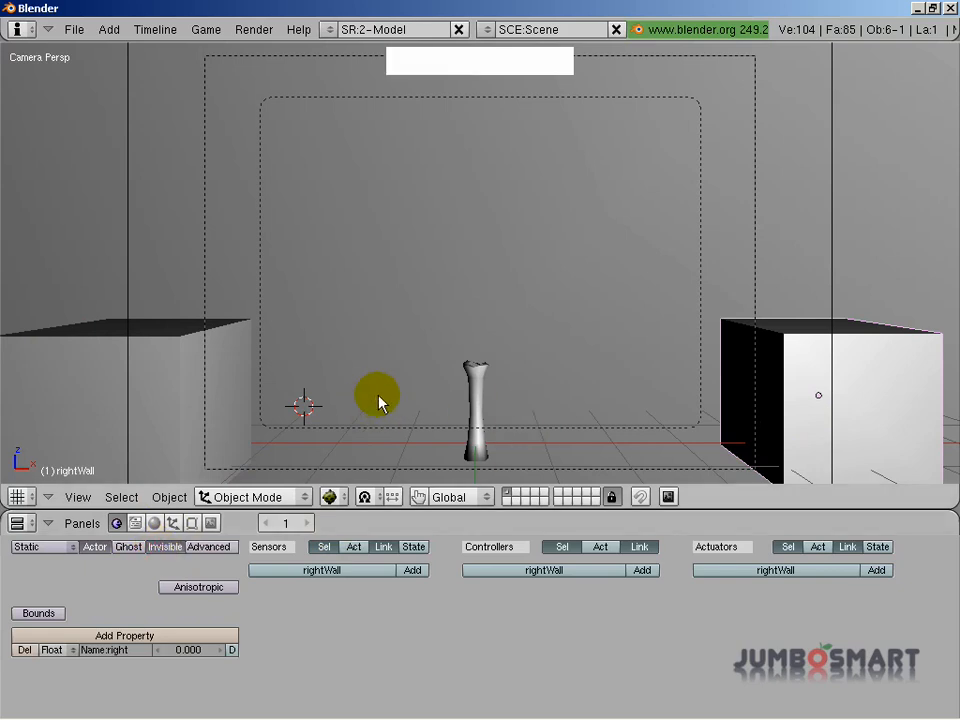
{"action": "key", "text": "p"}
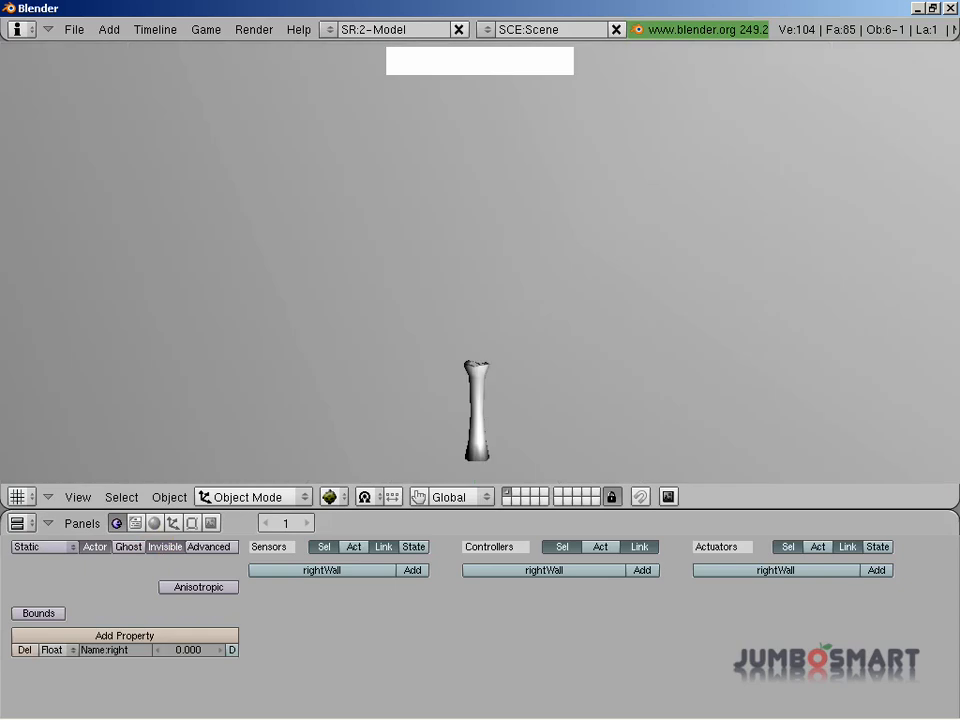
Step: Test the running game by moving the coconut gun left and right between the invisible walls, and end the game
{"action": "key", "text": "Left"}
{"action": "key", "text": "Right"}
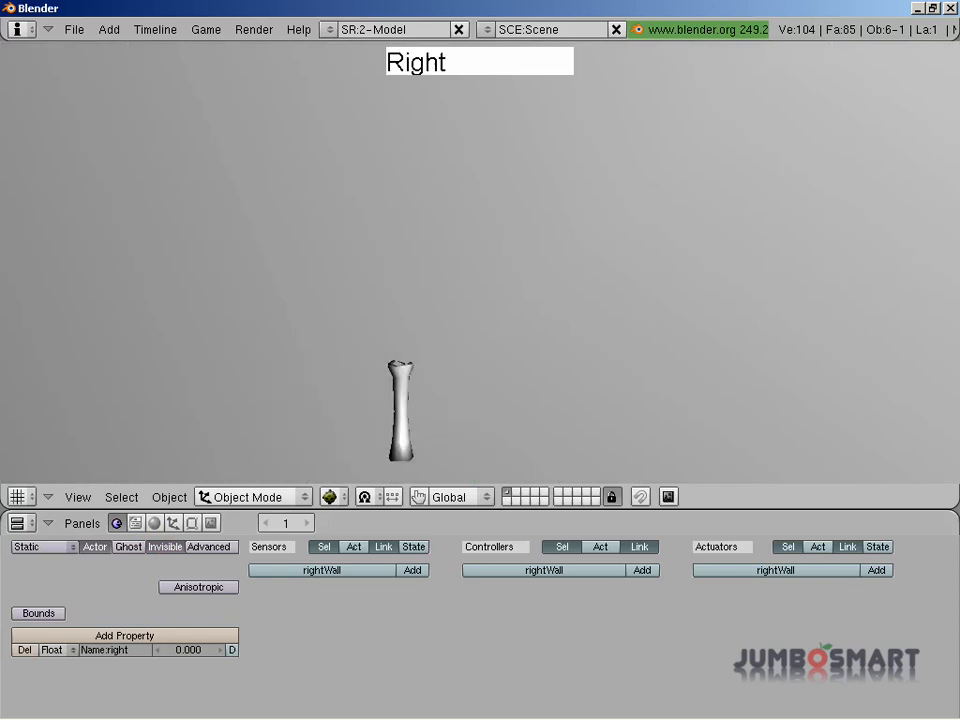
{"action": "key", "text": "Left"}
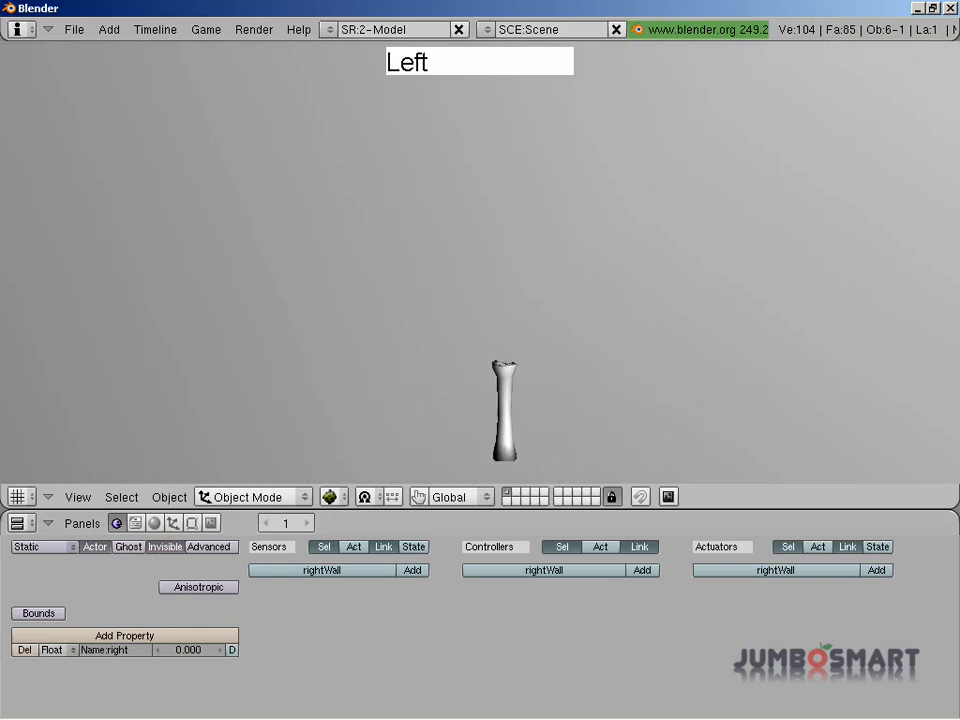
{"action": "key", "text": "Right"}
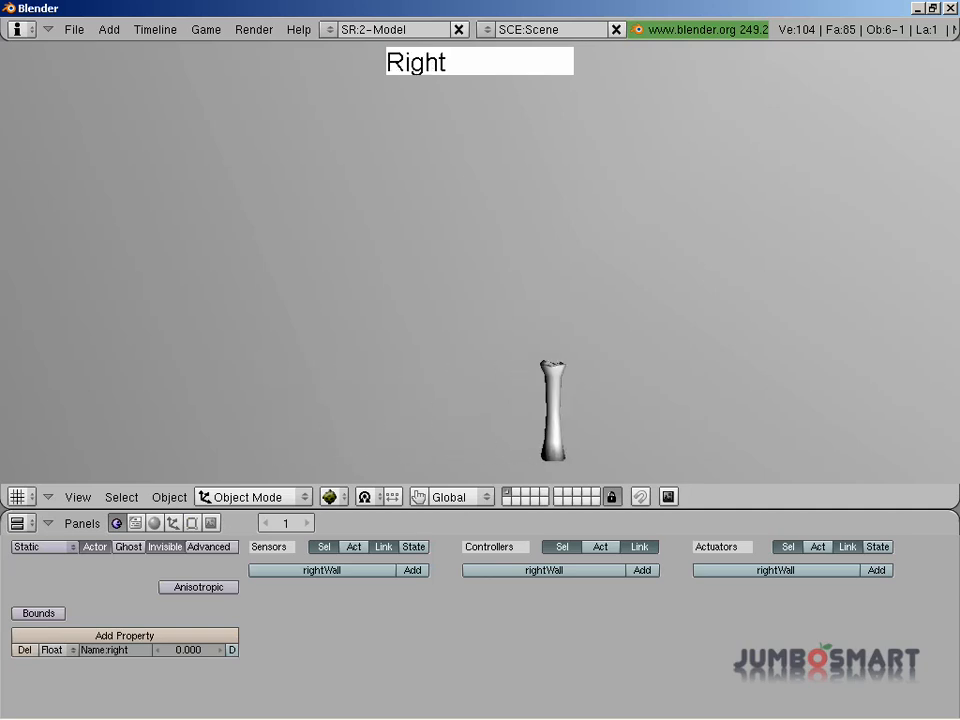
{"action": "key", "text": "Escape"}
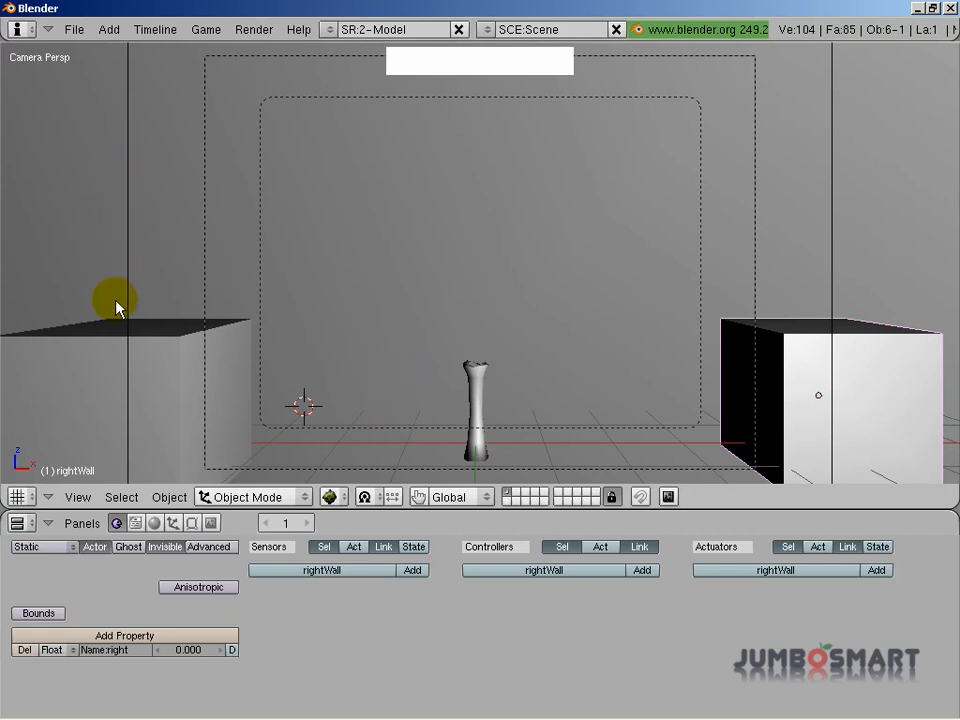
Step: Select the camera and examine its frame against the positions of the left and right wall cubes
{"action": "scroll", "coordinate": [213, 292], "scroll_direction": "down", "scroll_amount": 2}
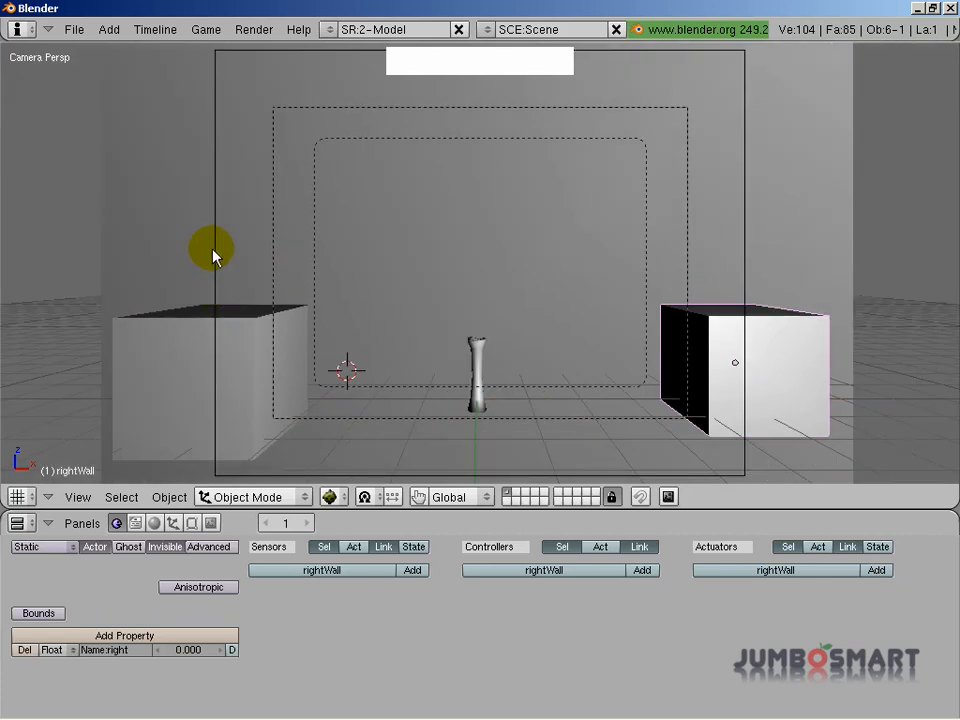
{"action": "right_click", "coordinate": [216, 104]}
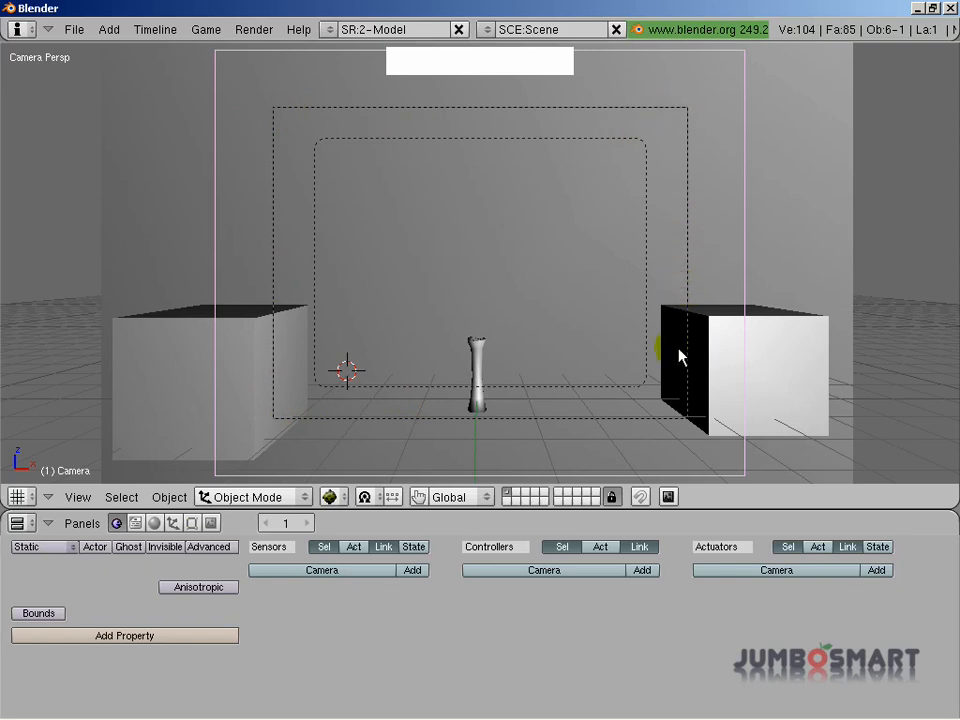
{"action": "scroll", "coordinate": [654, 345], "scroll_direction": "up", "scroll_amount": 2}
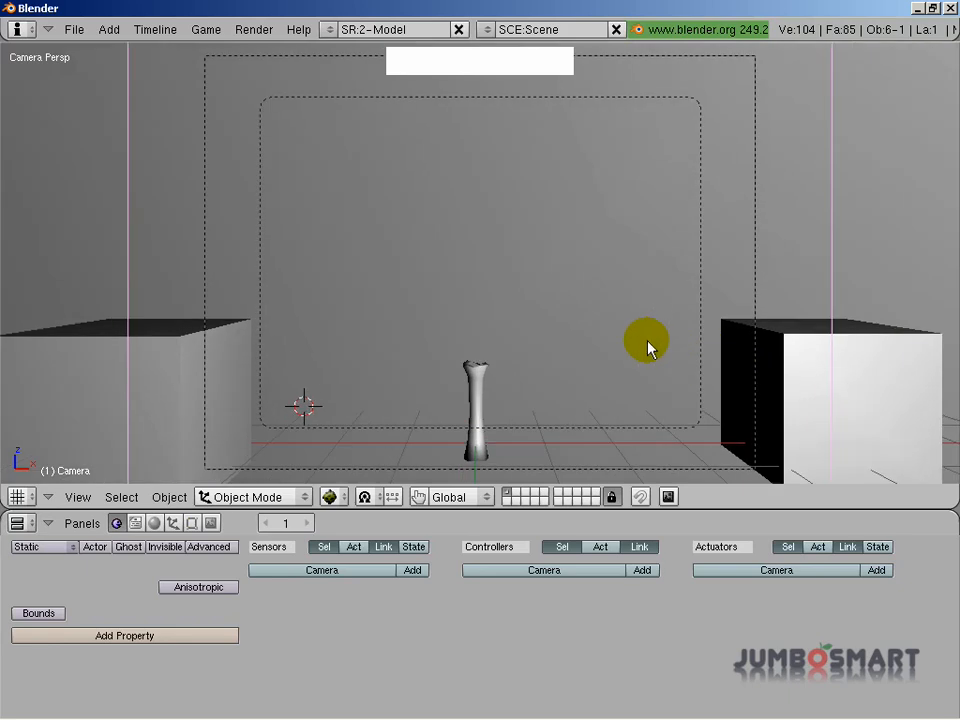
{"action": "scroll", "coordinate": [524, 274], "scroll_direction": "down", "scroll_amount": 2}
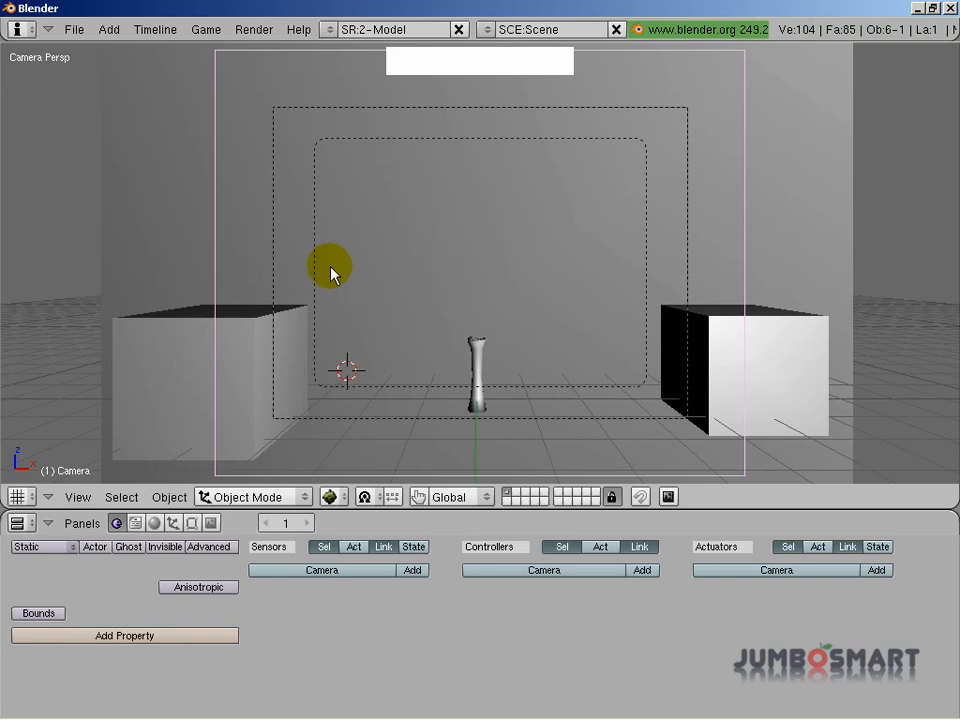
{"action": "left_click", "coordinate": [724, 707]}
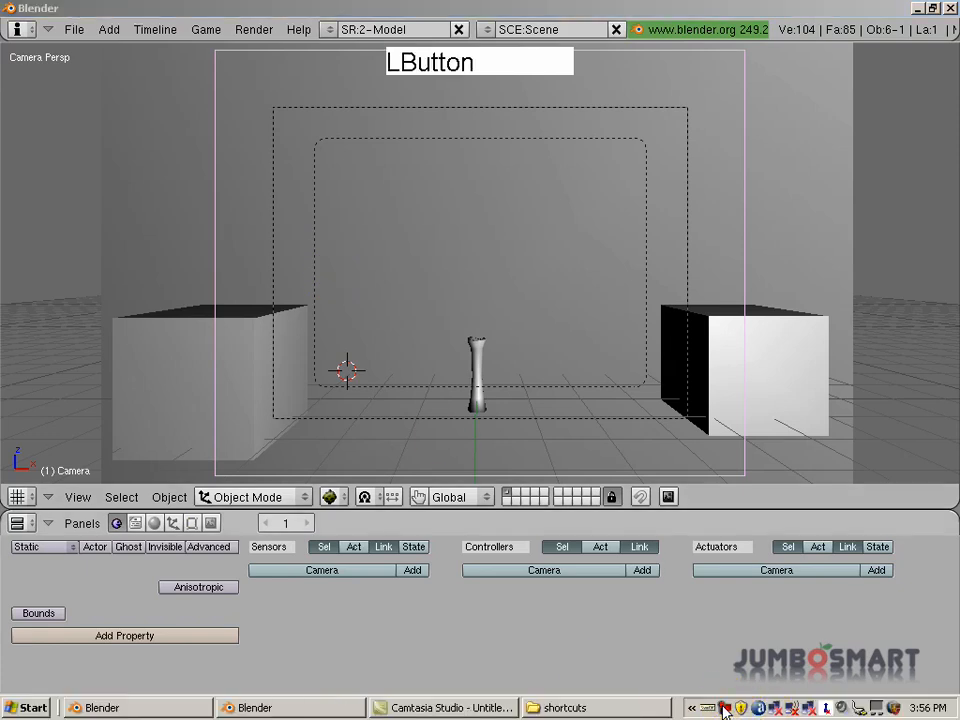